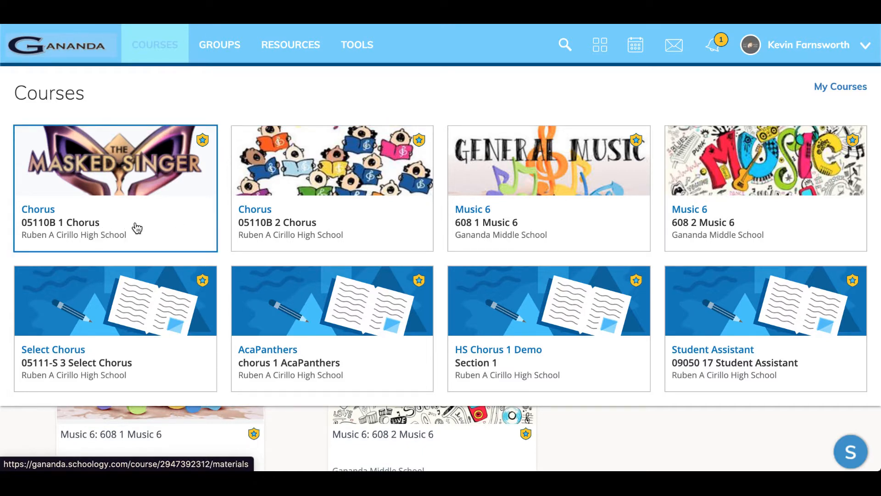
- Open the 05110B 1 Chorus course and go to its member list
{"action": "left_click", "coordinate": [139, 186]}
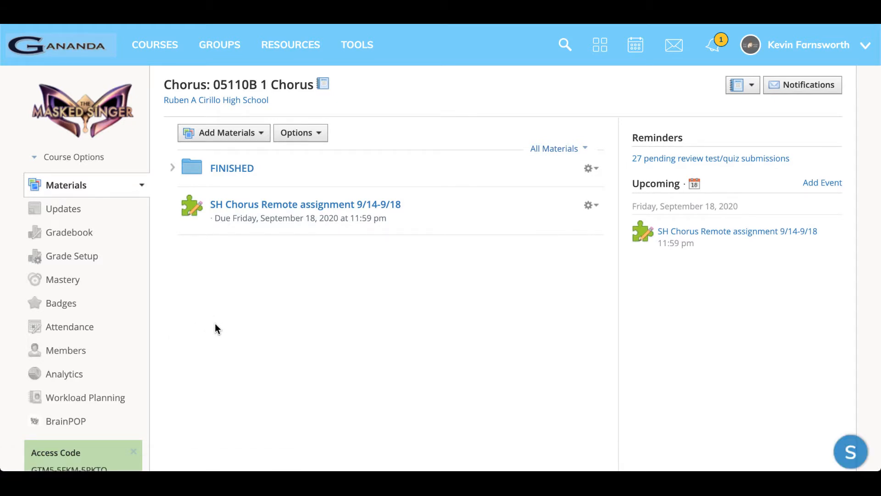
{"action": "scroll", "coordinate": [215, 324], "scroll_direction": "down", "scroll_amount": 1}
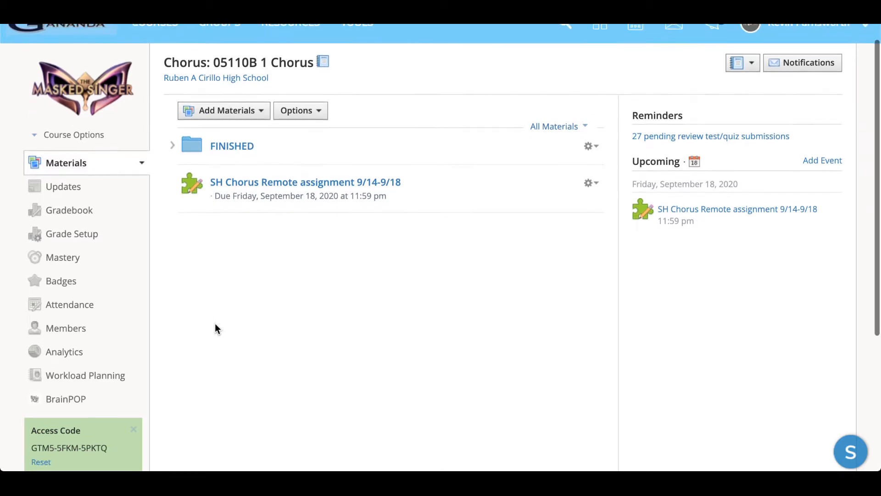
{"action": "left_click", "coordinate": [75, 336]}
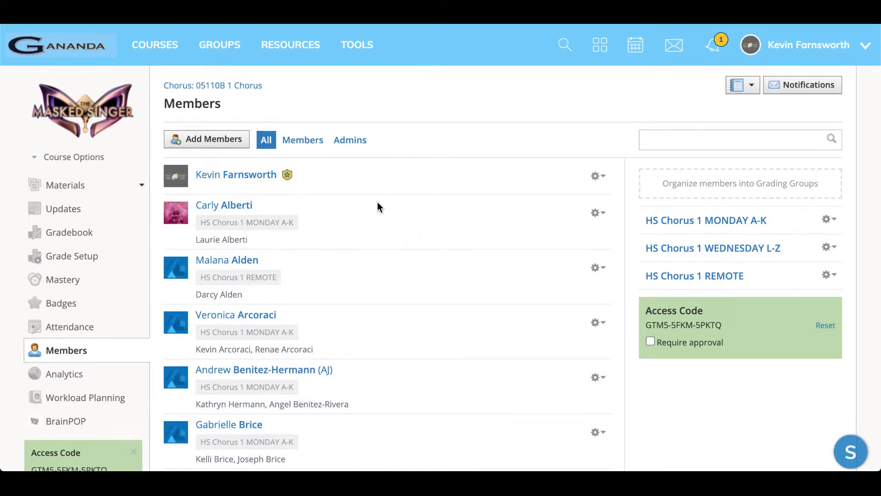
- Look through the full member list to see which grading group each student is assigned to
{"action": "scroll", "coordinate": [378, 202], "scroll_direction": "down", "scroll_amount": 3}
{"action": "scroll", "coordinate": [377, 202], "scroll_direction": "down", "scroll_amount": 10}
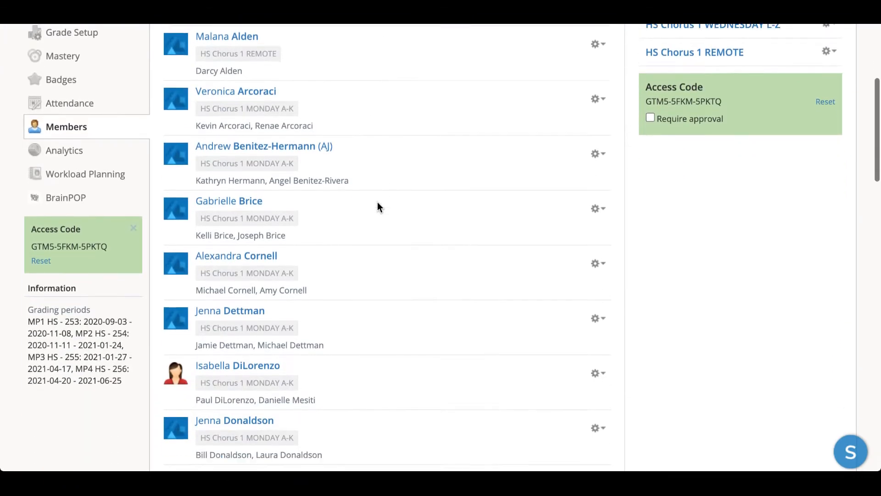
{"action": "scroll", "coordinate": [377, 202], "scroll_direction": "down", "scroll_amount": 14}
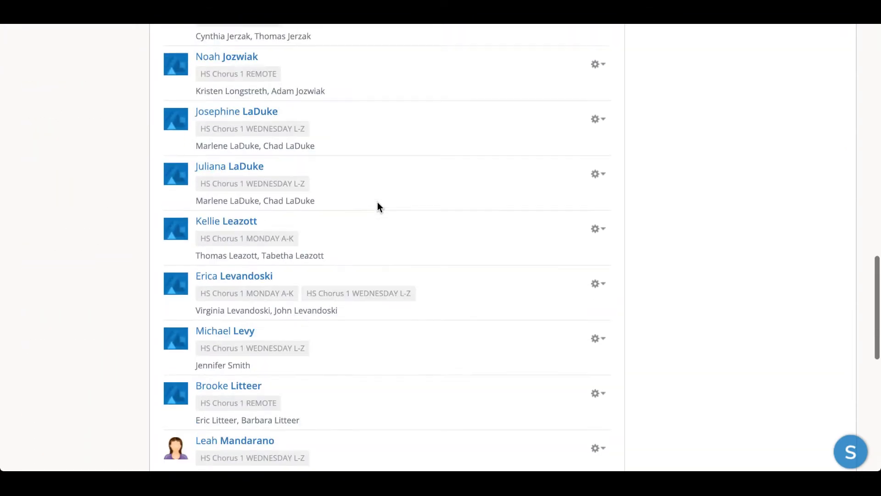
{"action": "scroll", "coordinate": [378, 202], "scroll_direction": "down", "scroll_amount": 4}
{"action": "scroll", "coordinate": [377, 202], "scroll_direction": "up", "scroll_amount": 9}
{"action": "scroll", "coordinate": [377, 202], "scroll_direction": "up", "scroll_amount": 18}
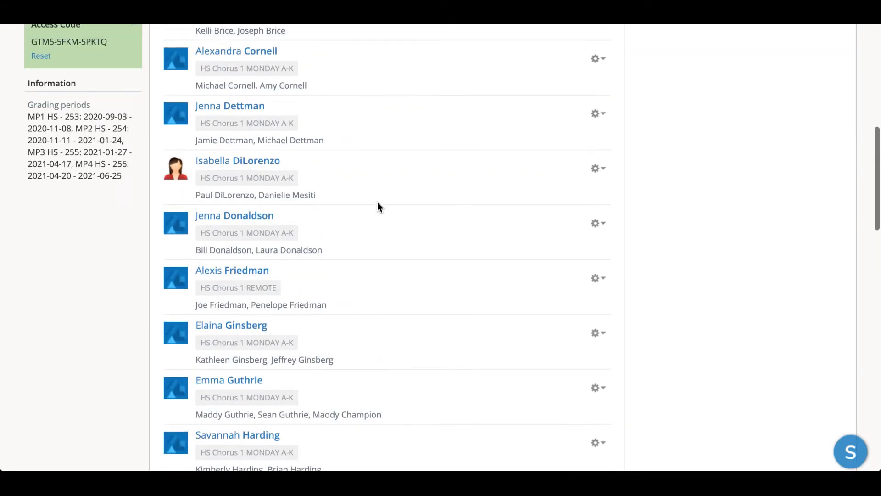
{"action": "scroll", "coordinate": [377, 206], "scroll_direction": "up", "scroll_amount": 3}
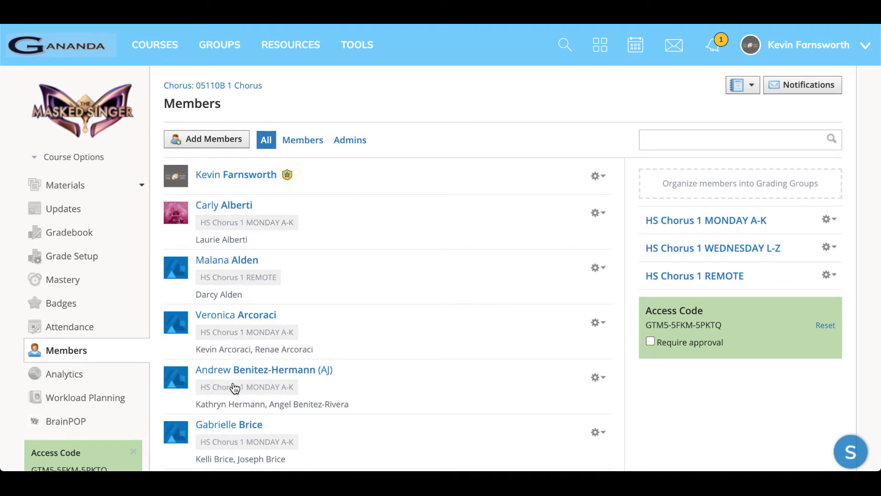
{"action": "scroll", "coordinate": [235, 390], "scroll_direction": "down", "scroll_amount": 2}
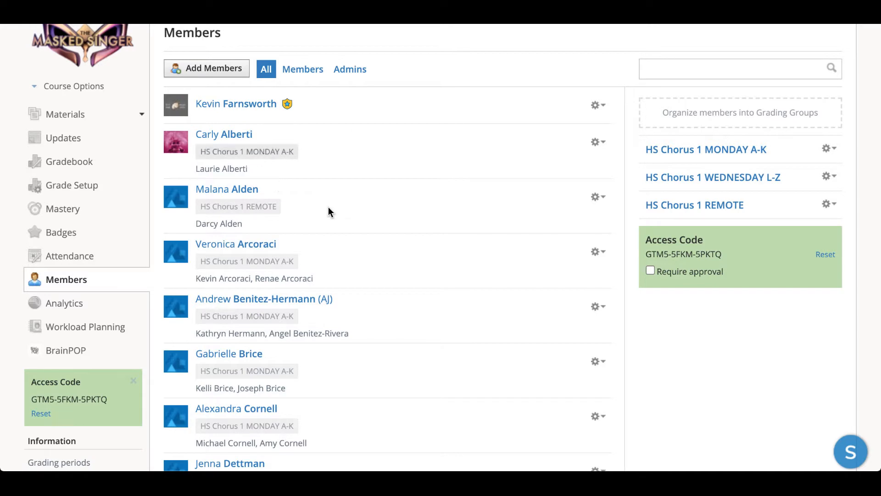
{"action": "scroll", "coordinate": [328, 211], "scroll_direction": "down", "scroll_amount": 10}
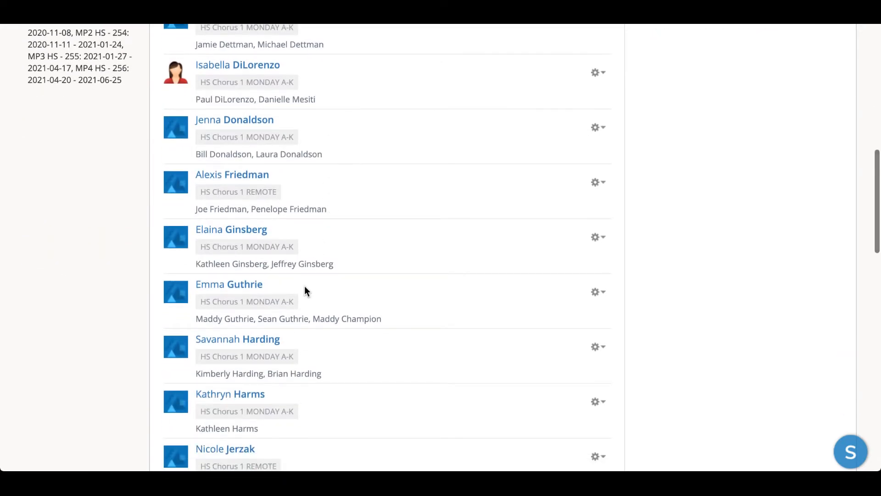
{"action": "scroll", "coordinate": [293, 352], "scroll_direction": "down", "scroll_amount": 4}
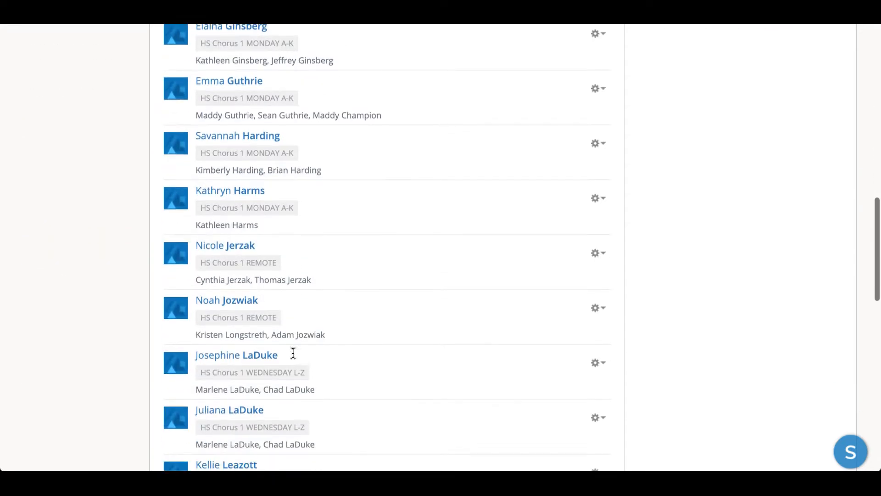
{"action": "scroll", "coordinate": [293, 352], "scroll_direction": "down", "scroll_amount": 1}
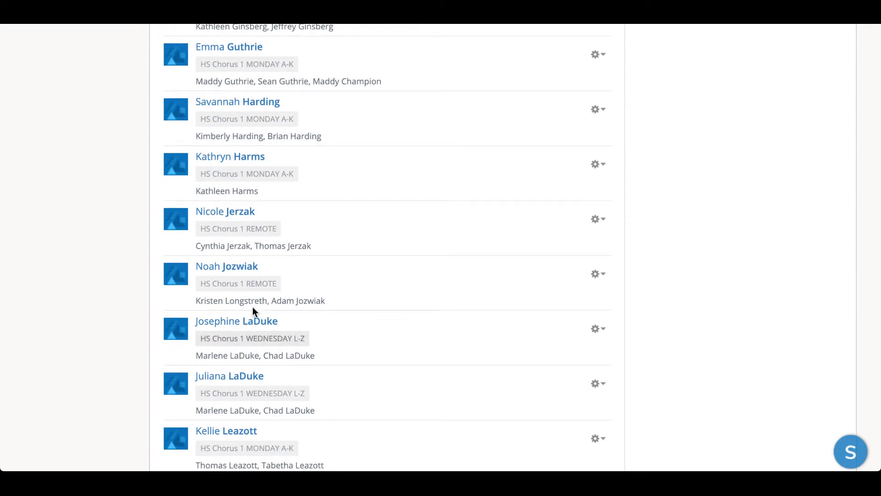
{"action": "scroll", "coordinate": [297, 288], "scroll_direction": "up", "scroll_amount": 2}
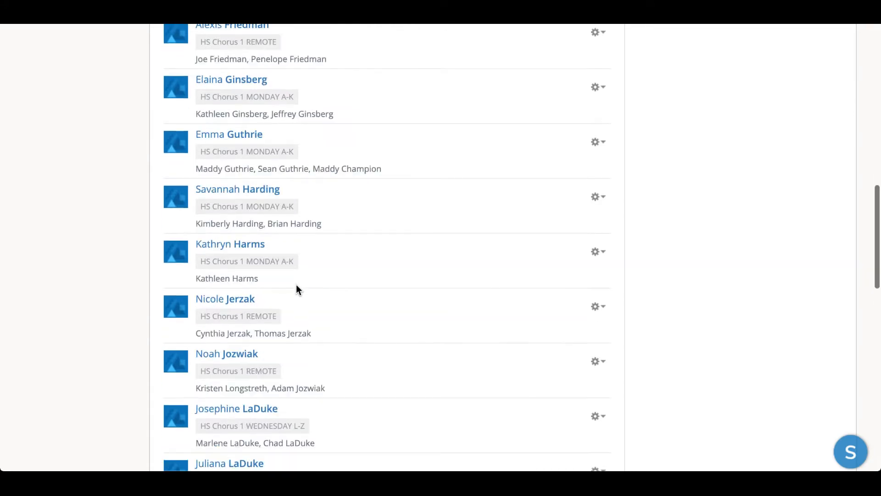
{"action": "scroll", "coordinate": [296, 285], "scroll_direction": "up", "scroll_amount": 15}
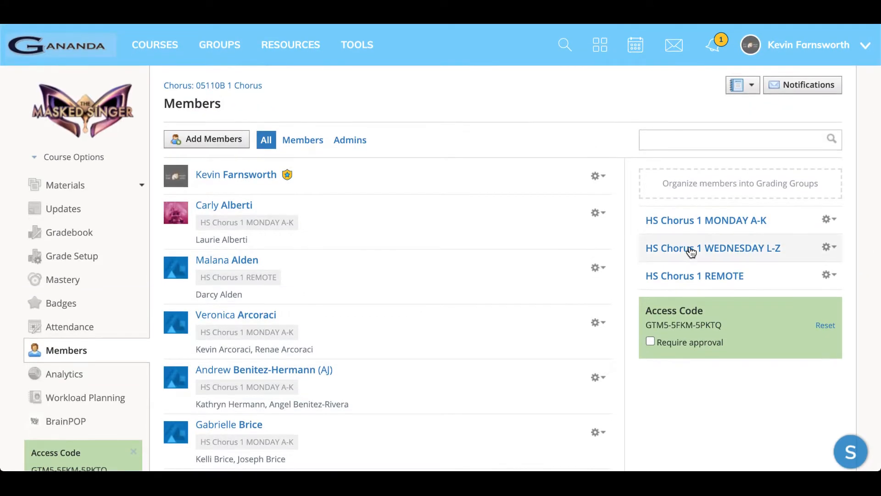
- View the HS Chorus 1 MONDAY A-K, WEDNESDAY L-Z and REMOTE grading groups one by one, and return to the full member list
{"action": "left_click", "coordinate": [724, 225]}
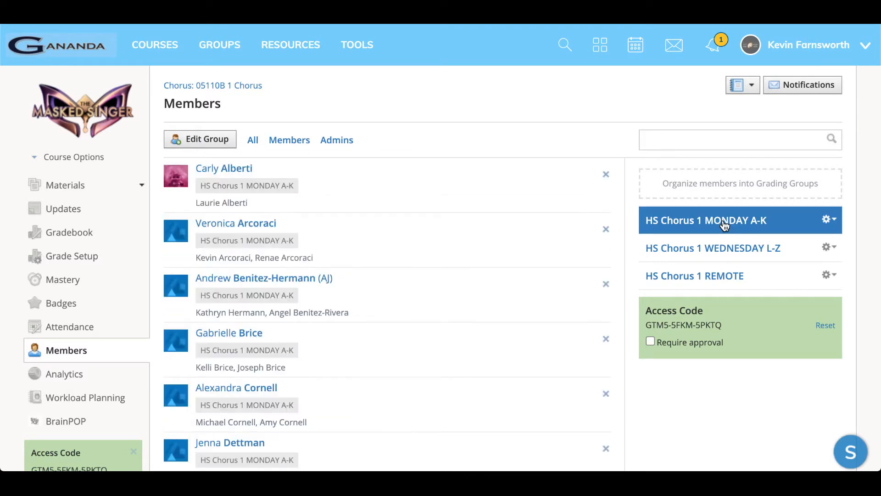
{"action": "left_click", "coordinate": [721, 251]}
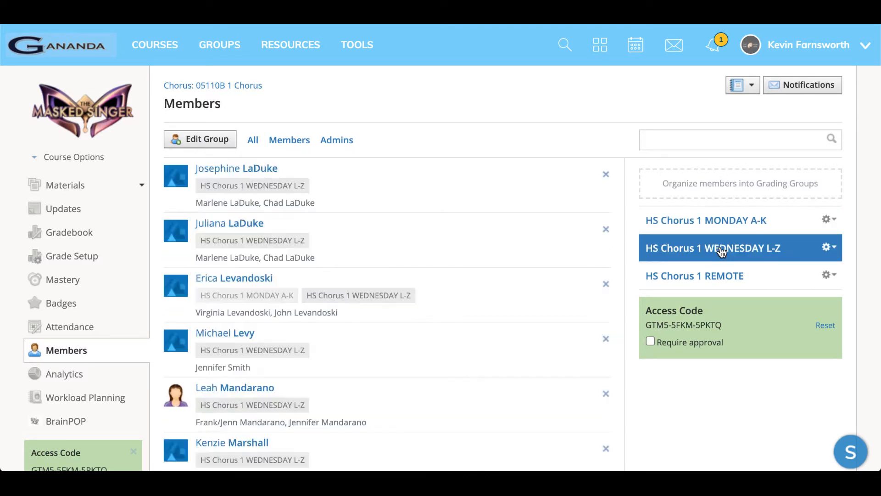
{"action": "left_click", "coordinate": [717, 277]}
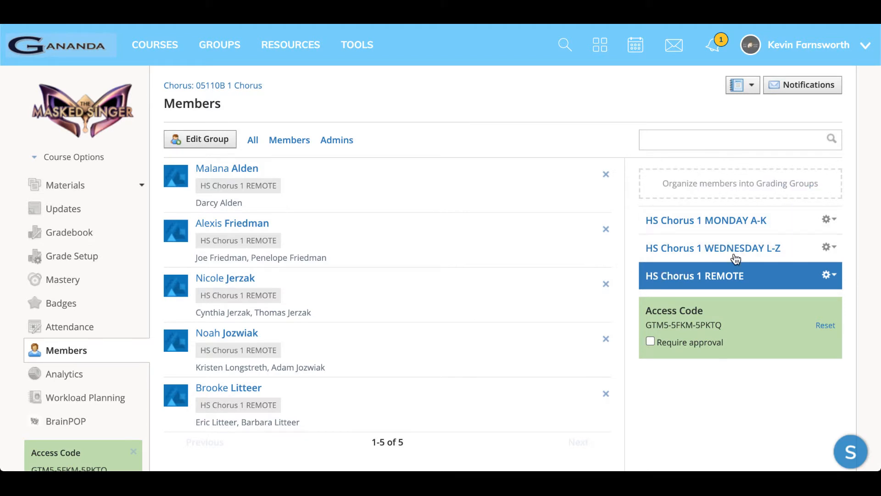
{"action": "left_click", "coordinate": [715, 279]}
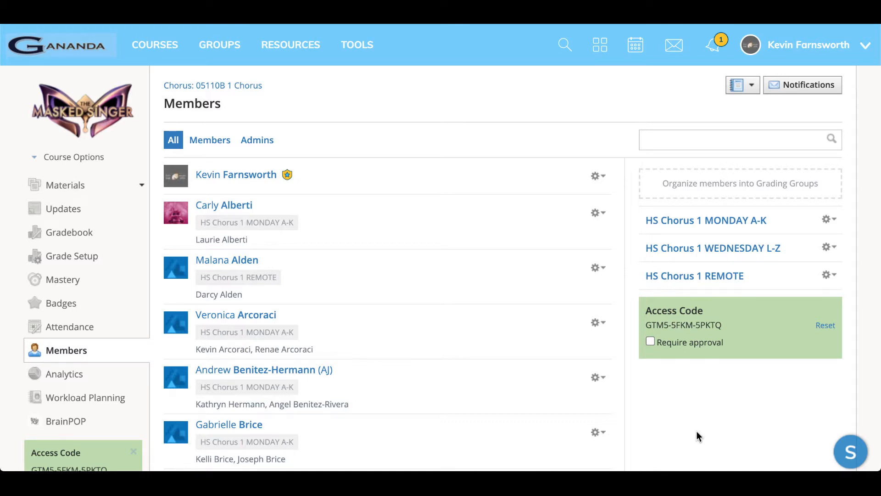
{"action": "scroll", "coordinate": [696, 431], "scroll_direction": "down", "scroll_amount": 1}
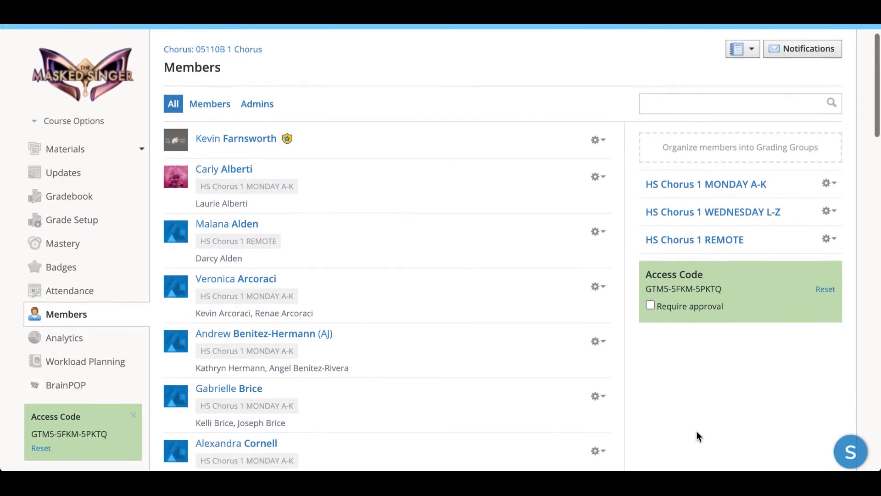
{"action": "scroll", "coordinate": [697, 431], "scroll_direction": "up", "scroll_amount": 1}
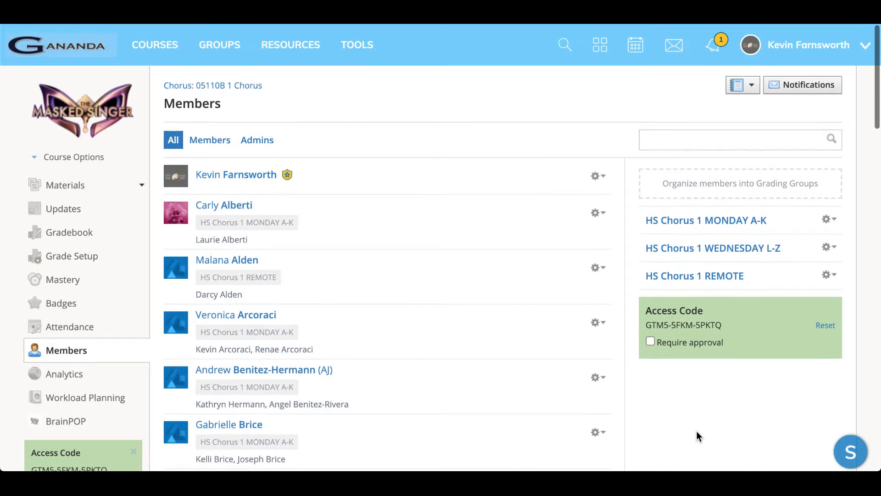
- Open the gradebook and examine which students can be graded in the 4/18 Remote column
{"action": "left_click", "coordinate": [76, 239]}
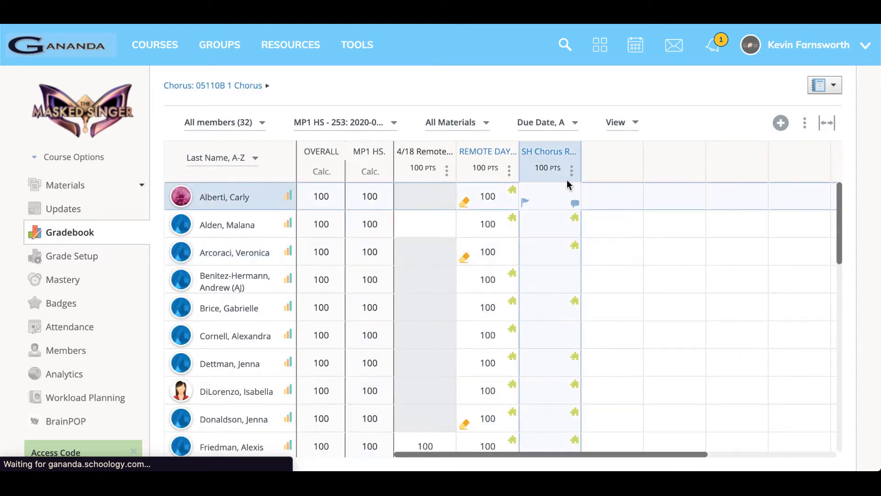
{"action": "left_click", "coordinate": [486, 224]}
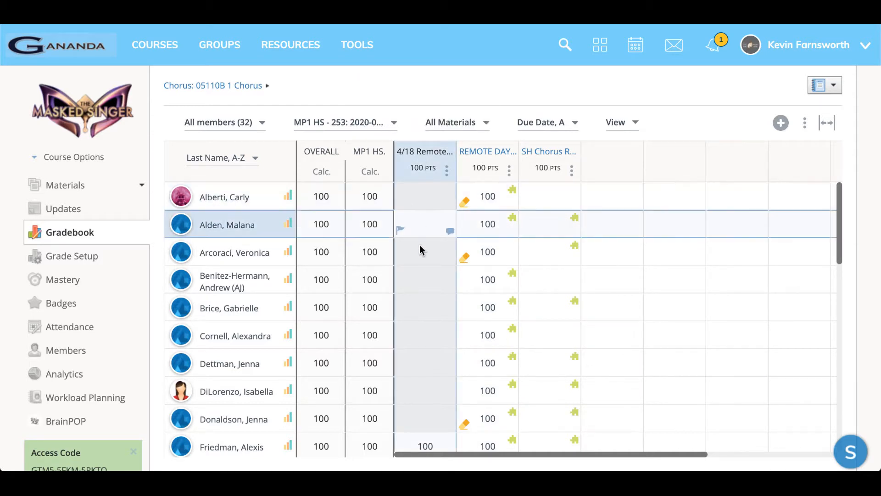
{"action": "scroll", "coordinate": [421, 330], "scroll_direction": "down", "scroll_amount": 2}
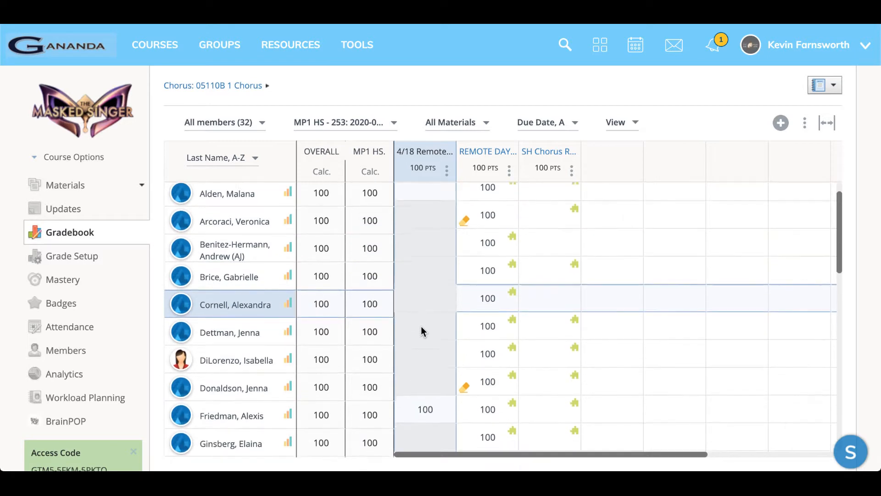
{"action": "left_click", "coordinate": [421, 374]}
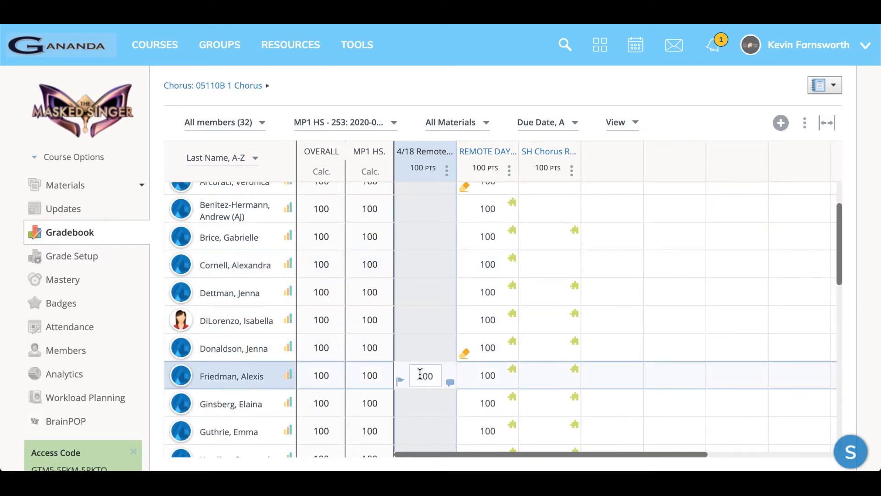
{"action": "scroll", "coordinate": [420, 374], "scroll_direction": "up", "scroll_amount": 2}
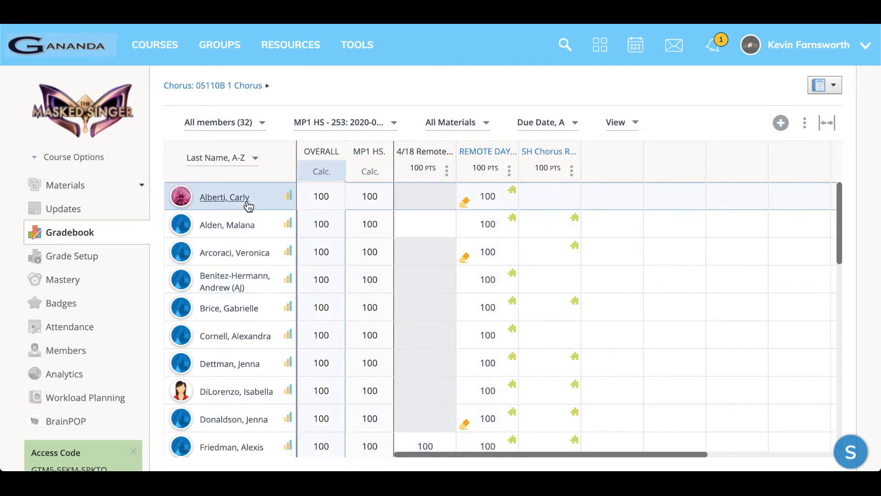
- Revisit the grading groups in the member list, and filter the gradebook by HS Chorus 1 MONDAY A-K and by WEDNESDAY L-Z
{"action": "left_click", "coordinate": [79, 352]}
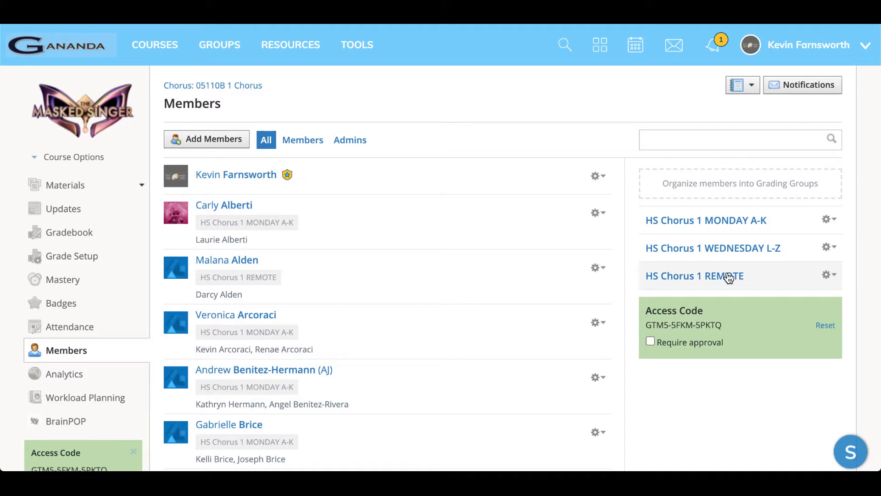
{"action": "left_click", "coordinate": [65, 235]}
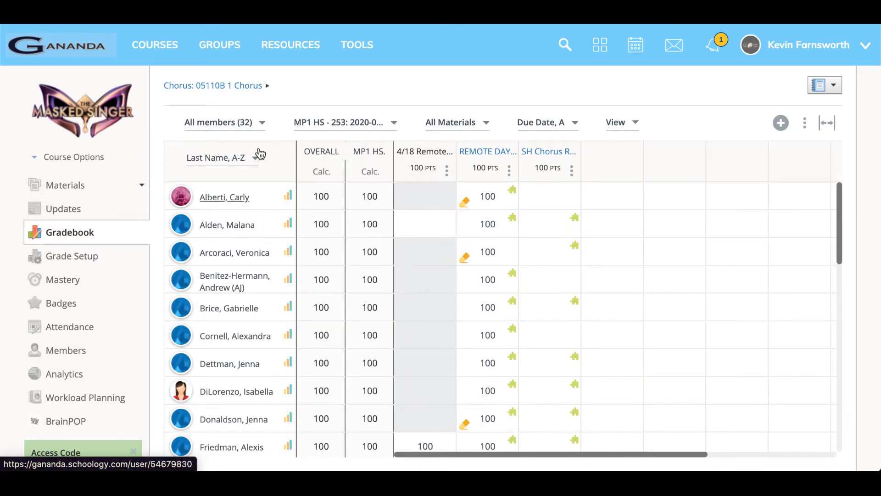
{"action": "left_click", "coordinate": [226, 124]}
{"action": "left_click", "coordinate": [229, 181]}
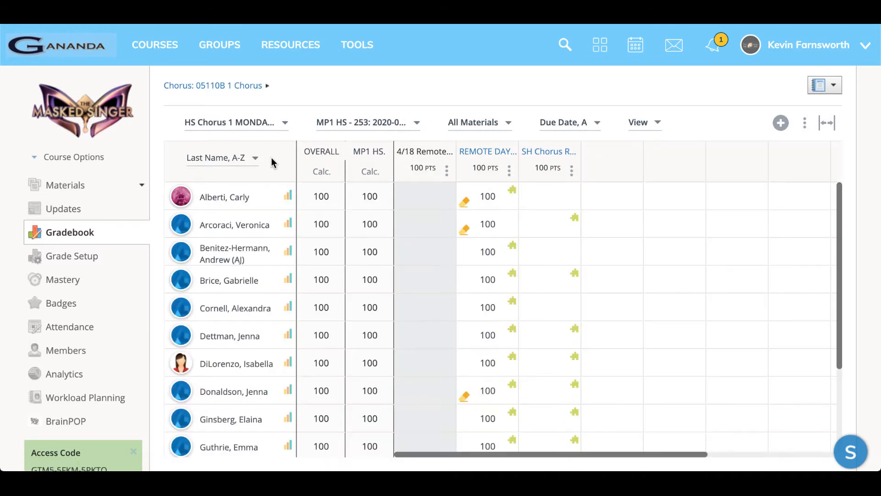
{"action": "left_click", "coordinate": [255, 133]}
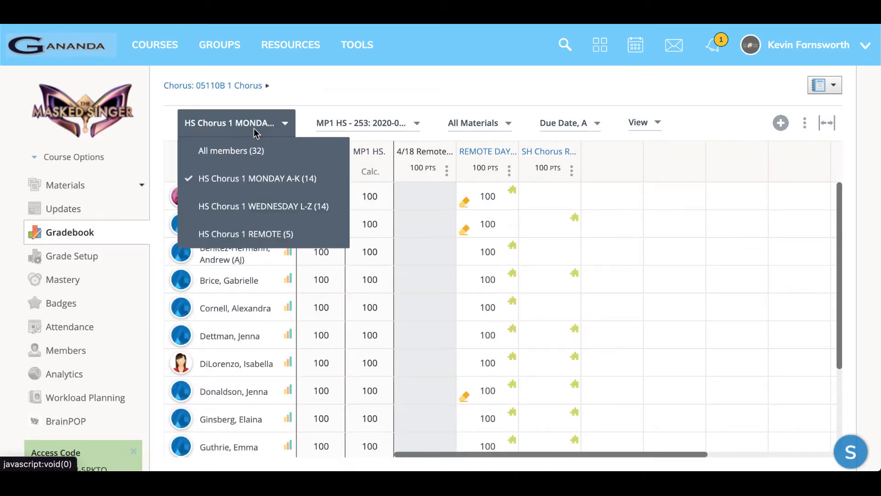
{"action": "left_click", "coordinate": [259, 204]}
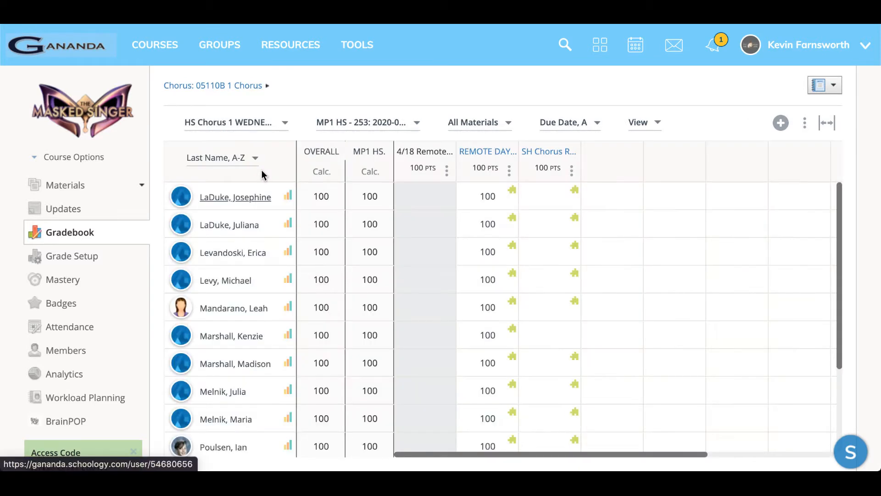
- Filter the gradebook to HS Chorus 1 REMOTE and enter a grade of 100 for the first student in the 4/18 Remote column
{"action": "left_click", "coordinate": [252, 122]}
{"action": "left_click", "coordinate": [253, 232]}
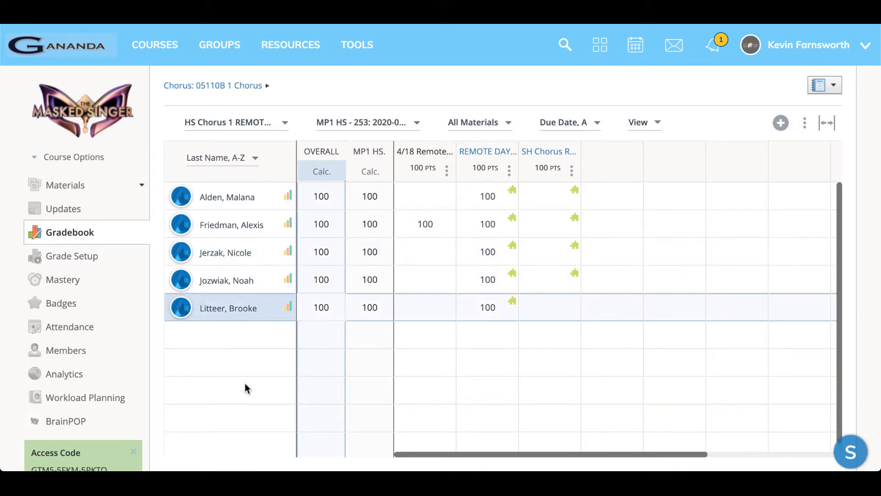
{"action": "left_click", "coordinate": [432, 199]}
{"action": "type", "text": "100"}
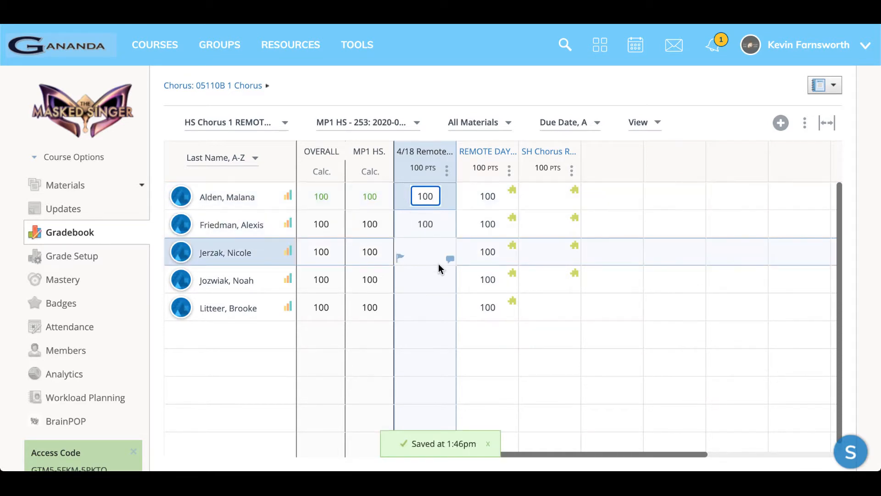
- Show all members in the gradebook and review the 4/18 Remote column for the whole class
{"action": "left_click", "coordinate": [249, 122]}
{"action": "left_click", "coordinate": [248, 156]}
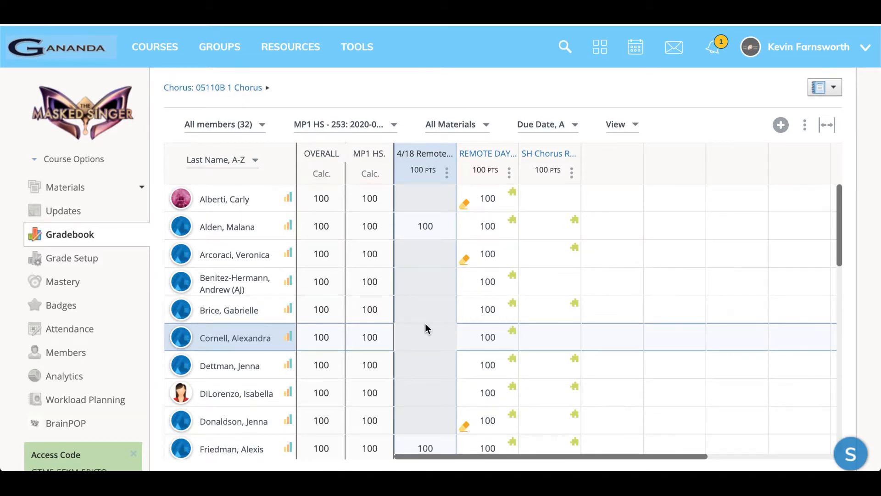
{"action": "scroll", "coordinate": [425, 323], "scroll_direction": "down", "scroll_amount": 1}
{"action": "scroll", "coordinate": [425, 324], "scroll_direction": "down", "scroll_amount": 1}
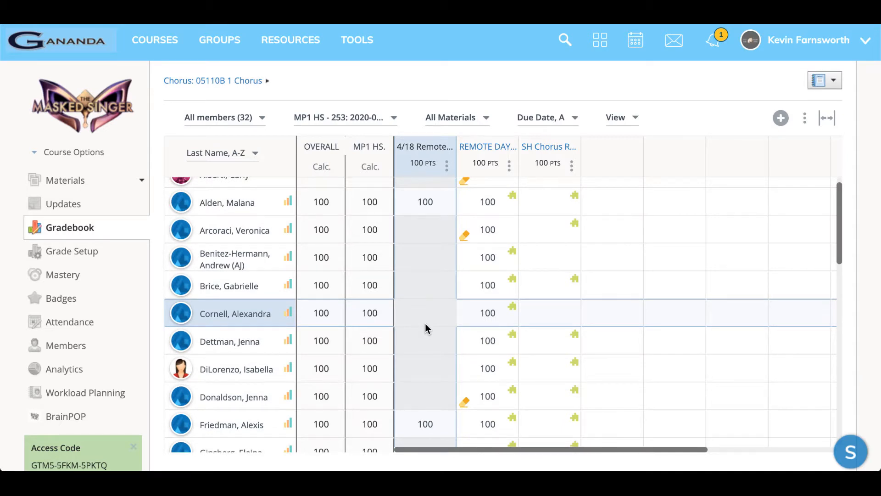
{"action": "scroll", "coordinate": [425, 323], "scroll_direction": "down", "scroll_amount": 2}
{"action": "scroll", "coordinate": [425, 323], "scroll_direction": "up", "scroll_amount": 3}
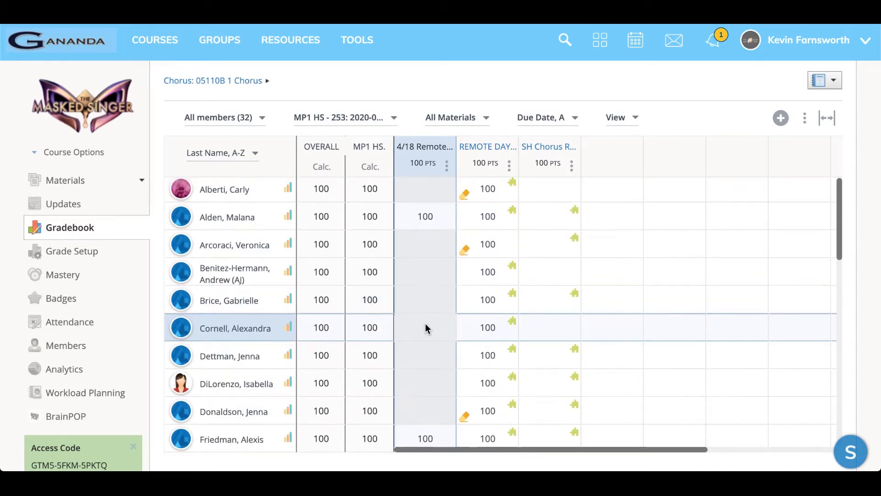
- Open the materials of the 05110B 1 Chorus course
{"action": "left_click", "coordinate": [83, 184]}
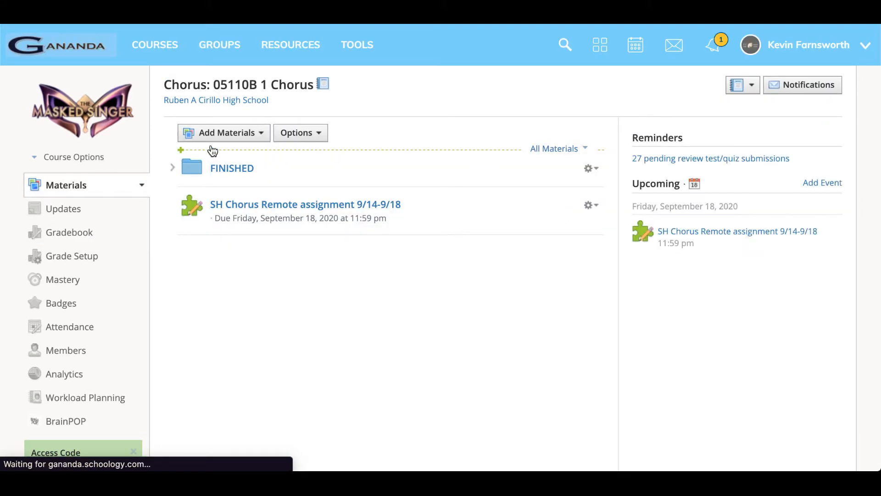
{"action": "left_click", "coordinate": [218, 134]}
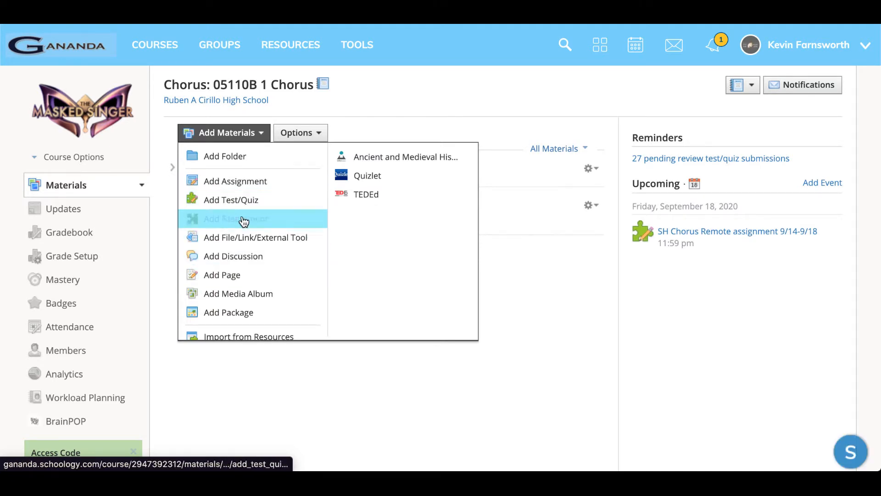
{"action": "left_click", "coordinate": [248, 202]}
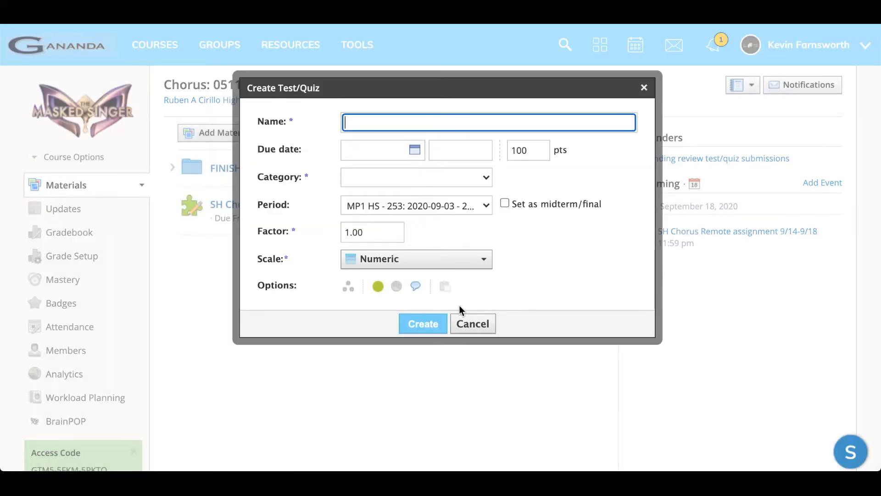
{"action": "left_click", "coordinate": [463, 325]}
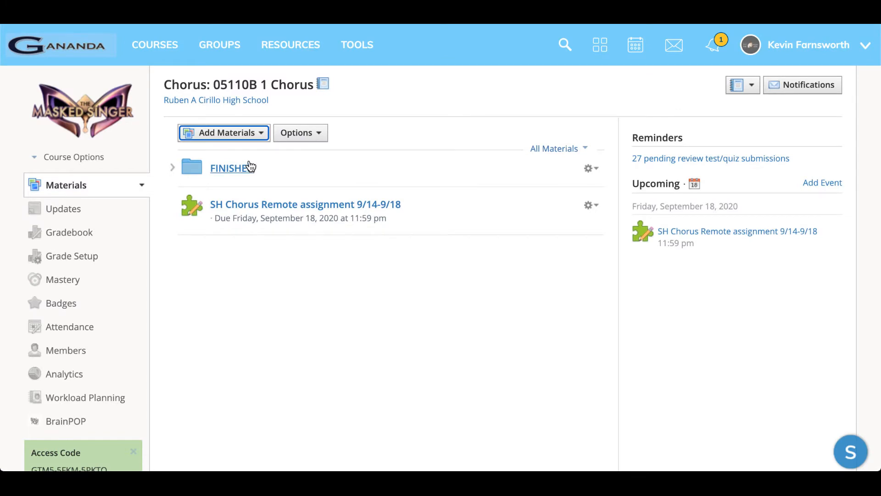
- Start a new assignment named ebrebjbv, due 9/23/20, in the REMOTE assignment category
{"action": "left_click", "coordinate": [238, 136]}
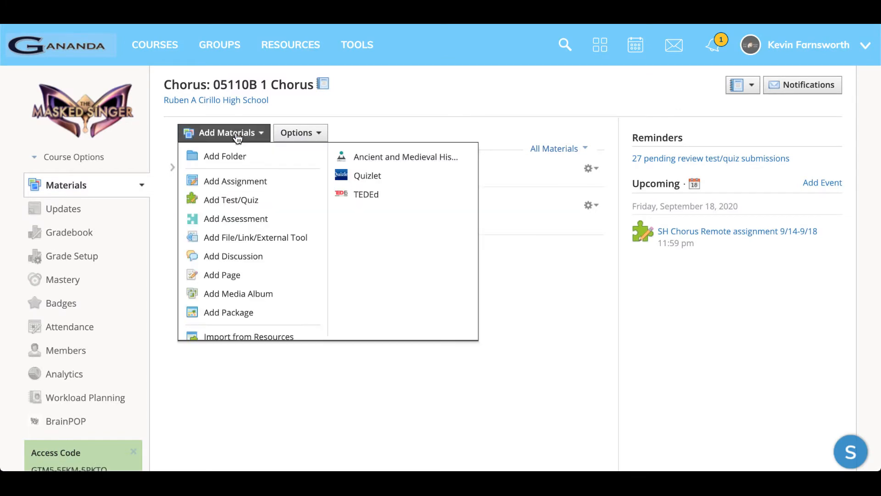
{"action": "left_click", "coordinate": [235, 182]}
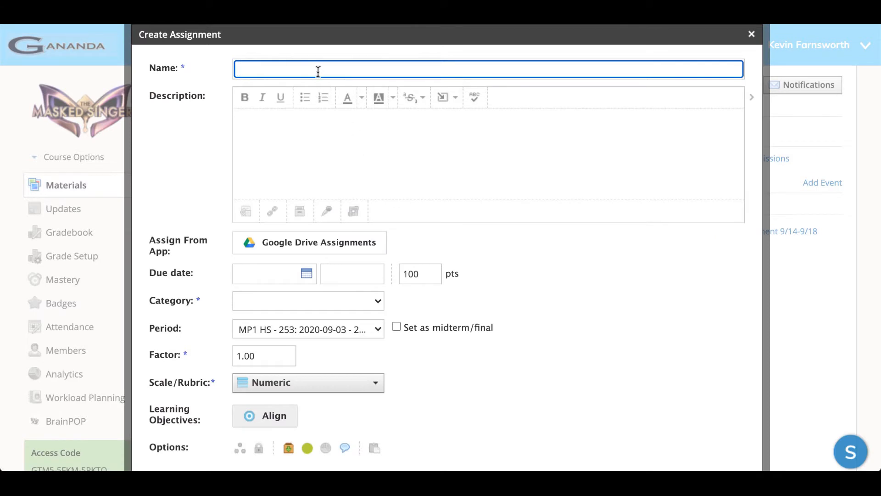
{"action": "left_click", "coordinate": [318, 70]}
{"action": "type", "text": "ebrebjbv"}
{"action": "left_click", "coordinate": [294, 280]}
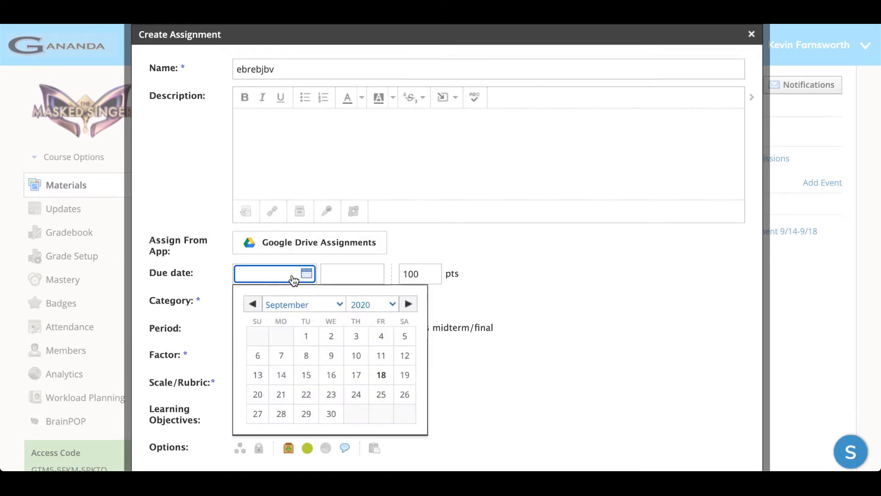
{"action": "left_click", "coordinate": [331, 396]}
{"action": "left_click", "coordinate": [345, 303]}
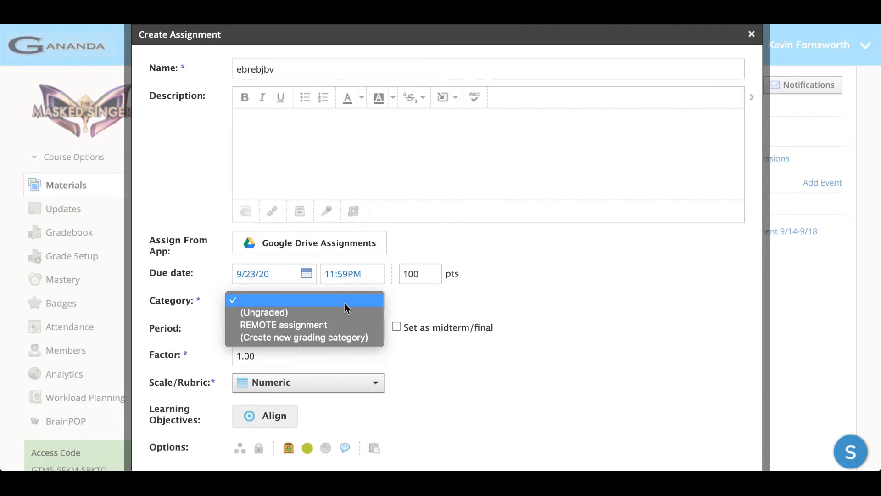
{"action": "left_click", "coordinate": [318, 323]}
- Add the locking setting to the new assignment's form
{"action": "scroll", "coordinate": [320, 333], "scroll_direction": "down", "scroll_amount": 3}
{"action": "scroll", "coordinate": [320, 334], "scroll_direction": "down", "scroll_amount": 2}
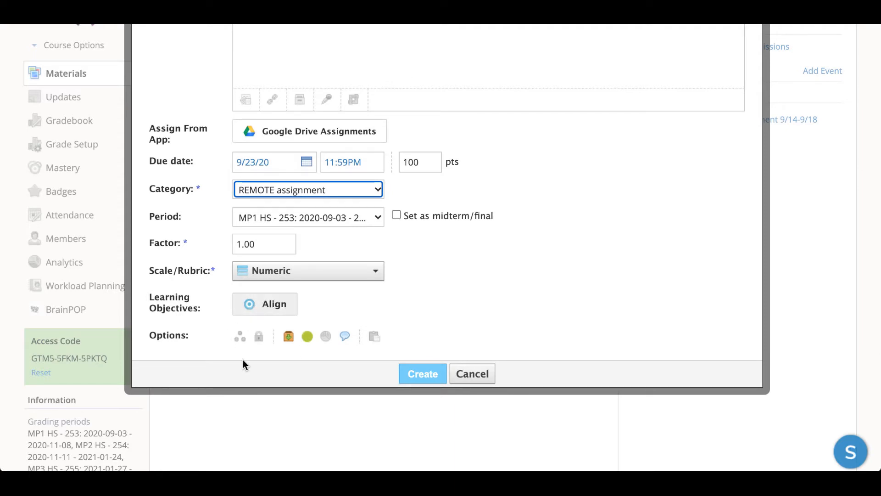
{"action": "left_click", "coordinate": [260, 337]}
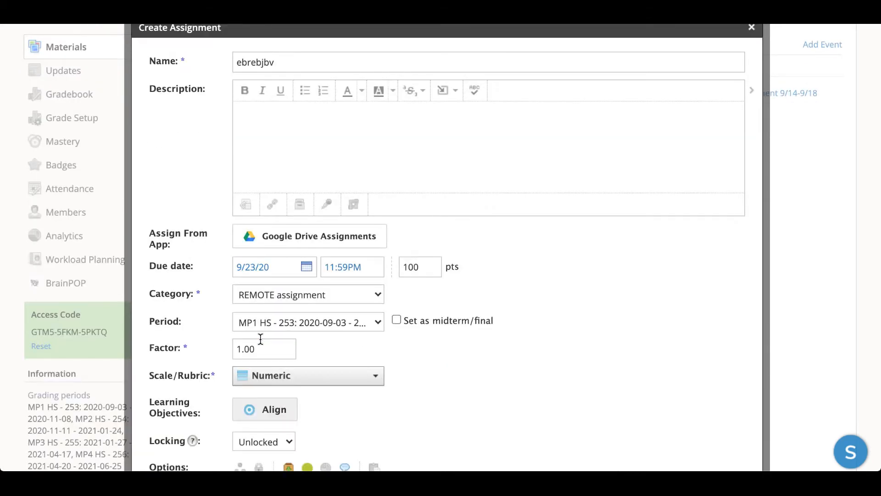
{"action": "scroll", "coordinate": [260, 339], "scroll_direction": "down", "scroll_amount": 2}
{"action": "scroll", "coordinate": [261, 339], "scroll_direction": "down", "scroll_amount": 2}
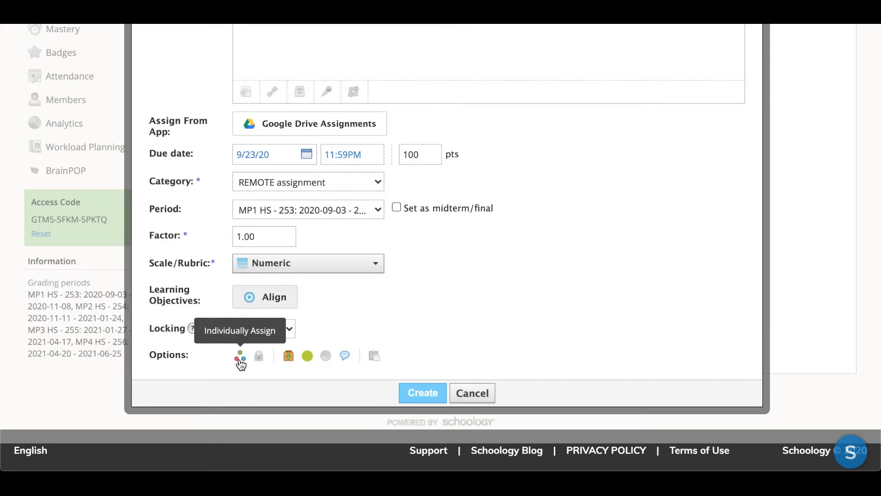
- Turn on individual assigning for the assignment and look up a single student by surname as a possible assignee
{"action": "left_click", "coordinate": [240, 360]}
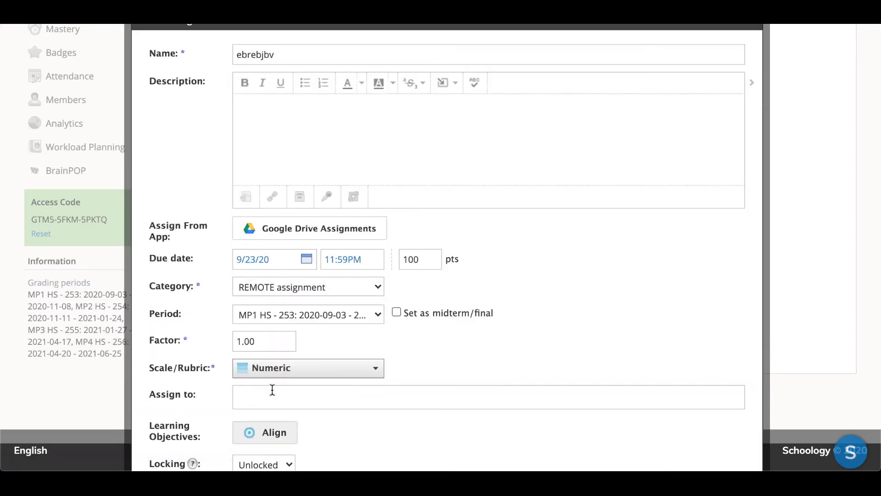
{"action": "scroll", "coordinate": [272, 389], "scroll_direction": "down", "scroll_amount": 1}
{"action": "left_click", "coordinate": [270, 369]}
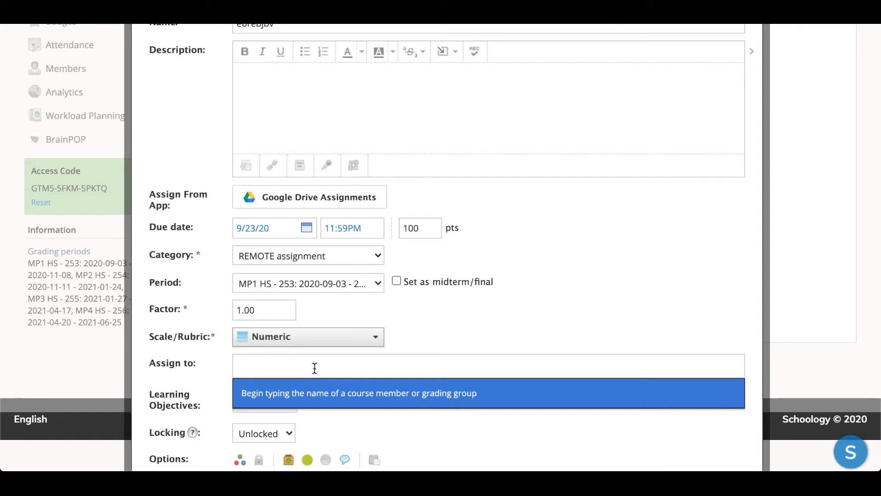
{"action": "type", "text": "alb"}
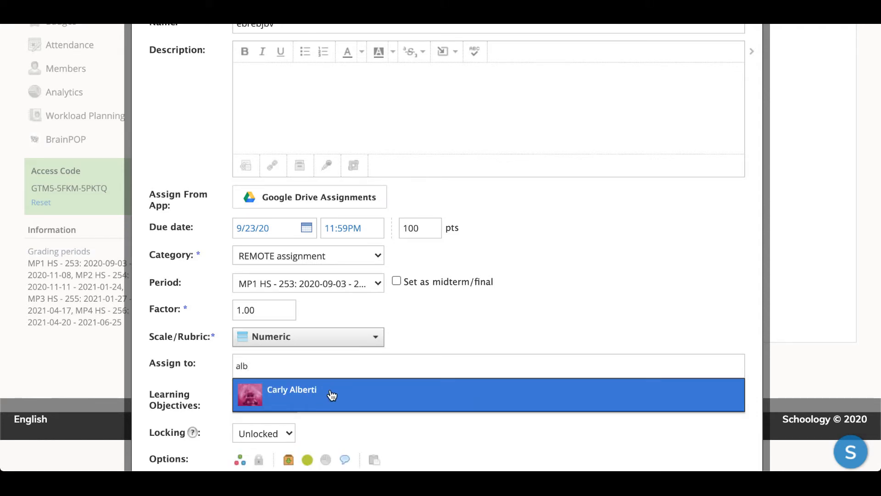
{"action": "left_click_drag", "start_coordinate": [262, 366], "coordinate": [227, 362]}
- Assign the assignment to the HS Chorus 1 REMOTE grading group and create it
{"action": "type", "text": "hs"}
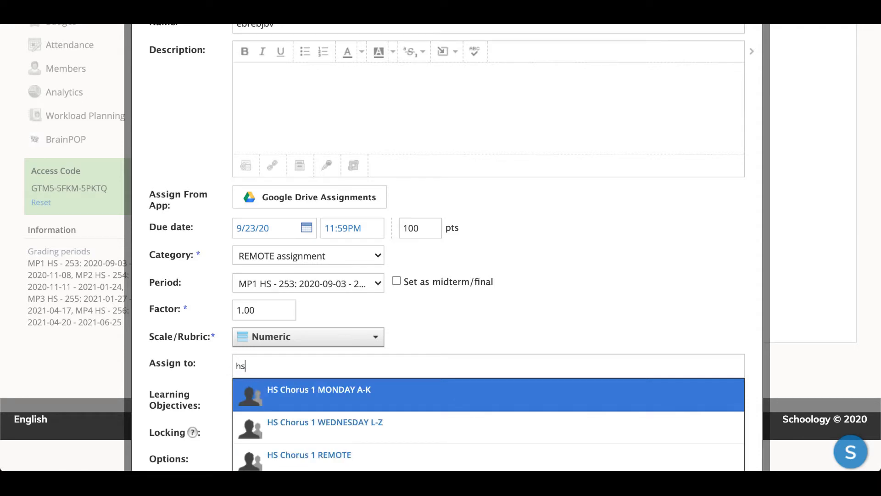
{"action": "scroll", "coordinate": [296, 422], "scroll_direction": "down", "scroll_amount": 1}
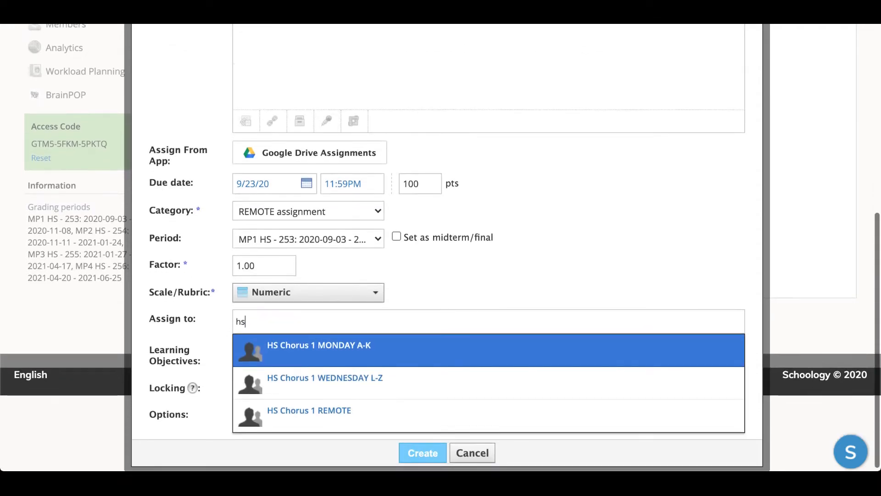
{"action": "left_click", "coordinate": [296, 423]}
{"action": "scroll", "coordinate": [425, 408], "scroll_direction": "down", "scroll_amount": 2}
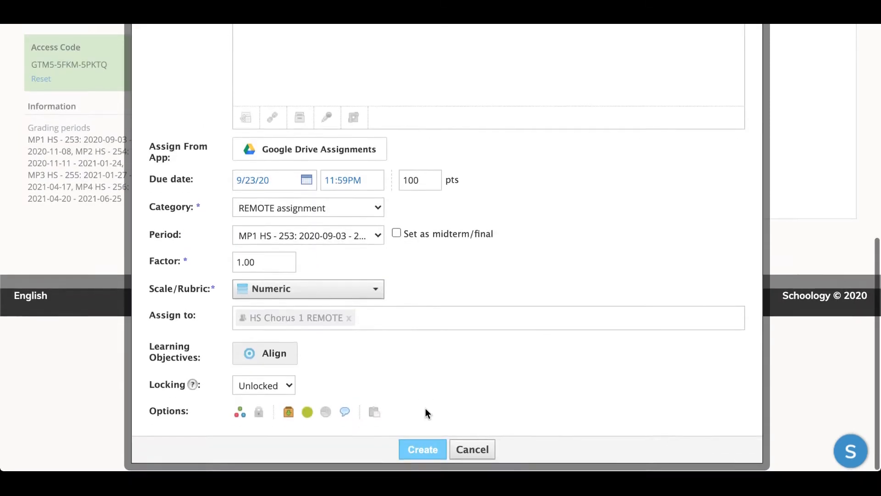
{"action": "left_click", "coordinate": [422, 454]}
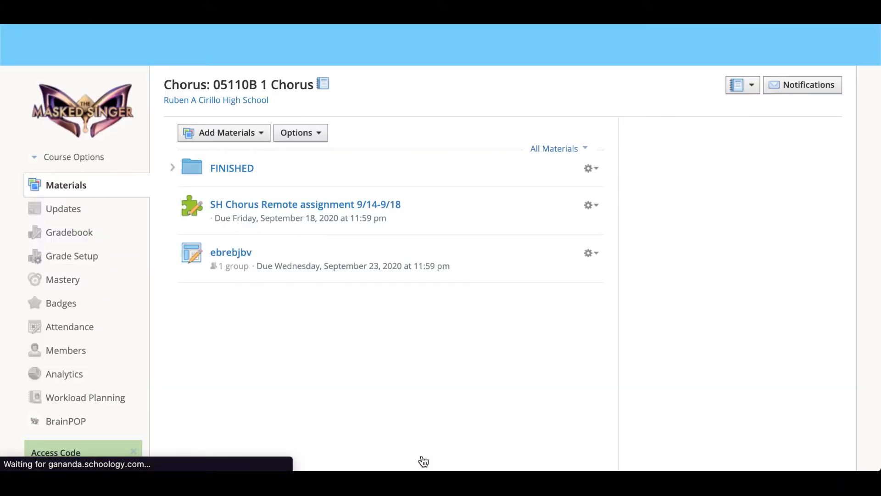
- Open the gradebook and examine which students can be graded in the ebrebjbv column
{"action": "scroll", "coordinate": [423, 461], "scroll_direction": "down", "scroll_amount": 5}
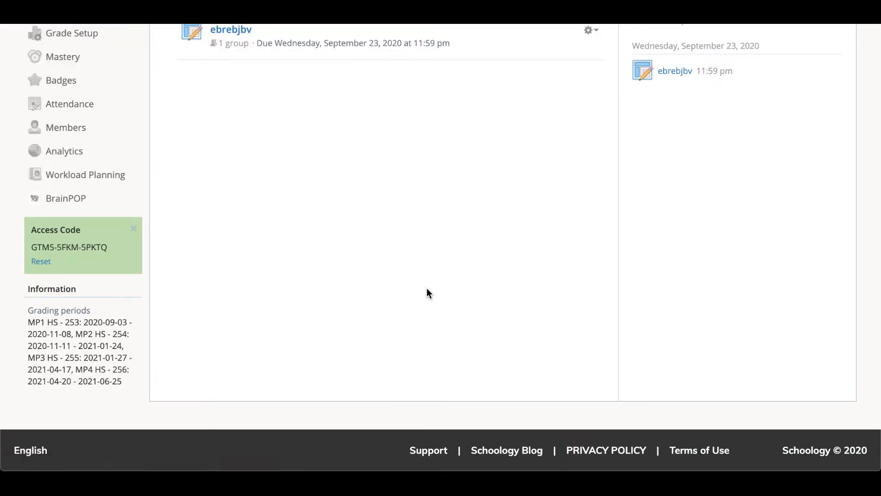
{"action": "scroll", "coordinate": [426, 292], "scroll_direction": "up", "scroll_amount": 5}
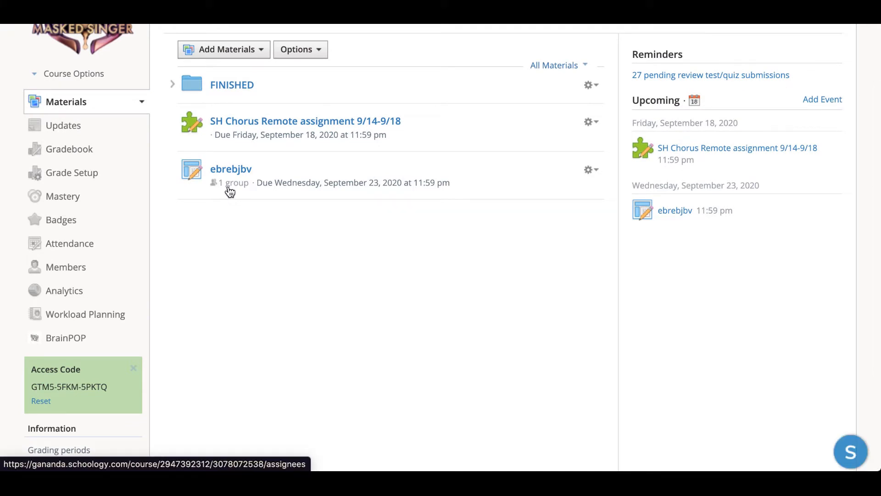
{"action": "left_click", "coordinate": [69, 149]}
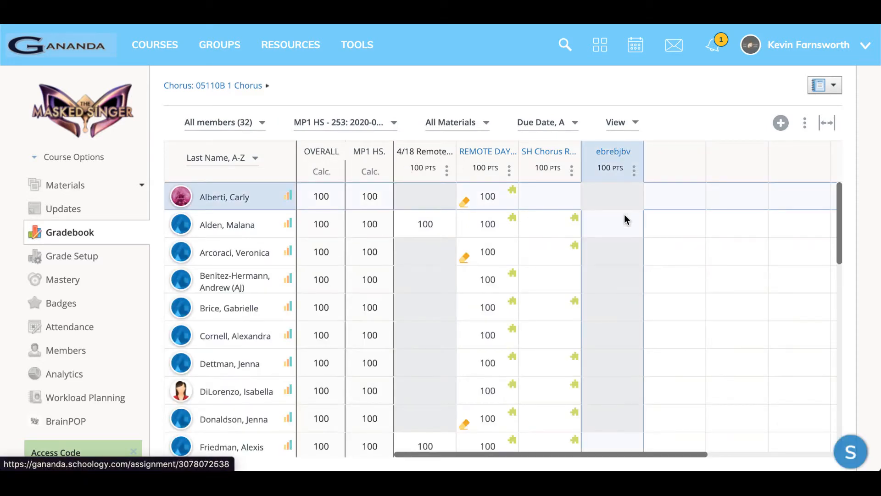
{"action": "left_click", "coordinate": [617, 228]}
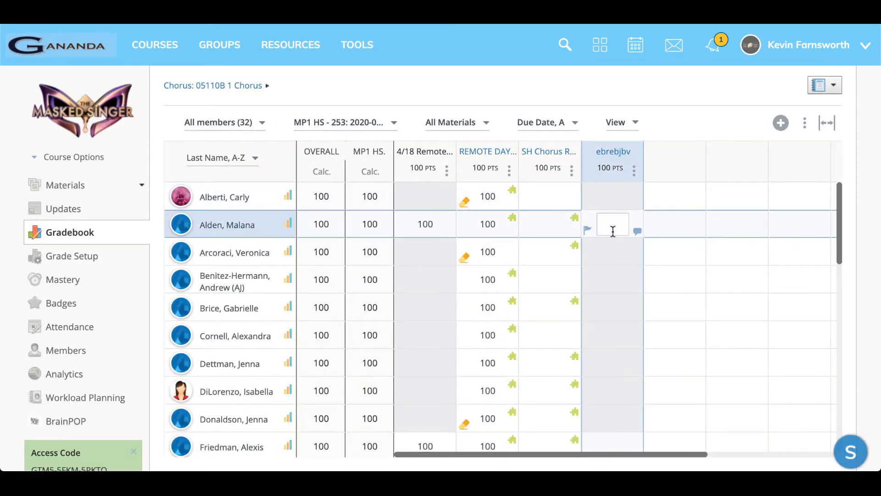
{"action": "scroll", "coordinate": [613, 291], "scroll_direction": "down", "scroll_amount": 3}
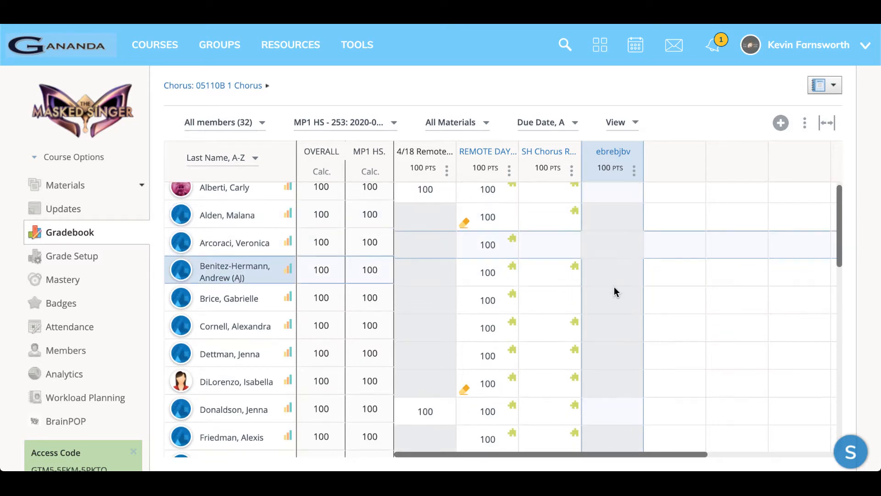
{"action": "left_click", "coordinate": [611, 328]}
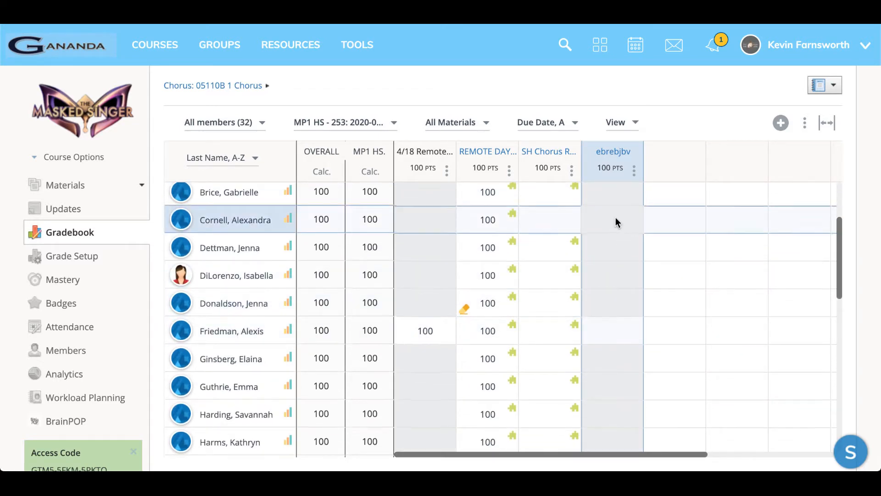
{"action": "scroll", "coordinate": [616, 219], "scroll_direction": "up", "scroll_amount": 3}
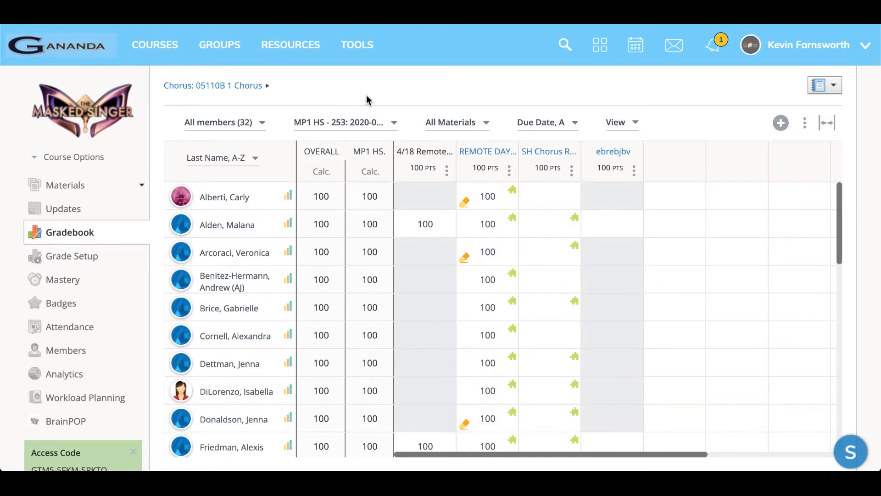
- Go from the gradebook back to the 05110B 1 Chorus course's main page through the course list
{"action": "left_click", "coordinate": [232, 50]}
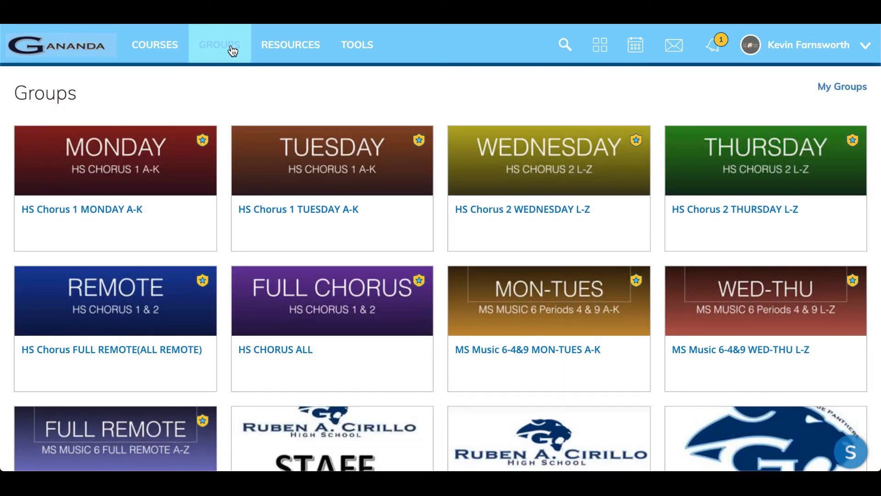
{"action": "left_click", "coordinate": [166, 47]}
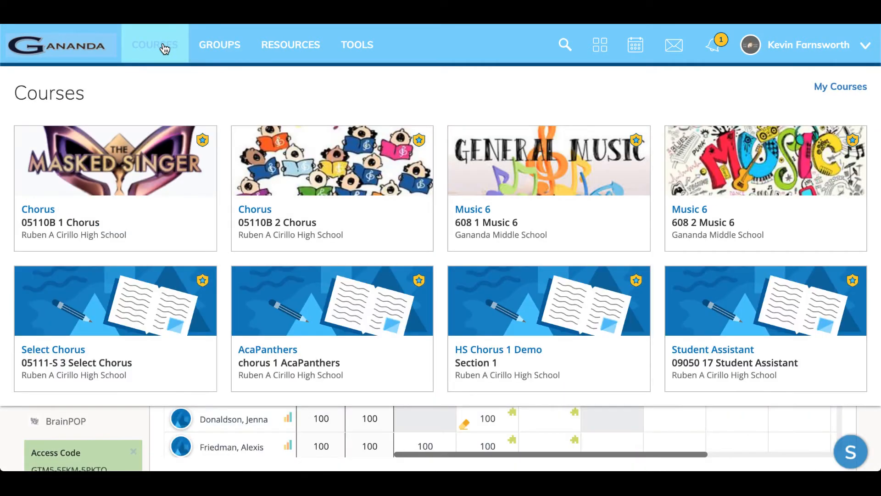
{"action": "left_click", "coordinate": [135, 168]}
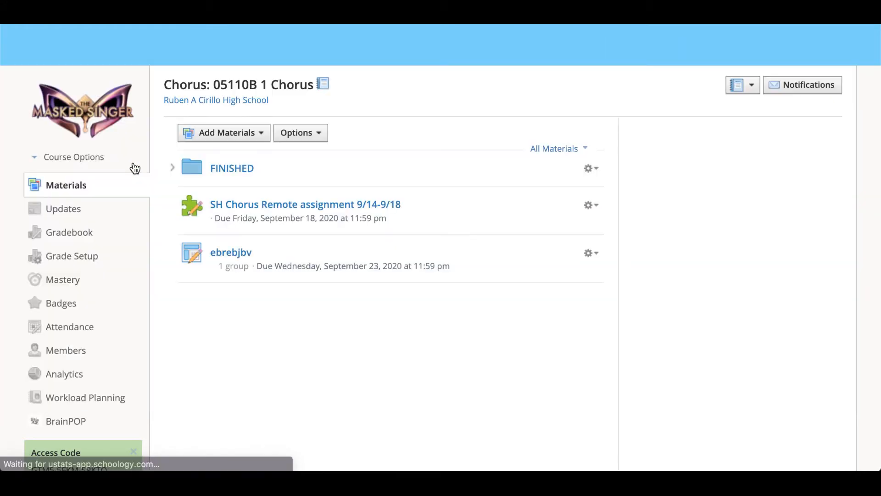
- Check which recipients a message sent from the course can go to, and close the message form without sending
{"action": "left_click", "coordinate": [92, 158]}
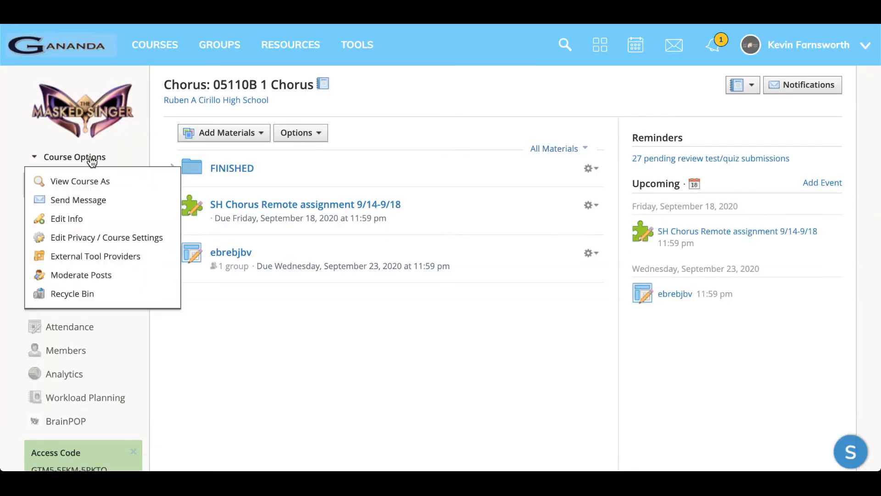
{"action": "left_click", "coordinate": [90, 204]}
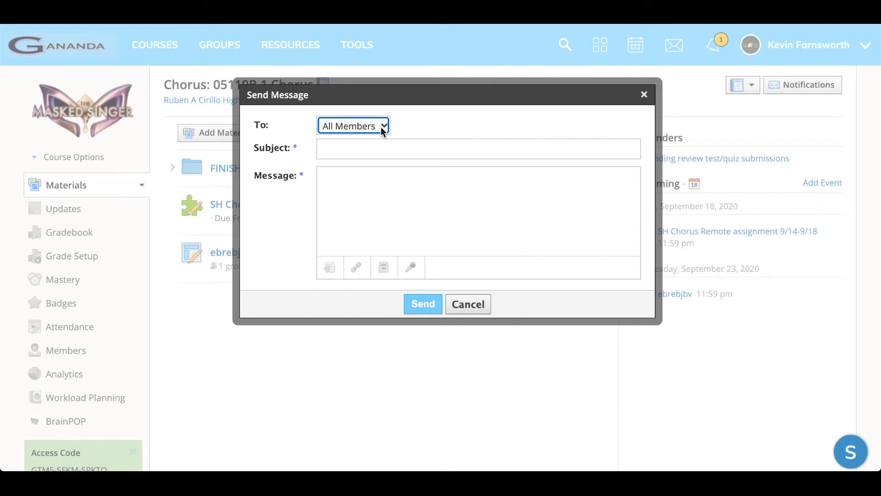
{"action": "left_click", "coordinate": [383, 128]}
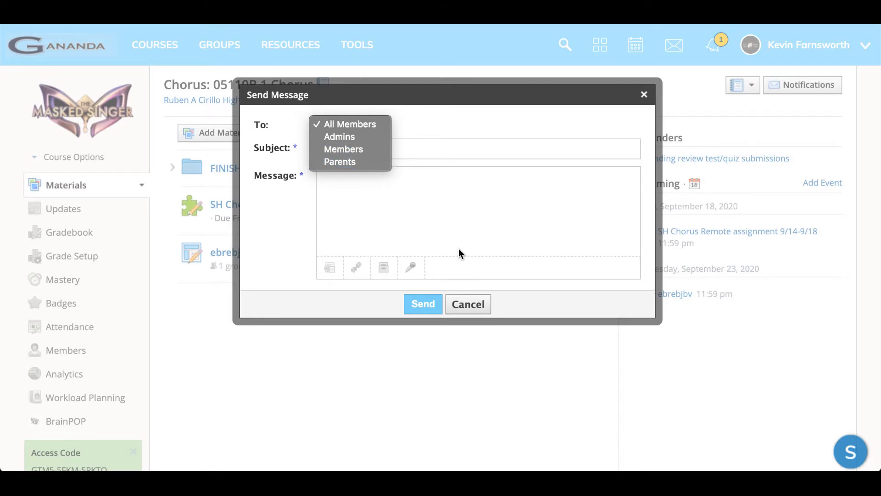
{"action": "left_click", "coordinate": [464, 302]}
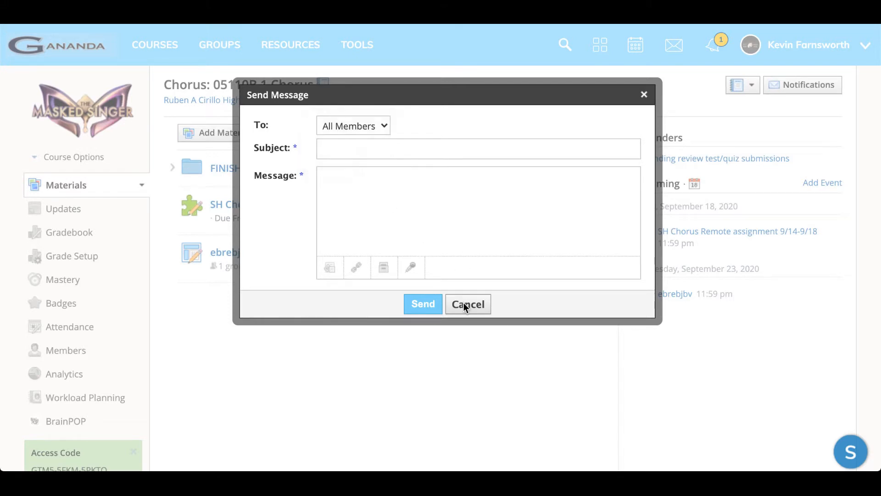
{"action": "left_click", "coordinate": [466, 301]}
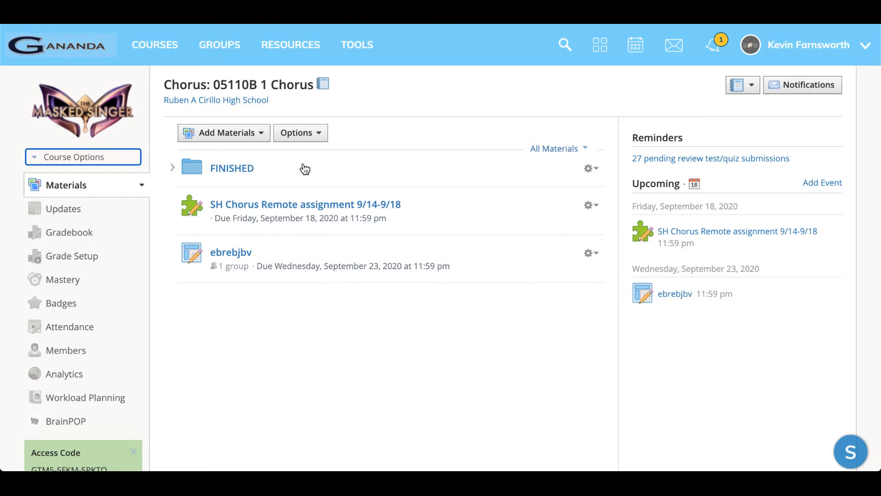
- Display the list of groups and review the separate chorus and music groups
{"action": "left_click", "coordinate": [233, 49]}
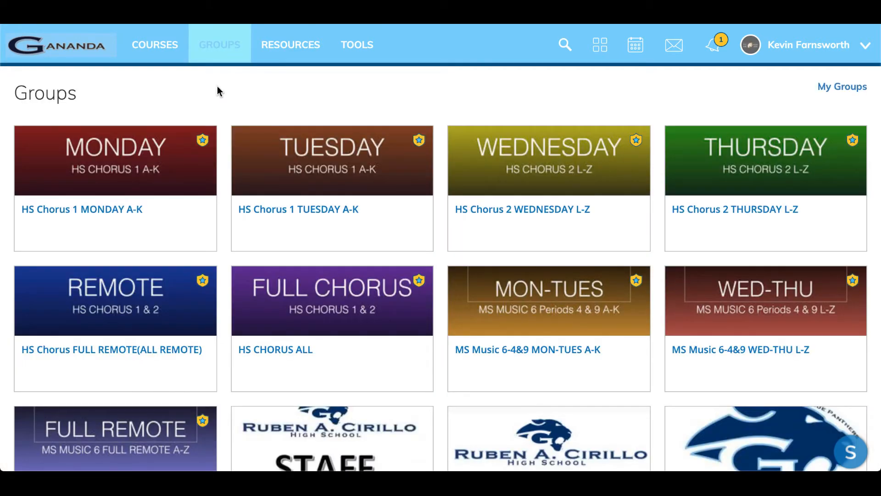
{"action": "scroll", "coordinate": [210, 111], "scroll_direction": "down", "scroll_amount": 3}
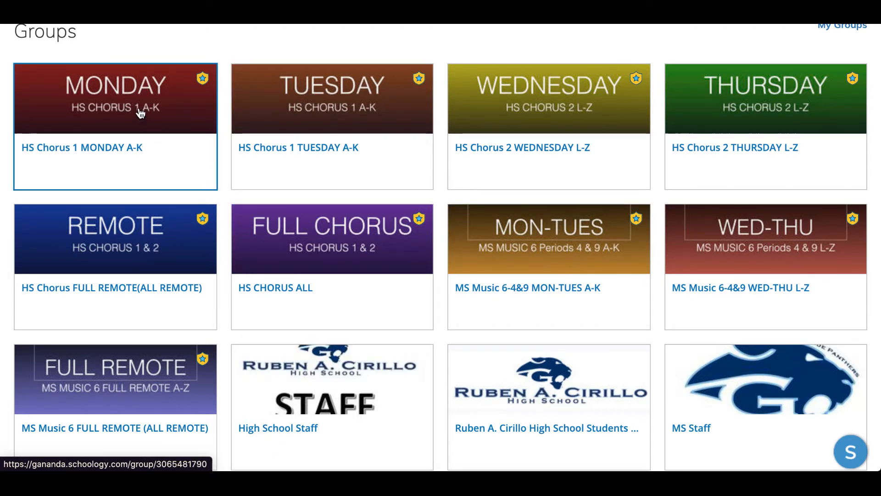
- Open the HS Chorus 1 MONDAY A-K group, check its message form's recipients, and close the form without sending
{"action": "left_click", "coordinate": [116, 105]}
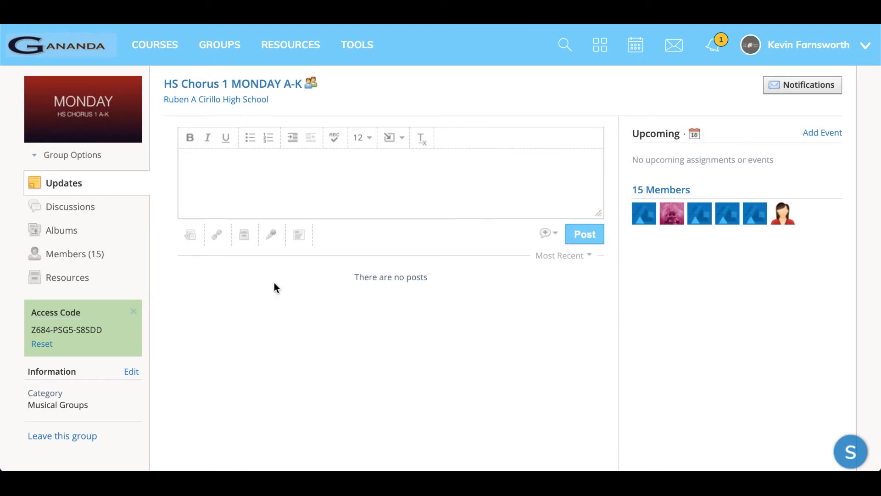
{"action": "left_click", "coordinate": [95, 156]}
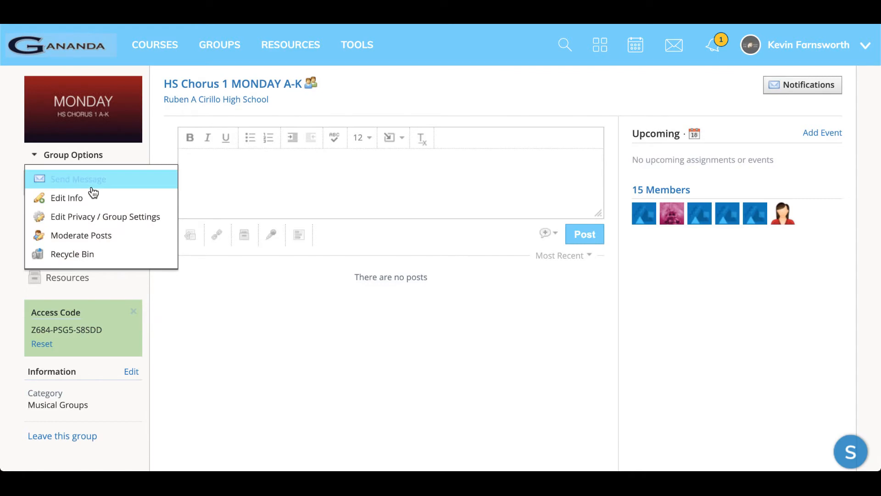
{"action": "left_click", "coordinate": [94, 184]}
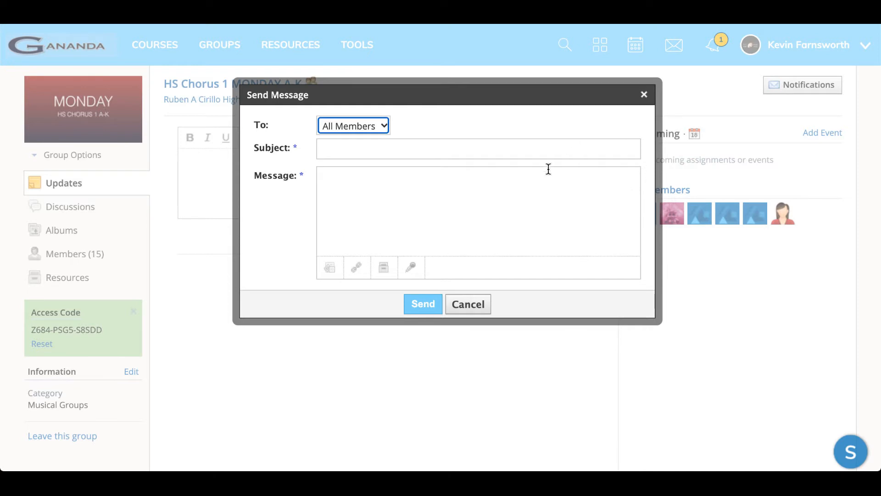
{"action": "left_click", "coordinate": [467, 303]}
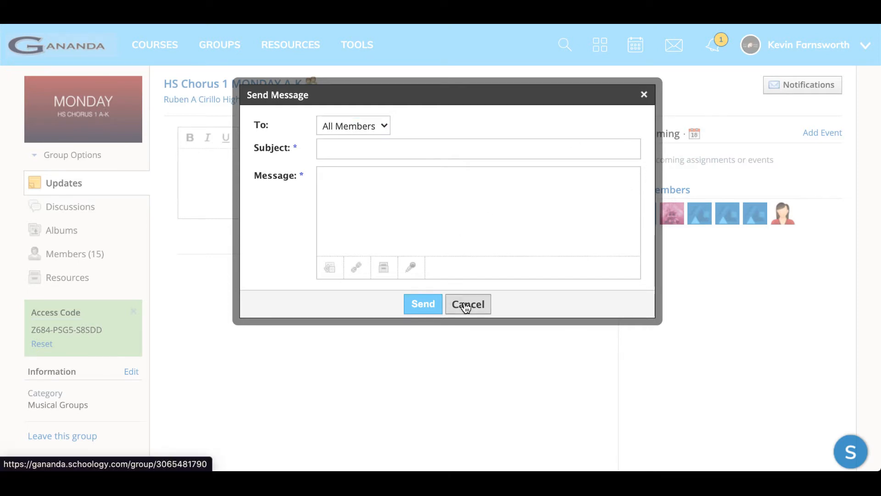
- Check the message form of the HS Chorus 1 TUESDAY A-K group and close it without sending
{"action": "left_click", "coordinate": [212, 48]}
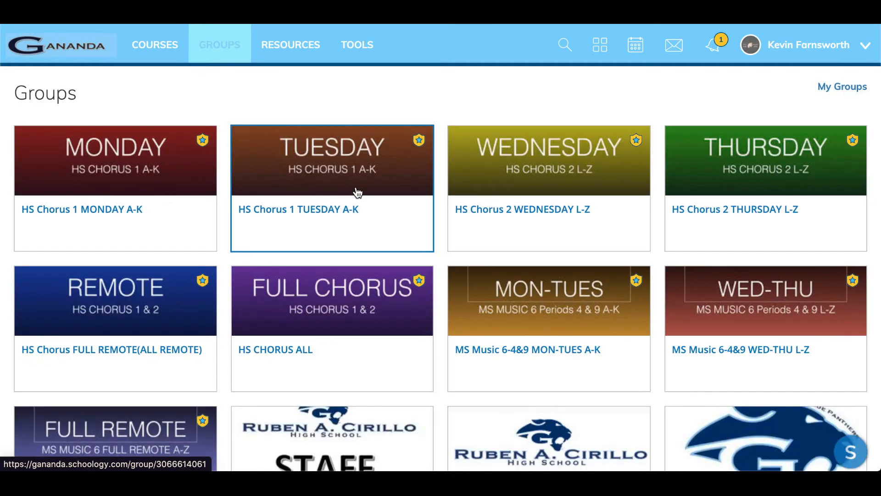
{"action": "left_click", "coordinate": [280, 201]}
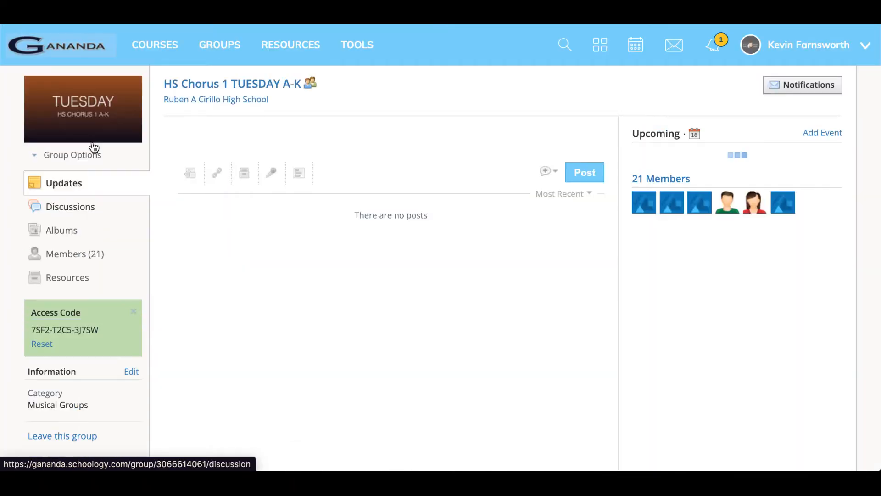
{"action": "left_click", "coordinate": [79, 155]}
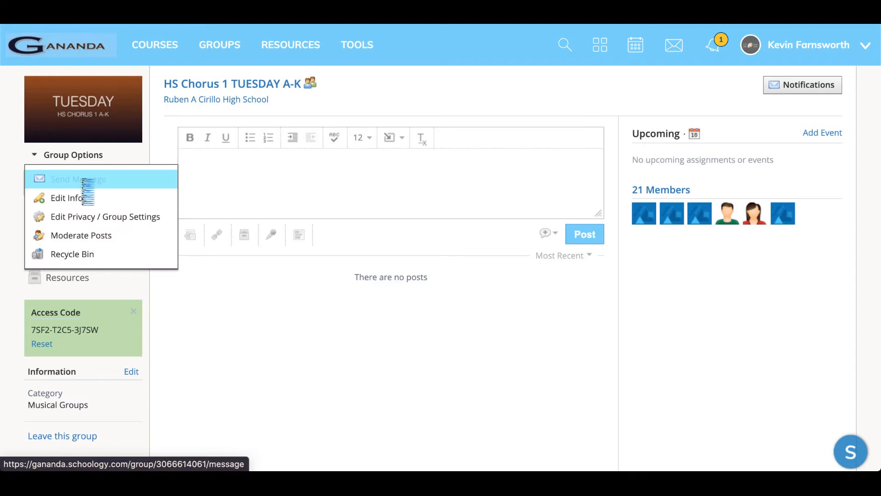
{"action": "left_click", "coordinate": [83, 180]}
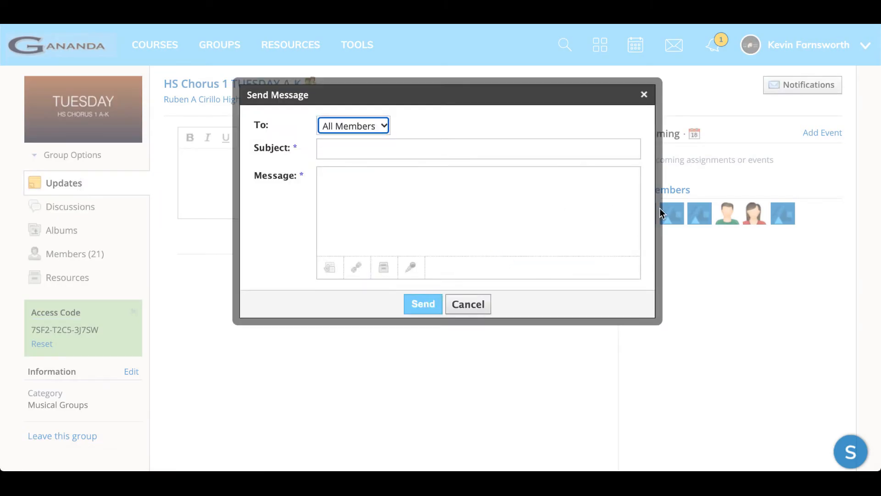
{"action": "left_click", "coordinate": [466, 304]}
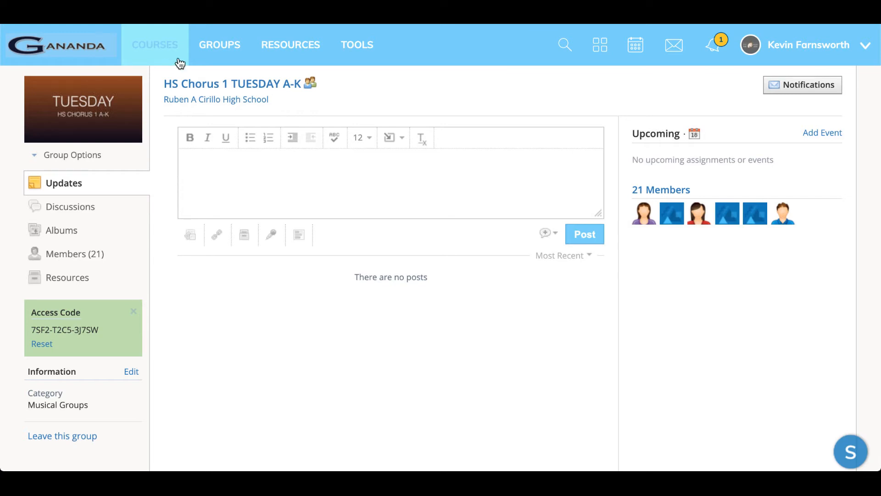
- Go from the groups to the HS Chorus 1 Demo course and display its members
{"action": "left_click", "coordinate": [219, 51]}
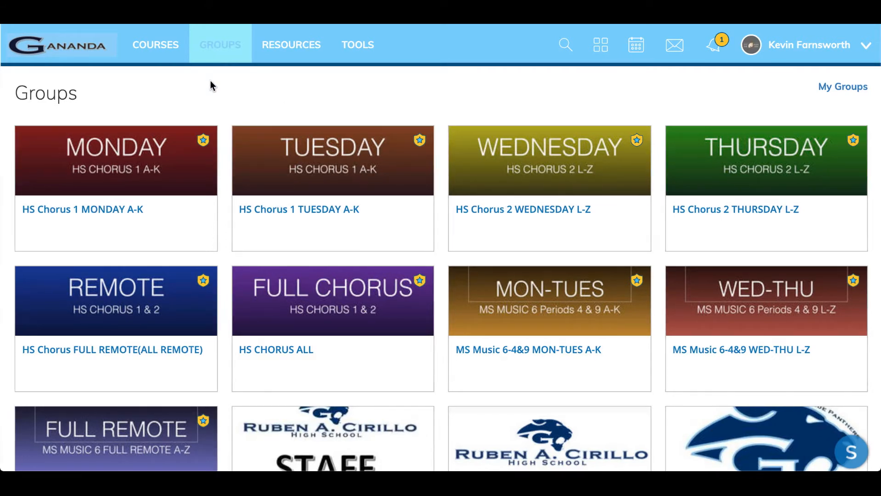
{"action": "left_click", "coordinate": [154, 47]}
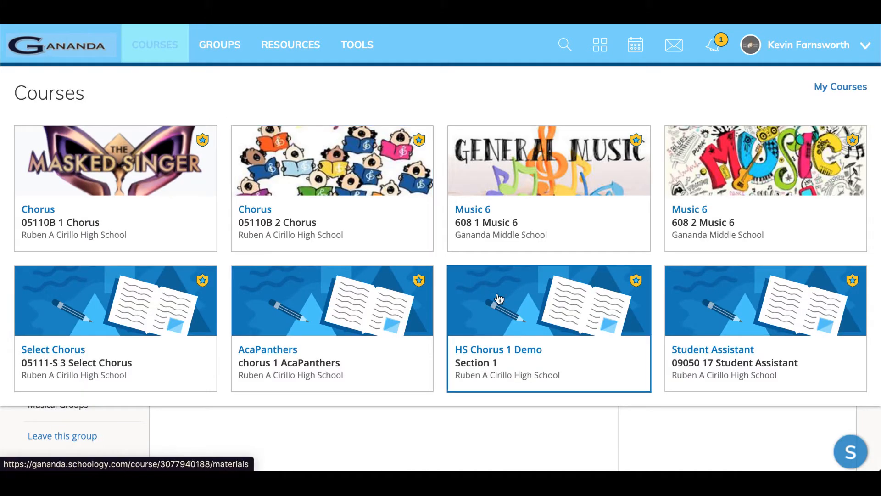
{"action": "left_click", "coordinate": [537, 339]}
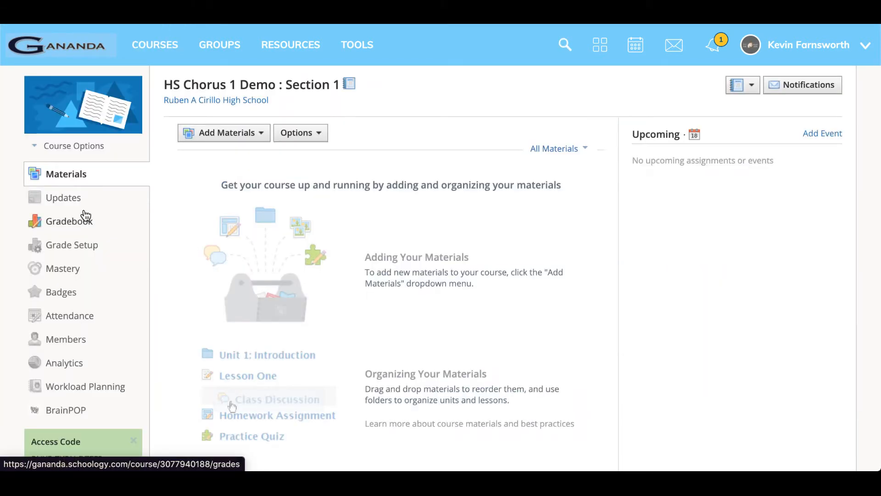
{"action": "left_click", "coordinate": [70, 340]}
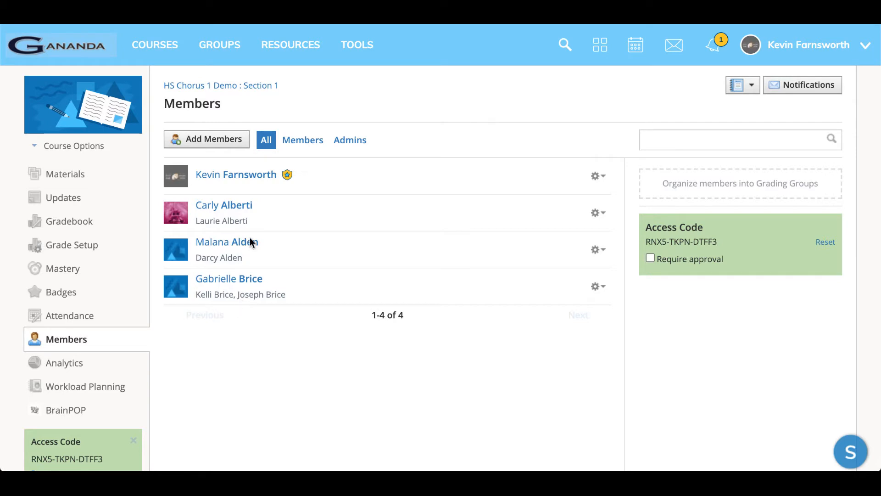
{"action": "scroll", "coordinate": [270, 218], "scroll_direction": "down", "scroll_amount": 2}
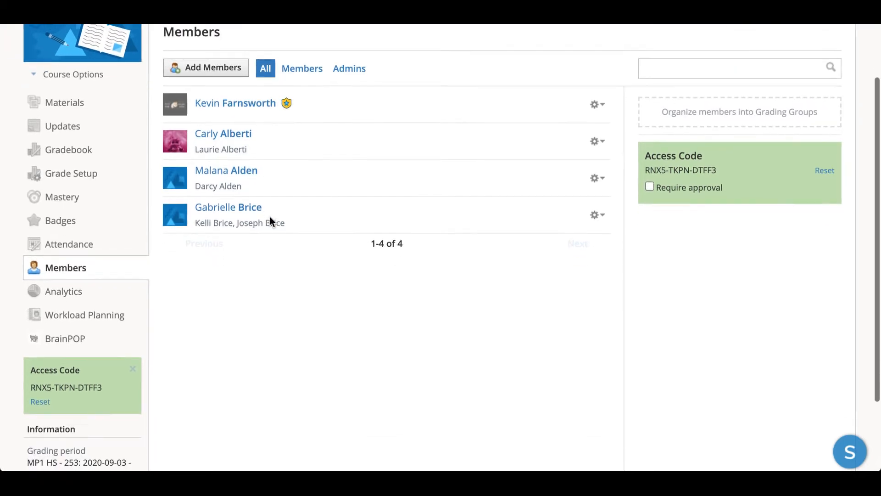
{"action": "scroll", "coordinate": [270, 218], "scroll_direction": "up", "scroll_amount": 1}
{"action": "scroll", "coordinate": [270, 221], "scroll_direction": "up", "scroll_amount": 1}
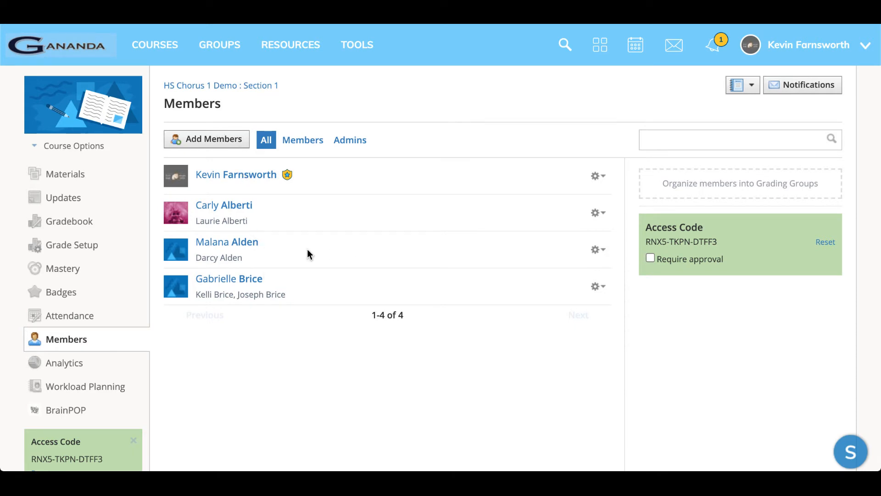
{"action": "scroll", "coordinate": [307, 250], "scroll_direction": "down", "scroll_amount": 1}
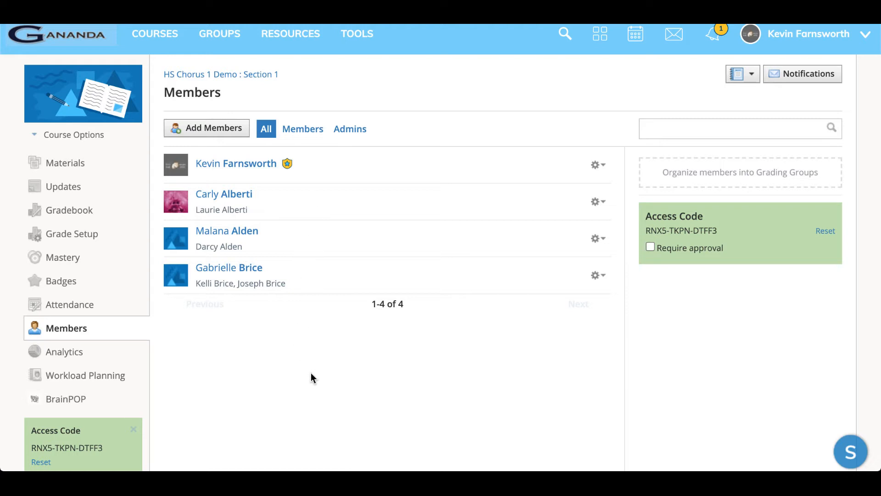
{"action": "scroll", "coordinate": [311, 377], "scroll_direction": "down", "scroll_amount": 1}
{"action": "scroll", "coordinate": [312, 378], "scroll_direction": "up", "scroll_amount": 2}
{"action": "scroll", "coordinate": [314, 368], "scroll_direction": "down", "scroll_amount": 1}
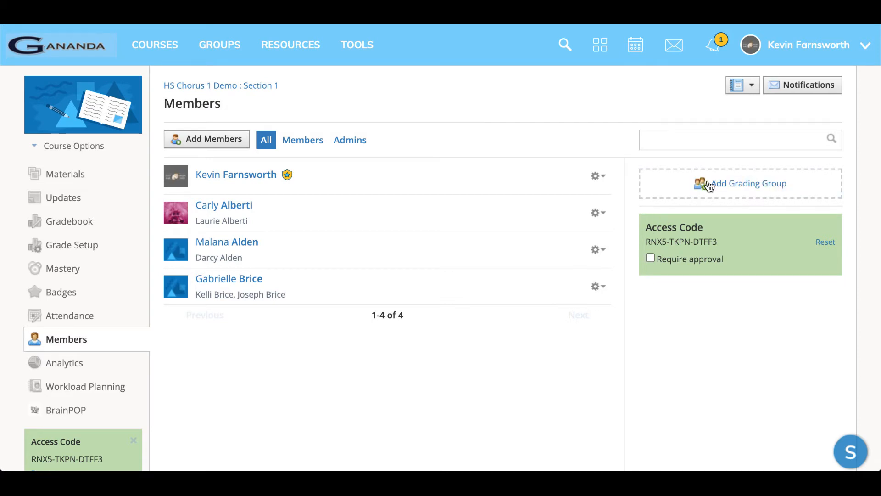
- Create a grading group named HS Chorus 1 Support containing the second and third listed students
{"action": "left_click", "coordinate": [710, 185]}
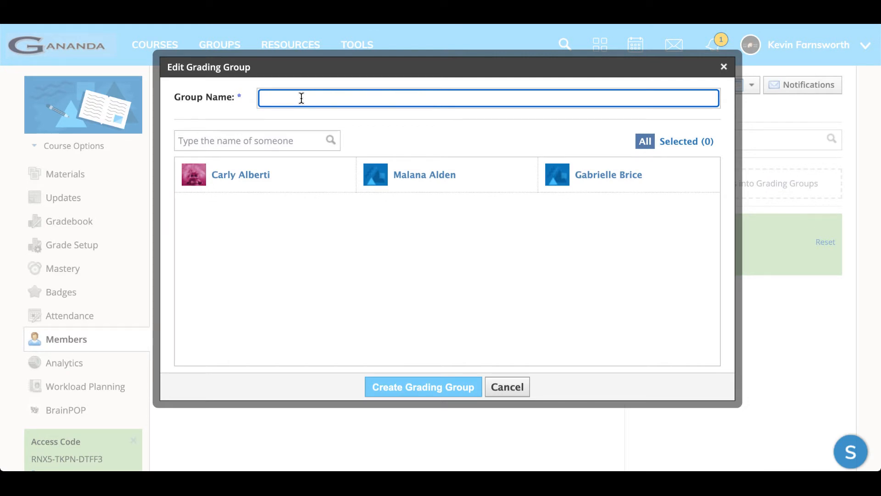
{"action": "type", "text": "HS Chorus"}
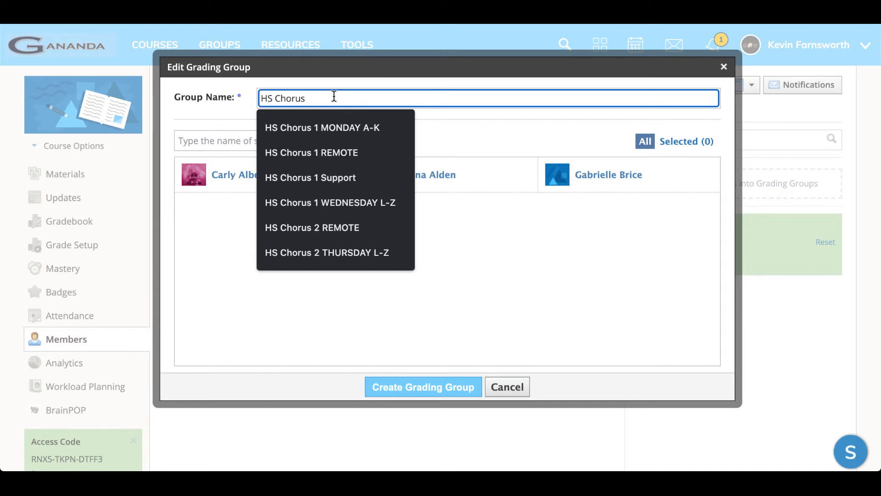
{"action": "type", "text": "1 Support"}
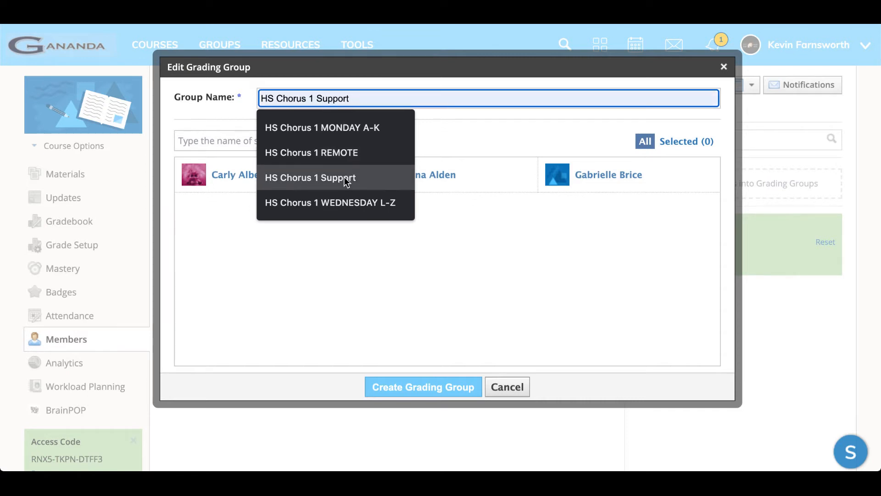
{"action": "left_click", "coordinate": [343, 178]}
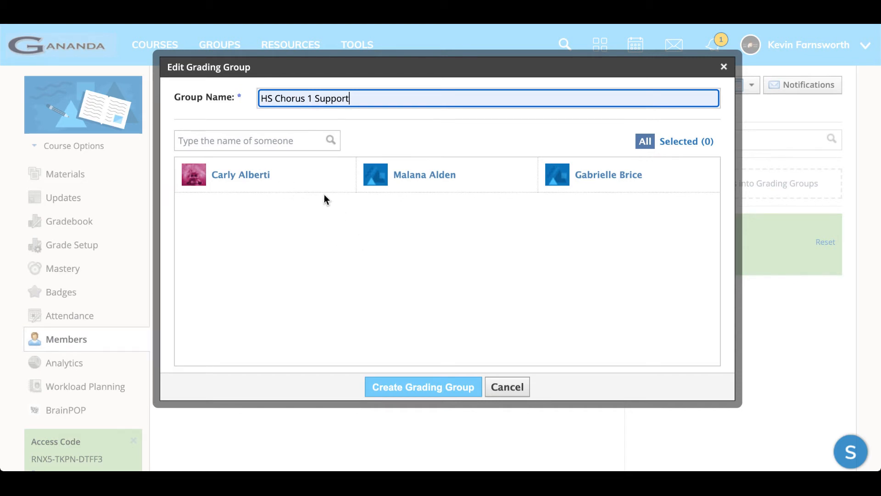
{"action": "left_click", "coordinate": [431, 177]}
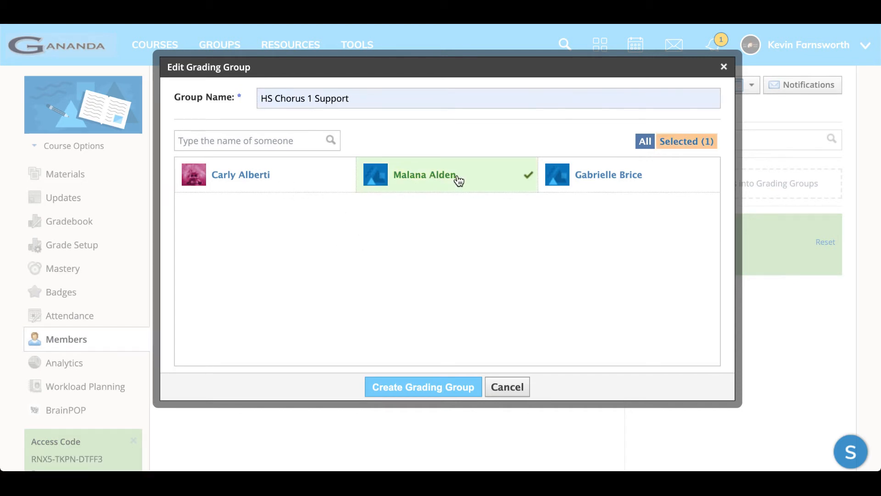
{"action": "left_click", "coordinate": [623, 183]}
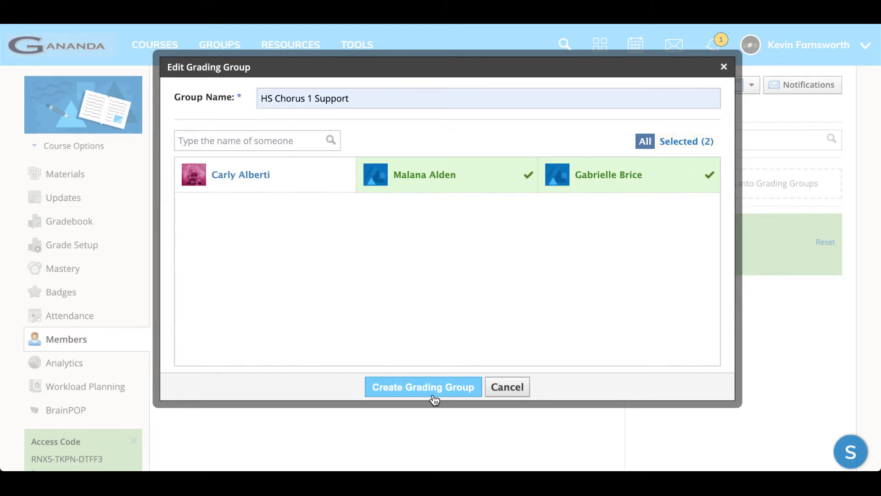
{"action": "left_click", "coordinate": [434, 389]}
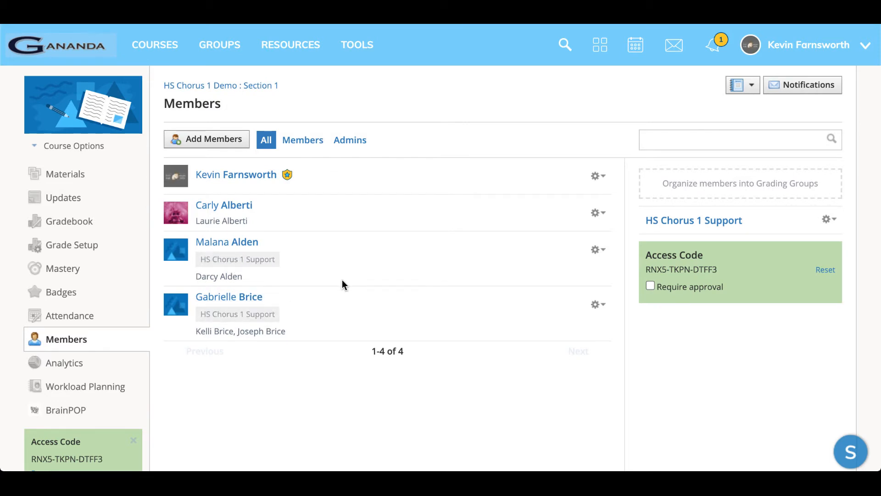
- Create a second grading group named HS Chorus 1 SOLOS containing the first and third listed students
{"action": "left_click", "coordinate": [737, 185]}
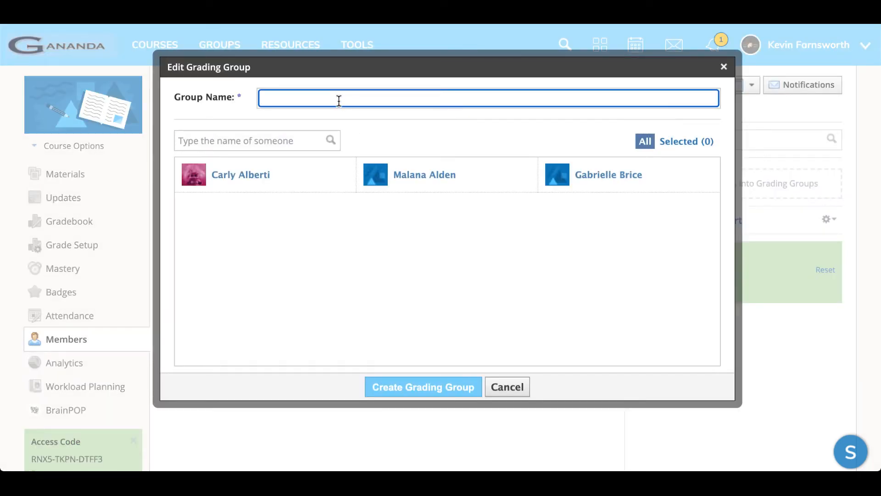
{"action": "type", "text": "HS"}
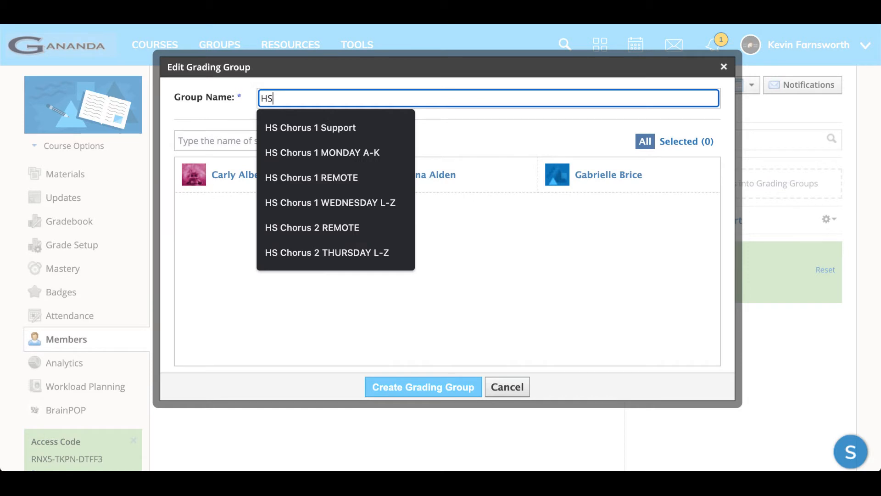
{"action": "type", "text": " Chorus 1 SOLOS"}
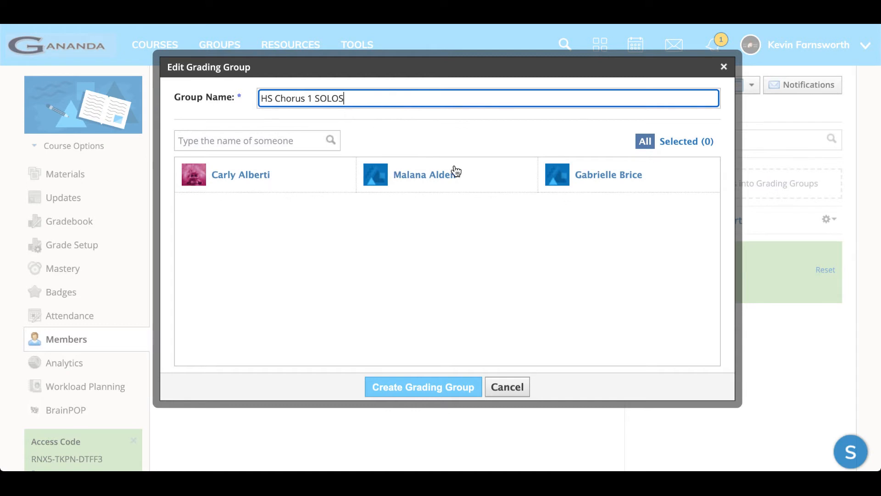
{"action": "left_click", "coordinate": [588, 184]}
{"action": "left_click", "coordinate": [238, 180]}
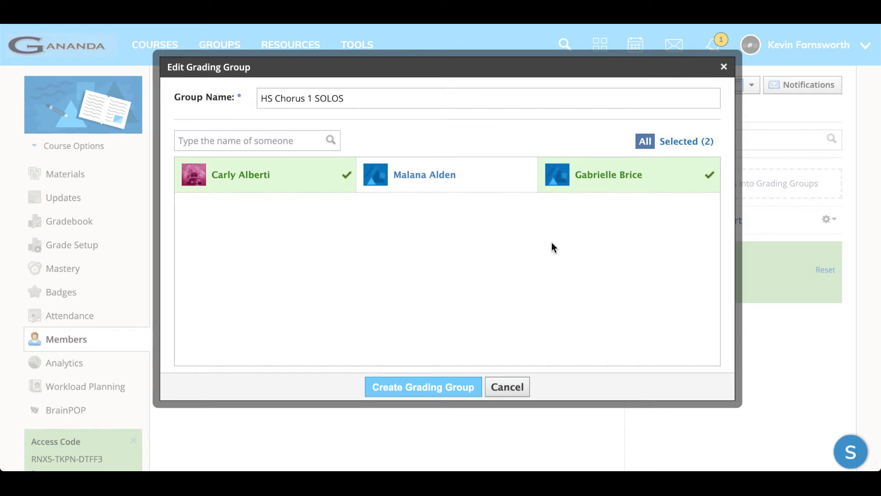
{"action": "left_click", "coordinate": [407, 388]}
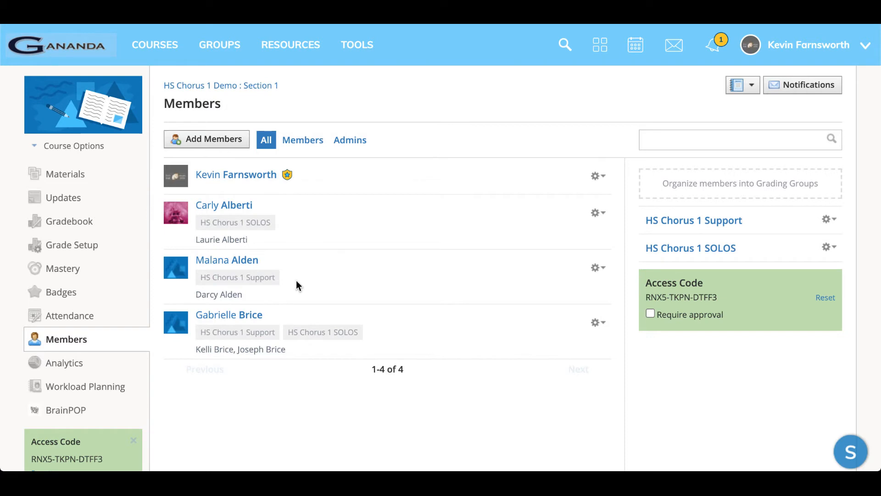
- Compare the members of the HS Chorus 1 Support and HS Chorus 1 SOLOS groups, and return to the full member list
{"action": "left_click", "coordinate": [678, 226]}
{"action": "left_click", "coordinate": [678, 248]}
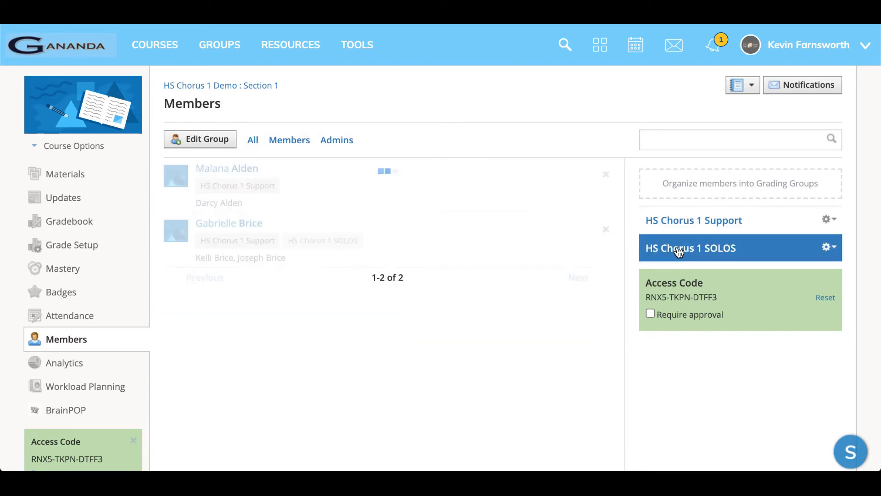
{"action": "left_click", "coordinate": [683, 226]}
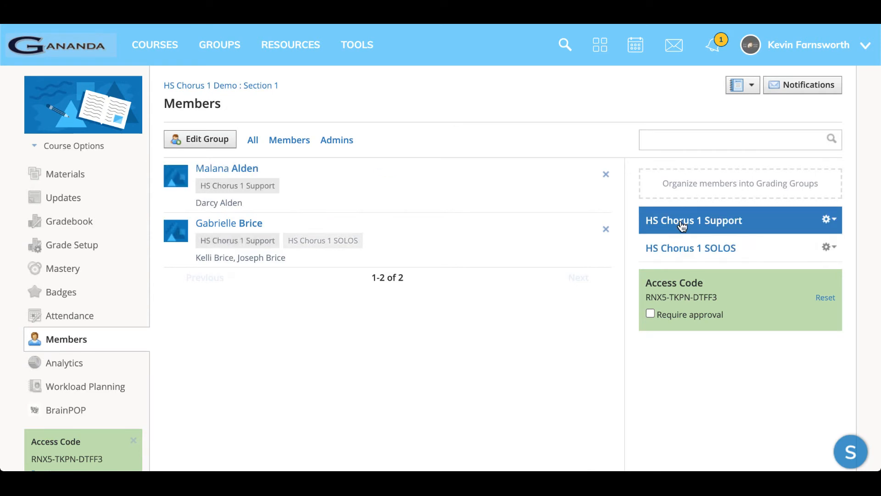
{"action": "left_click", "coordinate": [679, 250]}
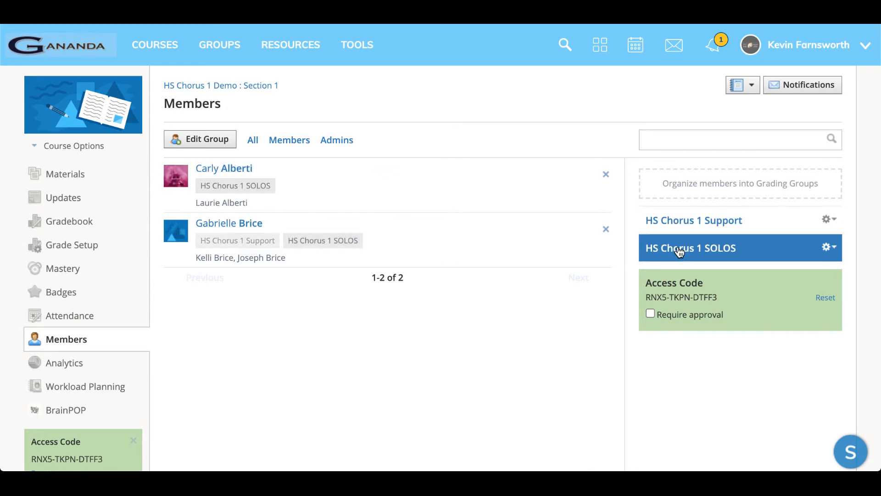
{"action": "left_click", "coordinate": [254, 139]}
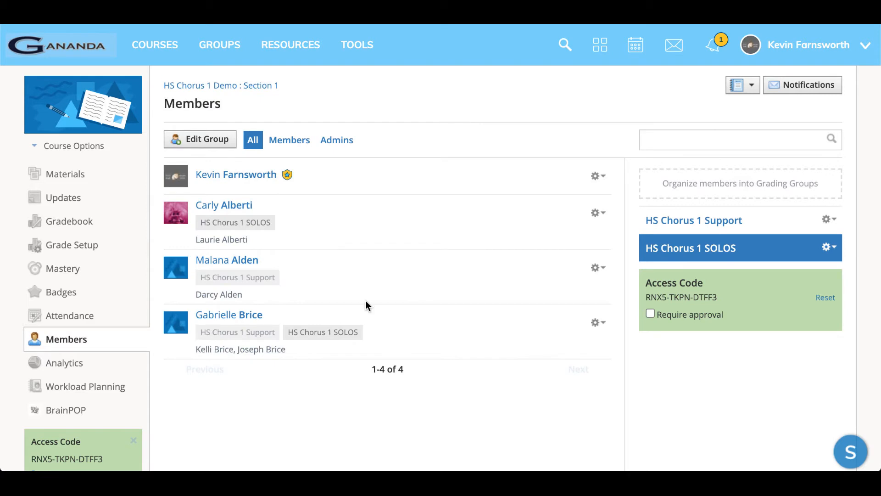
- Start a new test/quiz in the course materials named hjbbwfbjkbfk with a due date of 9/30/20
{"action": "left_click", "coordinate": [76, 182]}
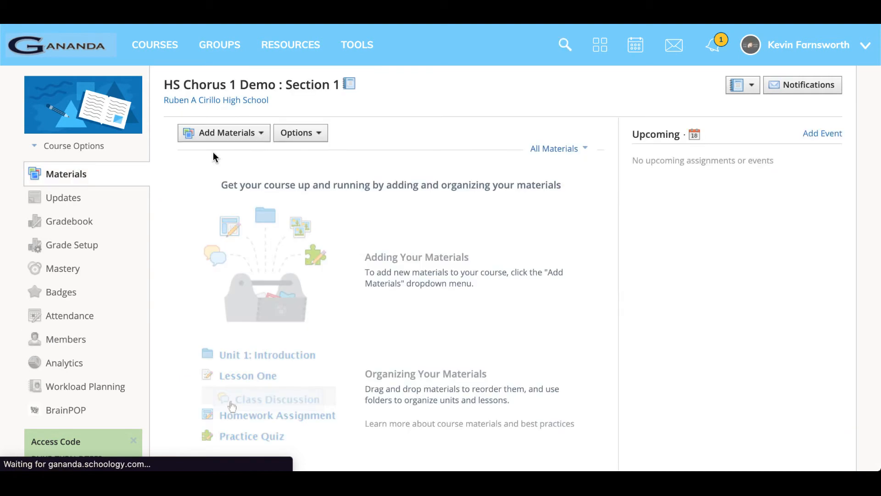
{"action": "left_click", "coordinate": [213, 137]}
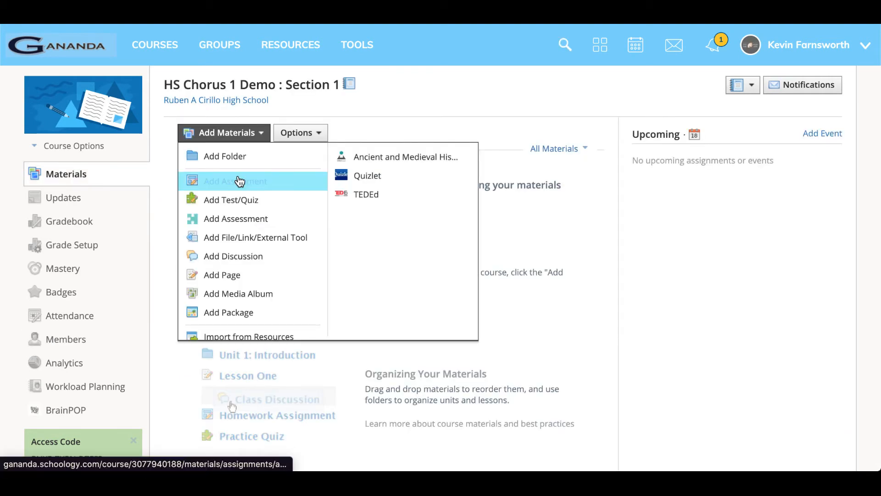
{"action": "left_click", "coordinate": [242, 204]}
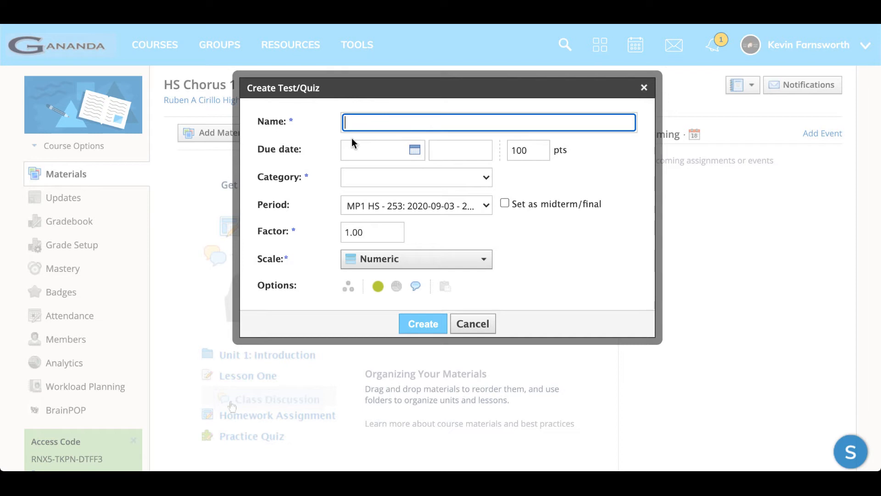
{"action": "type", "text": "hjbbwfbjkbfk"}
{"action": "left_click", "coordinate": [415, 150]}
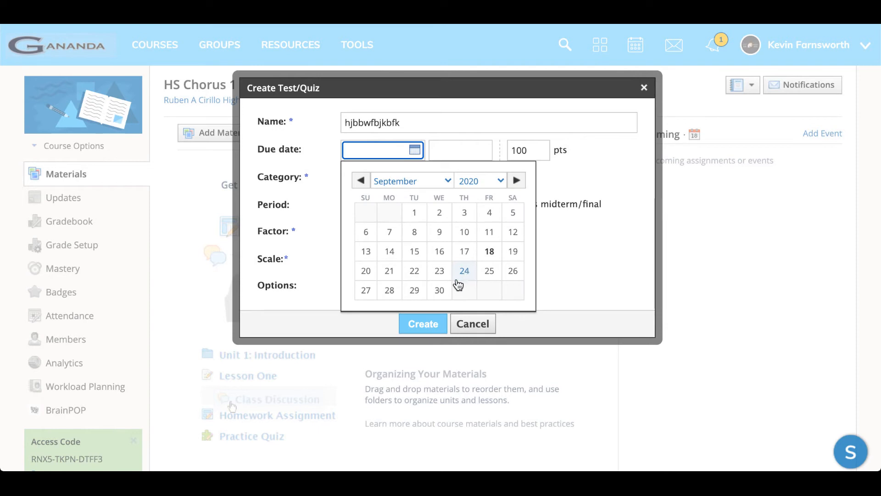
{"action": "left_click", "coordinate": [439, 290]}
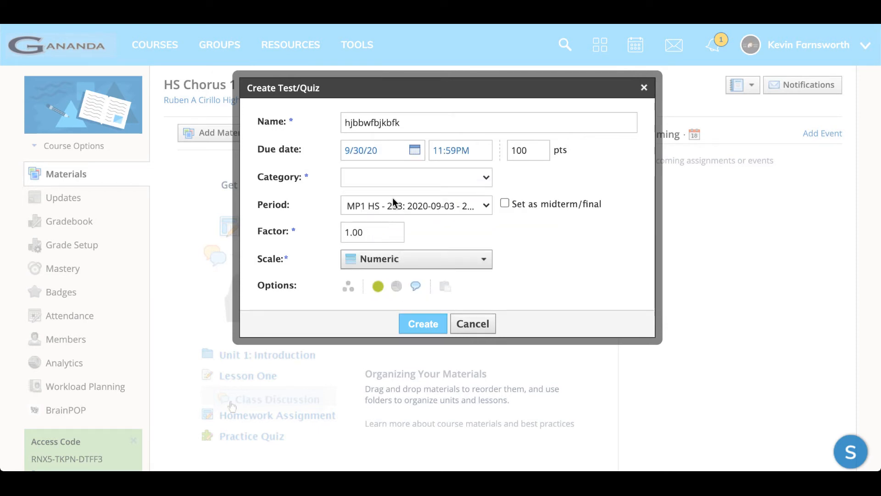
- Give the test/quiz a new grading category named SOLOS
{"action": "left_click", "coordinate": [400, 177]}
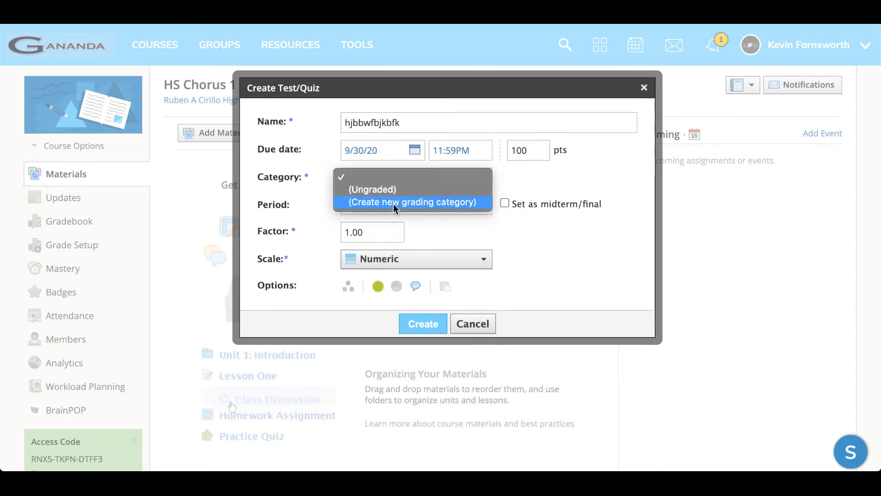
{"action": "left_click", "coordinate": [393, 204]}
{"action": "left_click", "coordinate": [385, 178]}
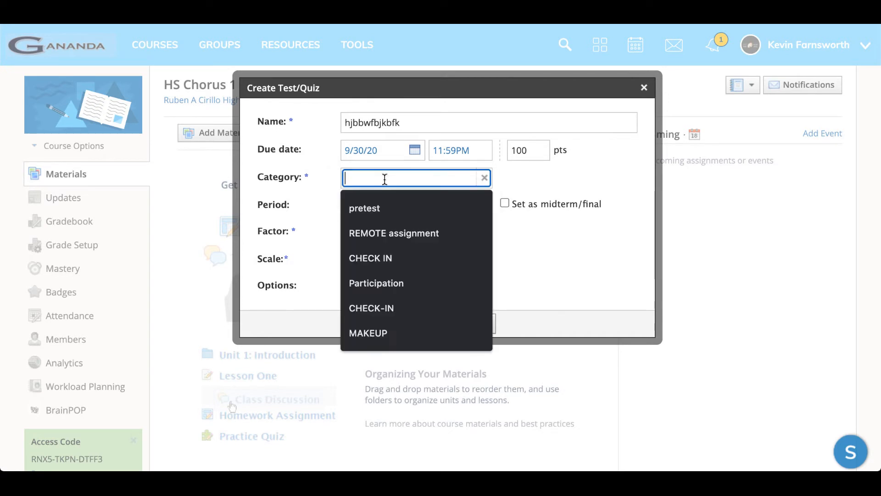
{"action": "type", "text": "SOLOS"}
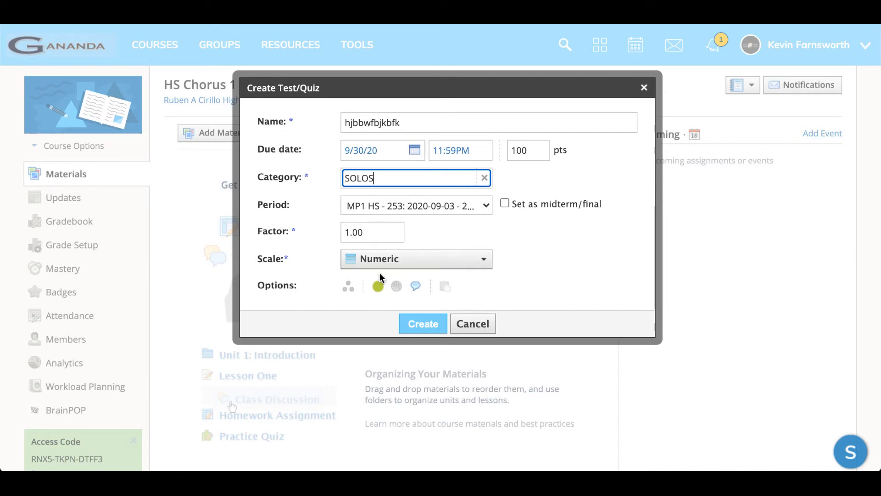
- Assign the test/quiz only to the HS Chorus 1 SOLOS grading group and create it
{"action": "left_click", "coordinate": [349, 289]}
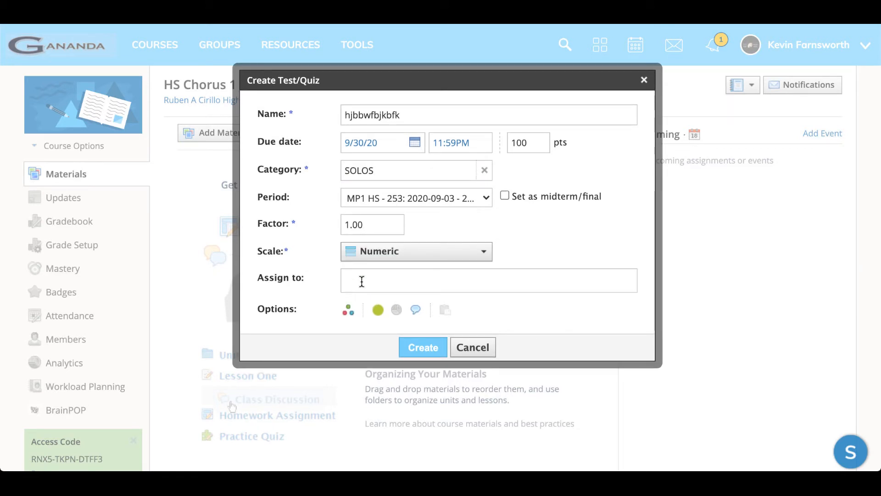
{"action": "left_click", "coordinate": [360, 280]}
{"action": "type", "text": "HS"}
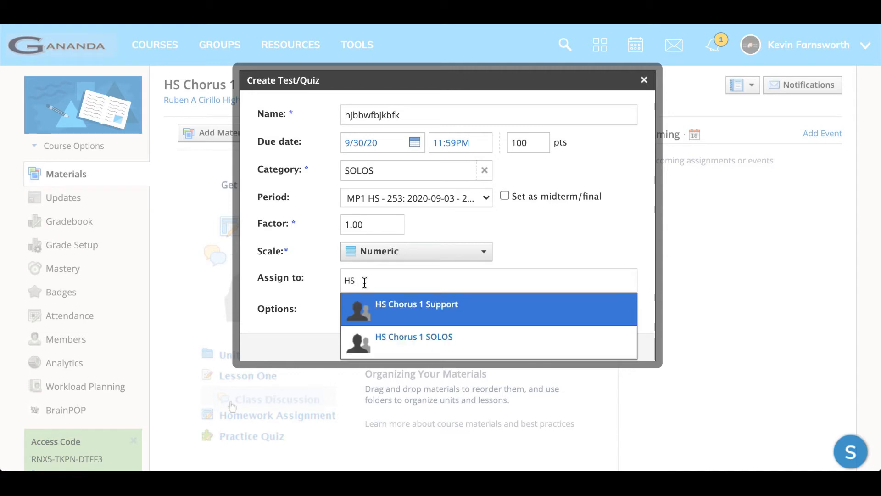
{"action": "left_click", "coordinate": [403, 341]}
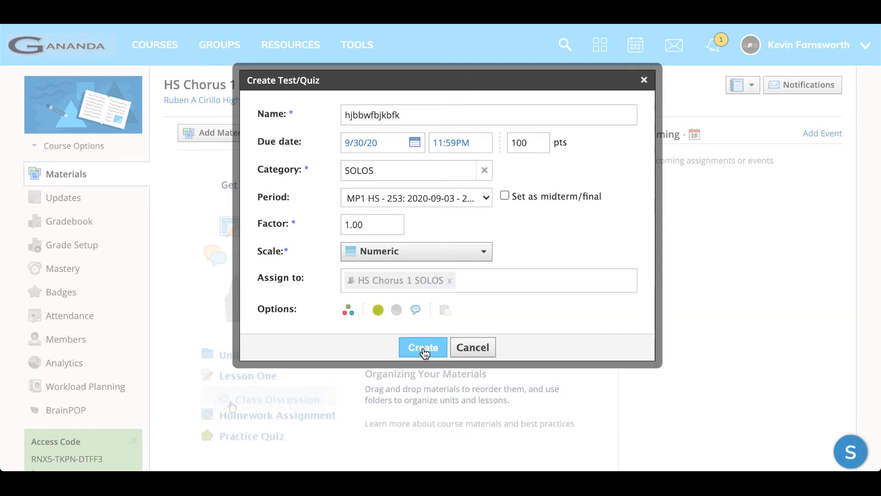
{"action": "left_click", "coordinate": [423, 347]}
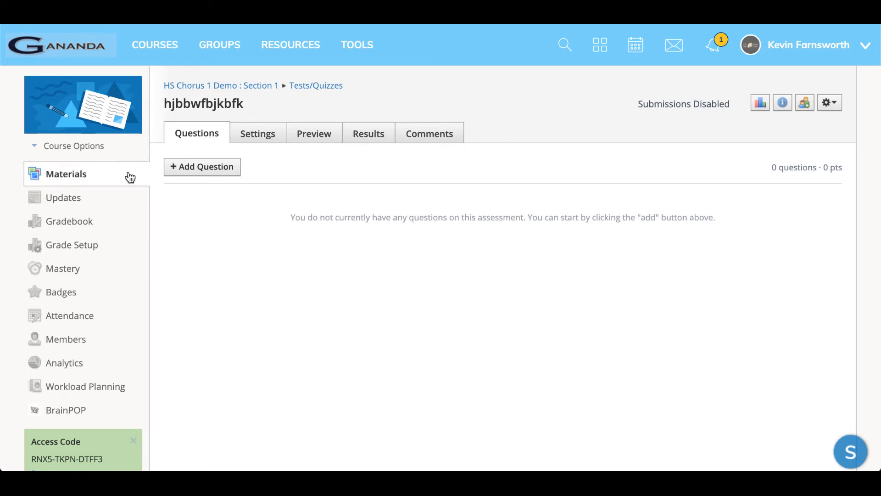
- Examine the new test's column in the course gradebook to see which students can be graded
{"action": "left_click", "coordinate": [82, 224]}
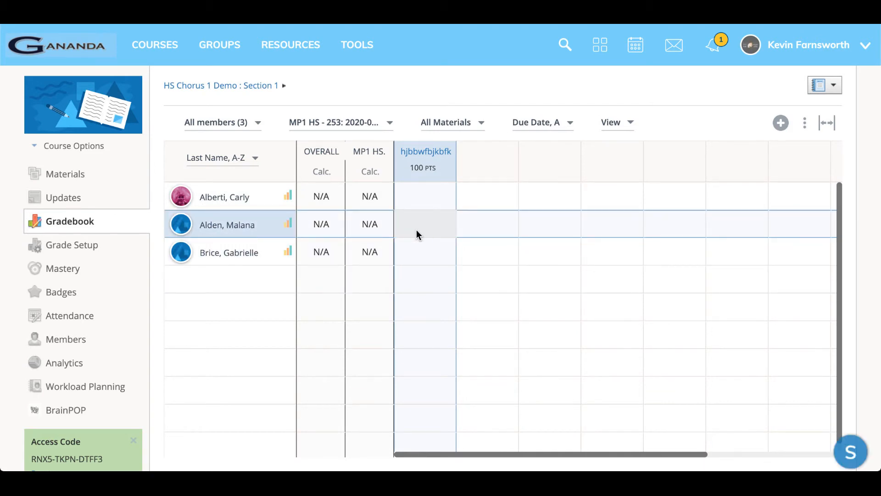
{"action": "left_click", "coordinate": [423, 255]}
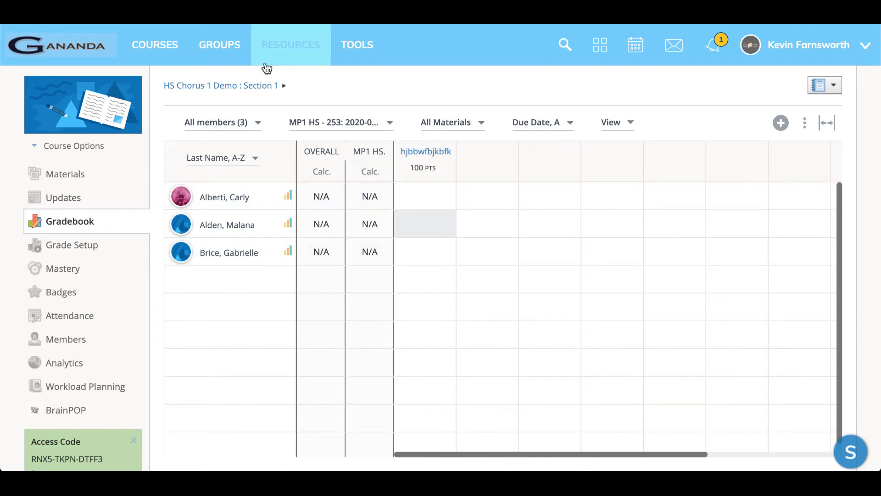
- Go to the full list of own groups and reorder it so HS Chorus 1 TUESDAY A-K comes before HS Chorus 1 MONDAY A-K
{"action": "left_click", "coordinate": [226, 50]}
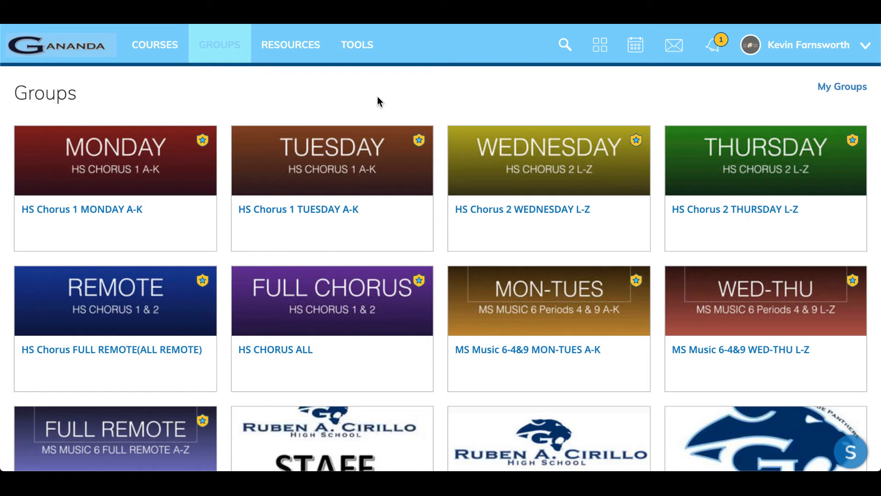
{"action": "scroll", "coordinate": [218, 196], "scroll_direction": "down", "scroll_amount": 2}
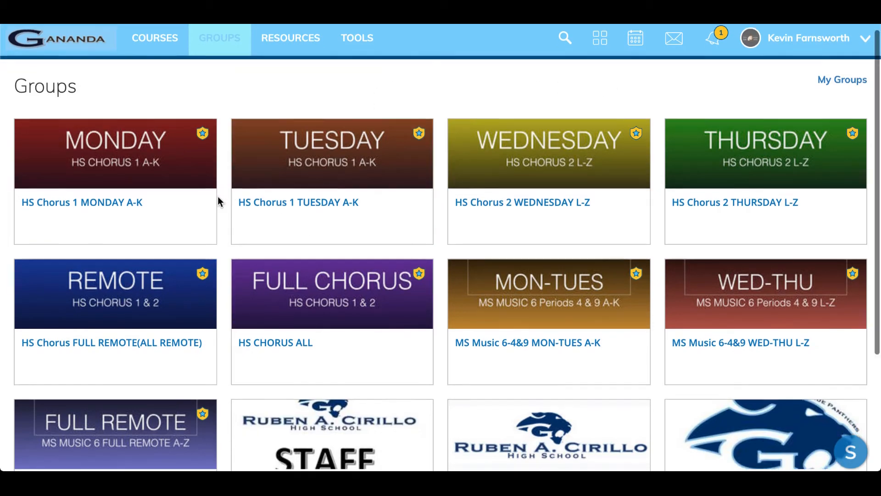
{"action": "scroll", "coordinate": [218, 197], "scroll_direction": "up", "scroll_amount": 1}
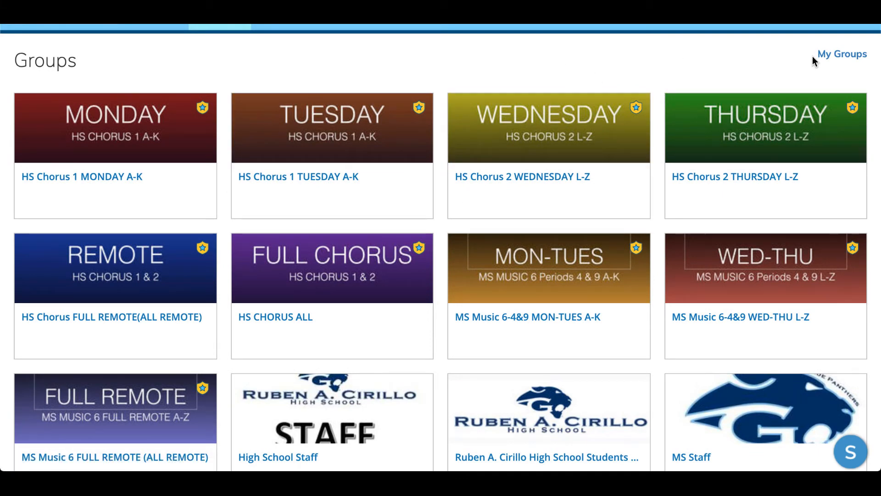
{"action": "scroll", "coordinate": [813, 56], "scroll_direction": "up", "scroll_amount": 1}
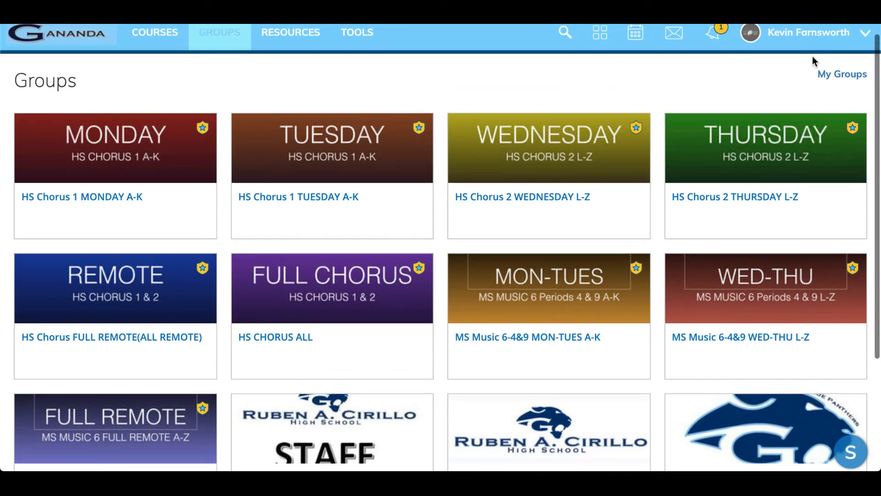
{"action": "left_click", "coordinate": [843, 74]}
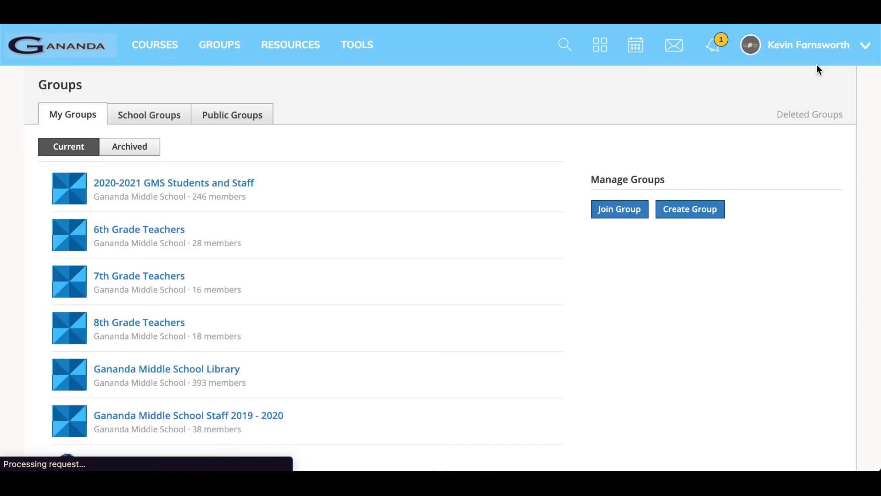
{"action": "scroll", "coordinate": [217, 182], "scroll_direction": "down", "scroll_amount": 8}
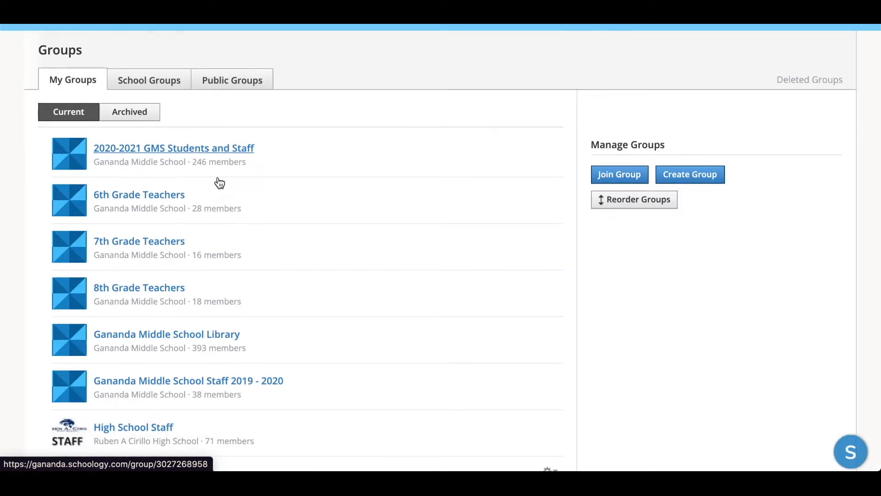
{"action": "scroll", "coordinate": [218, 177], "scroll_direction": "down", "scroll_amount": 3}
{"action": "scroll", "coordinate": [218, 177], "scroll_direction": "up", "scroll_amount": 10}
{"action": "scroll", "coordinate": [218, 177], "scroll_direction": "up", "scroll_amount": 2}
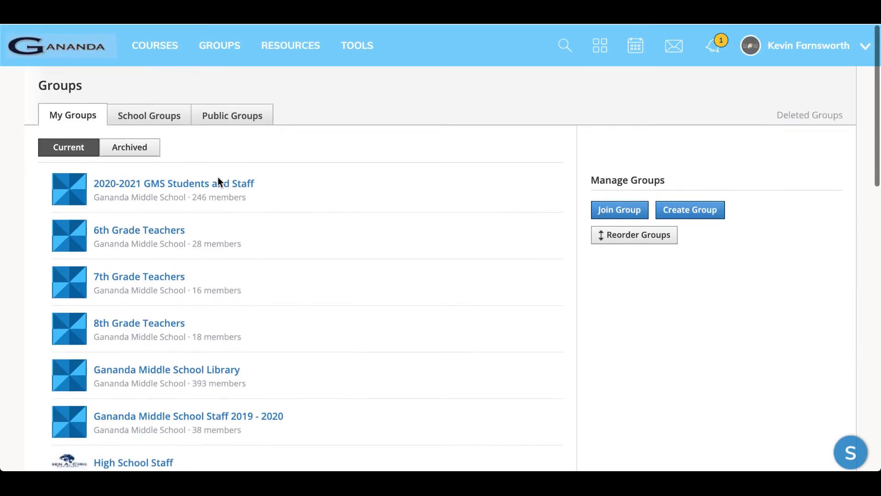
{"action": "left_click", "coordinate": [614, 235]}
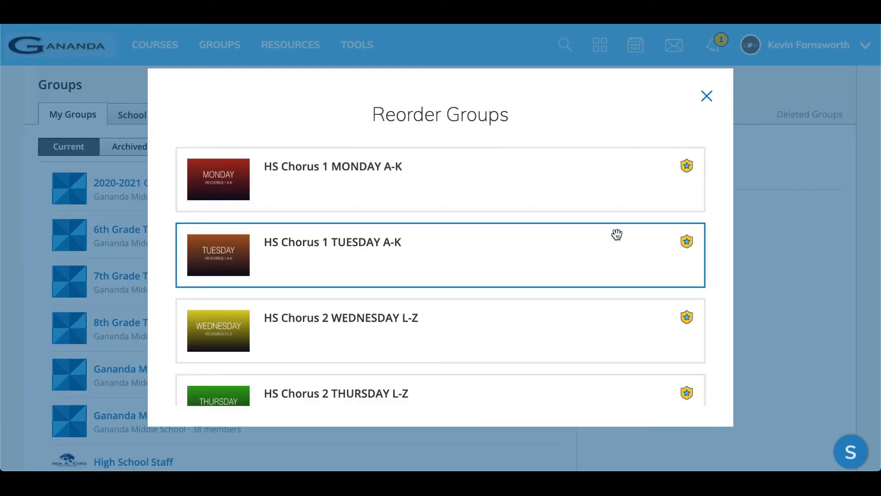
{"action": "left_click_drag", "start_coordinate": [358, 252], "coordinate": [357, 189]}
- Examine the whole reorder list, including the groups excluded from the dropdown, and check the order in the groups overview
{"action": "scroll", "coordinate": [357, 274], "scroll_direction": "down", "scroll_amount": 9}
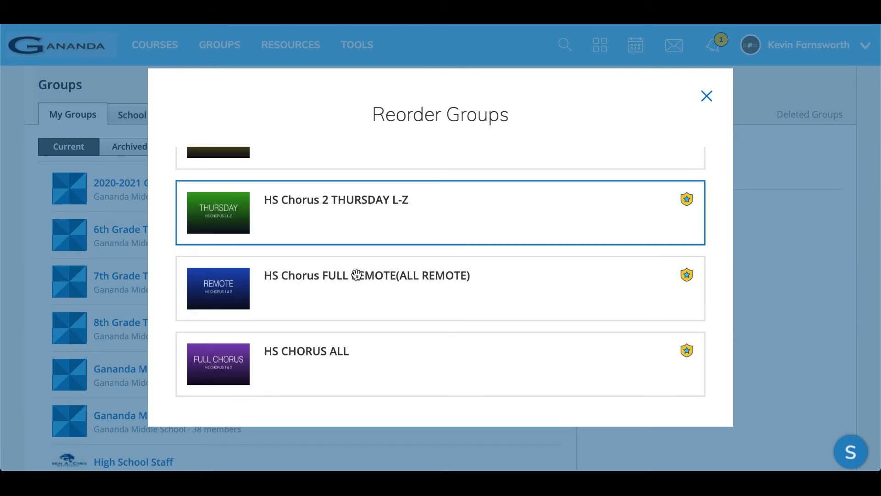
{"action": "scroll", "coordinate": [357, 274], "scroll_direction": "down", "scroll_amount": 5}
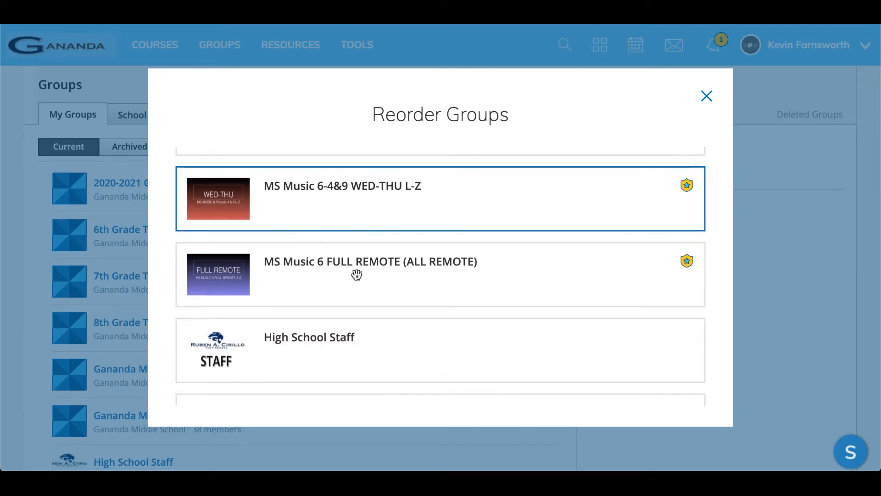
{"action": "scroll", "coordinate": [357, 274], "scroll_direction": "down", "scroll_amount": 4}
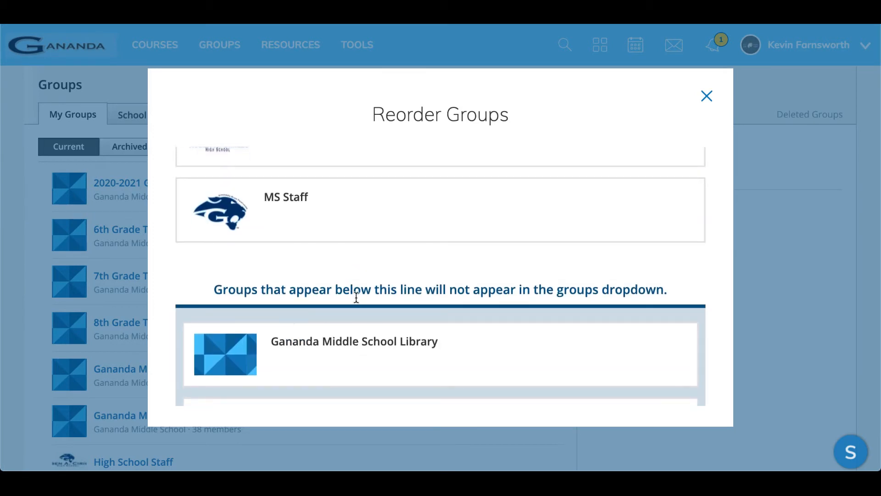
{"action": "scroll", "coordinate": [356, 298], "scroll_direction": "down", "scroll_amount": 6}
{"action": "scroll", "coordinate": [356, 303], "scroll_direction": "down", "scroll_amount": 4}
{"action": "scroll", "coordinate": [356, 302], "scroll_direction": "up", "scroll_amount": 6}
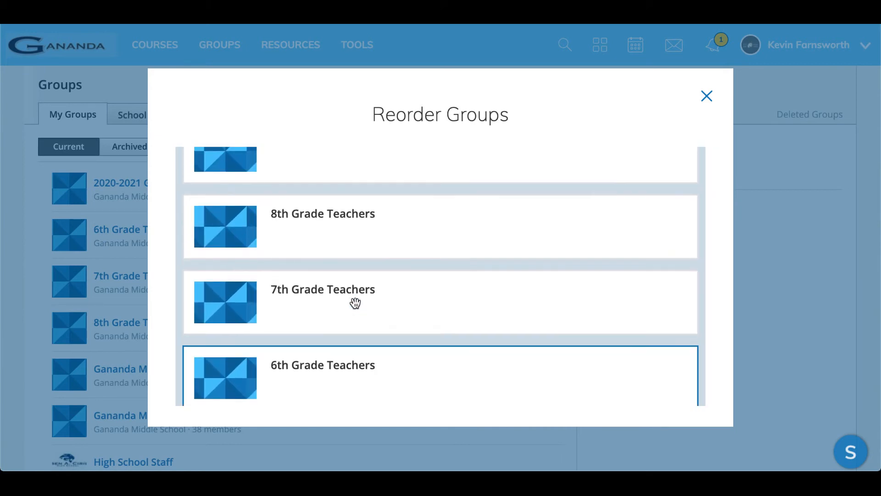
{"action": "scroll", "coordinate": [356, 302], "scroll_direction": "up", "scroll_amount": 18}
{"action": "scroll", "coordinate": [356, 302], "scroll_direction": "up", "scroll_amount": 3}
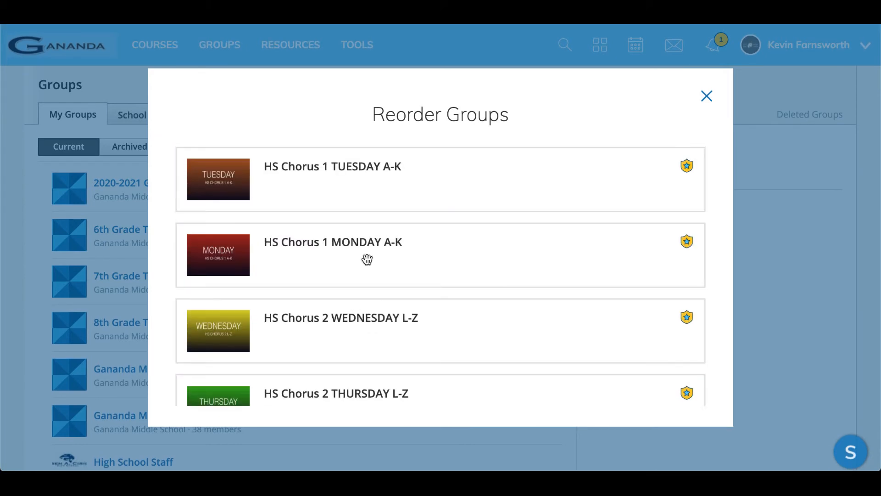
{"action": "left_click", "coordinate": [707, 97]}
{"action": "left_click", "coordinate": [227, 54]}
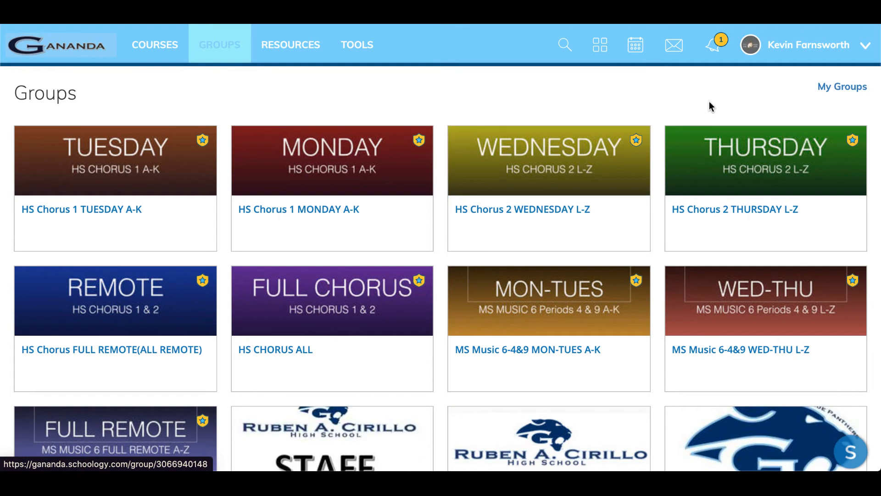
- Move HS Chorus 1 MONDAY A-K back ahead of HS Chorus 1 TUESDAY A-K and check the order in the groups overview
{"action": "left_click", "coordinate": [832, 90]}
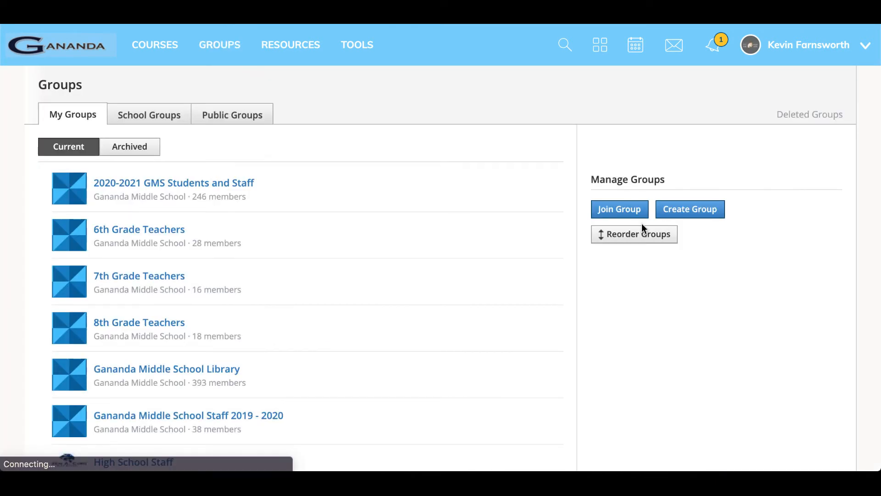
{"action": "left_click", "coordinate": [634, 235]}
{"action": "left_click_drag", "start_coordinate": [354, 239], "coordinate": [363, 168]}
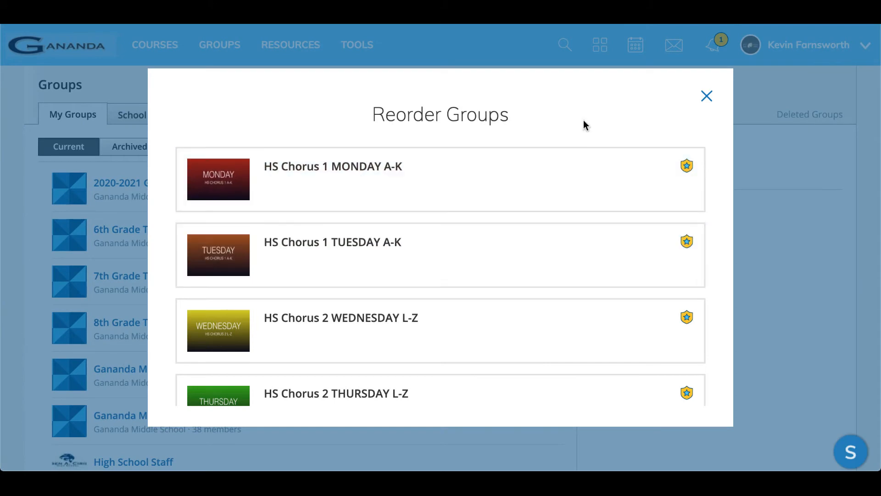
{"action": "left_click", "coordinate": [707, 96]}
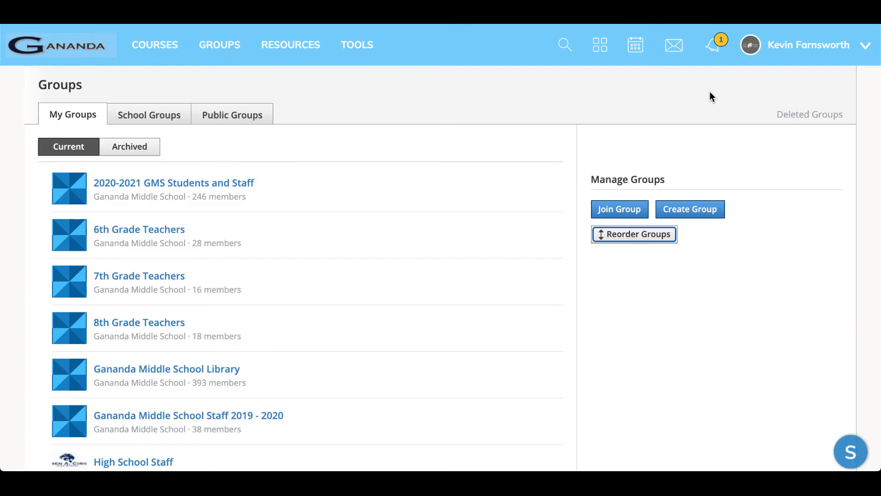
{"action": "left_click", "coordinate": [228, 51]}
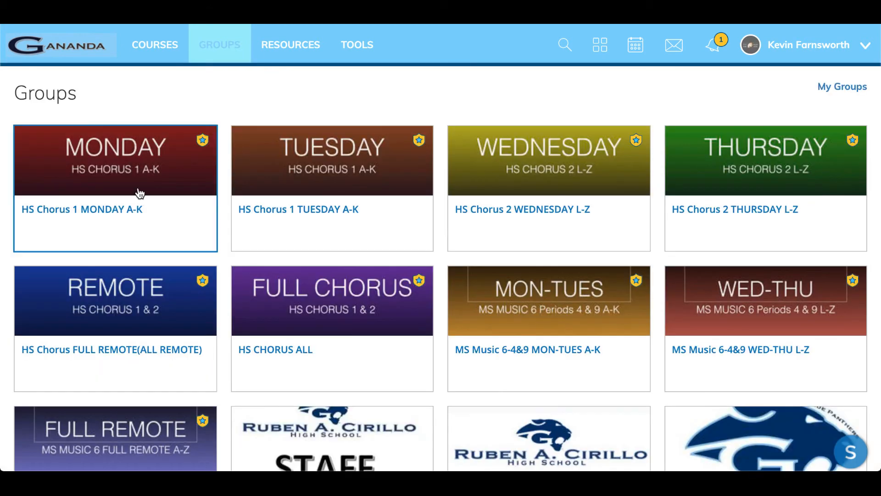
- Open the HS Chorus 1 MONDAY A-K group and view its profile picture options, leaving the picture unchanged
{"action": "left_click", "coordinate": [170, 147]}
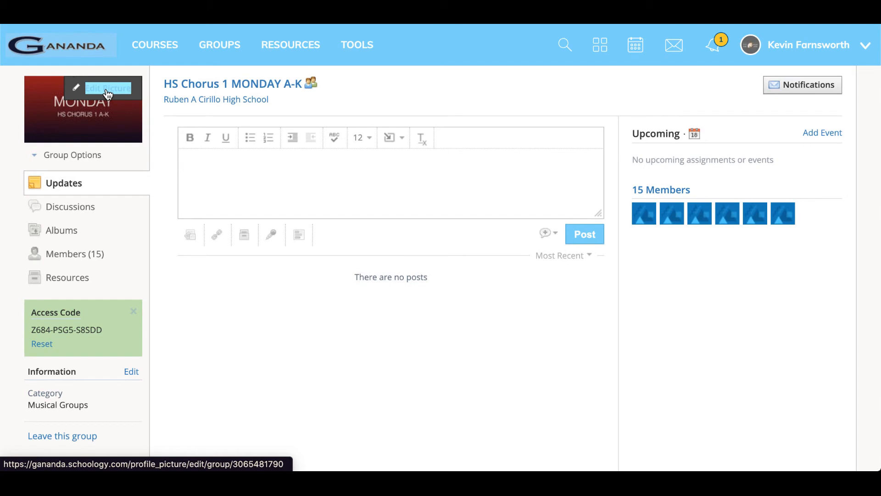
{"action": "left_click", "coordinate": [107, 90]}
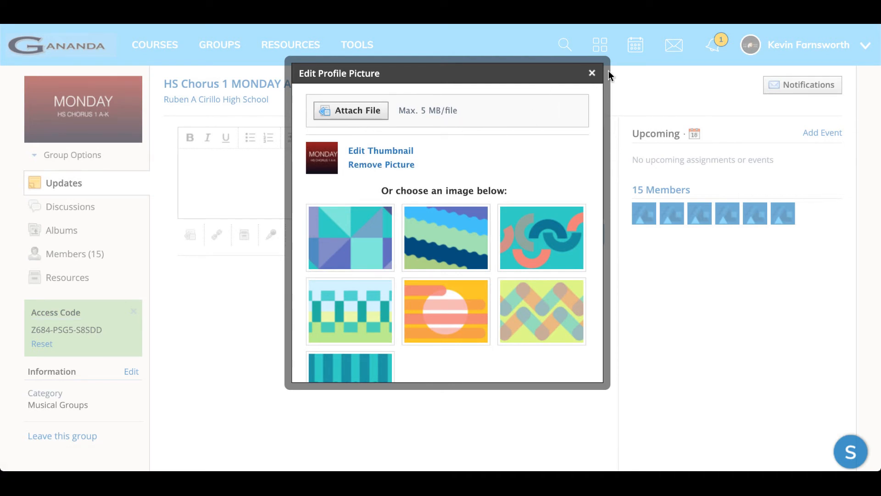
{"action": "left_click", "coordinate": [592, 73]}
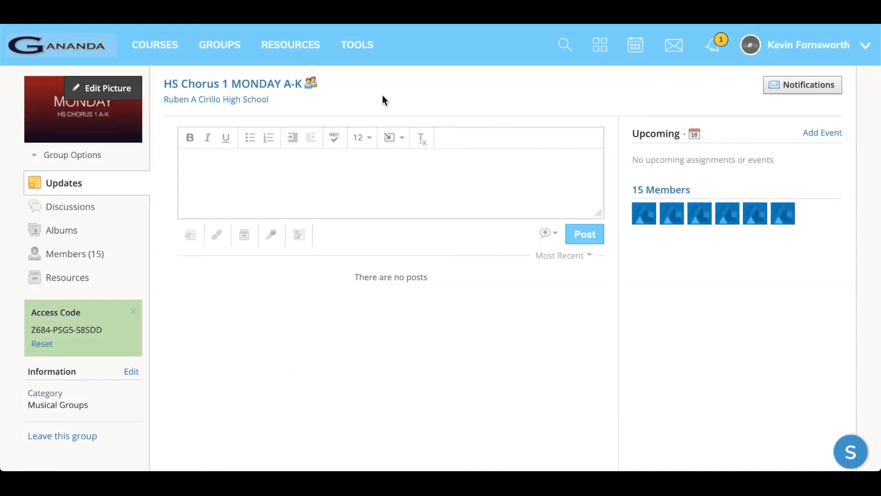
- Look over the group tiles in the groups overview and open the full list of own groups
{"action": "left_click", "coordinate": [223, 48]}
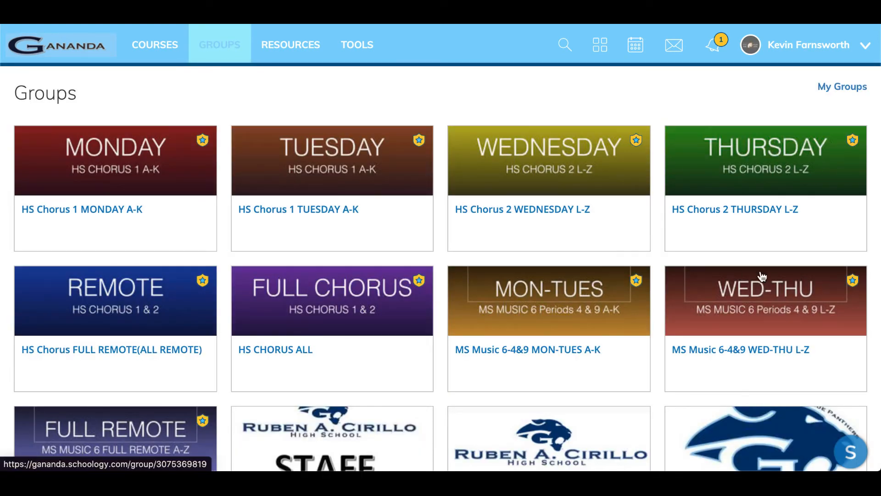
{"action": "scroll", "coordinate": [510, 263], "scroll_direction": "down", "scroll_amount": 3}
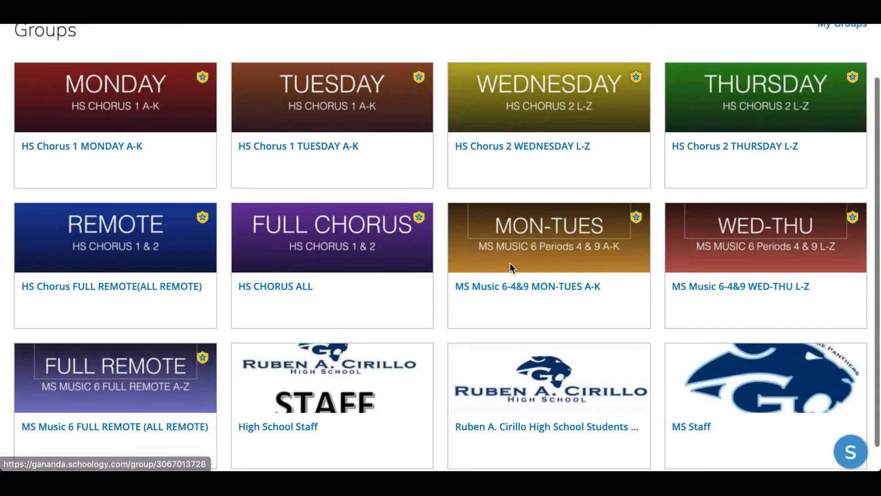
{"action": "scroll", "coordinate": [510, 267], "scroll_direction": "up", "scroll_amount": 3}
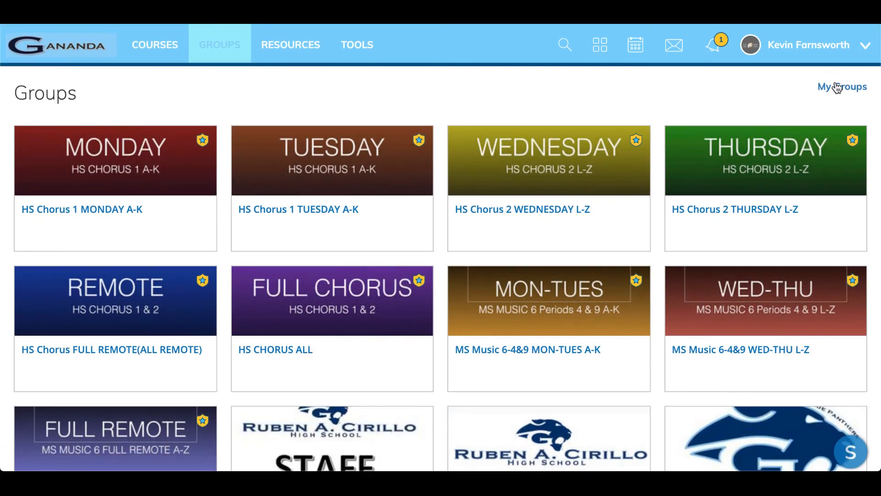
{"action": "left_click", "coordinate": [842, 90]}
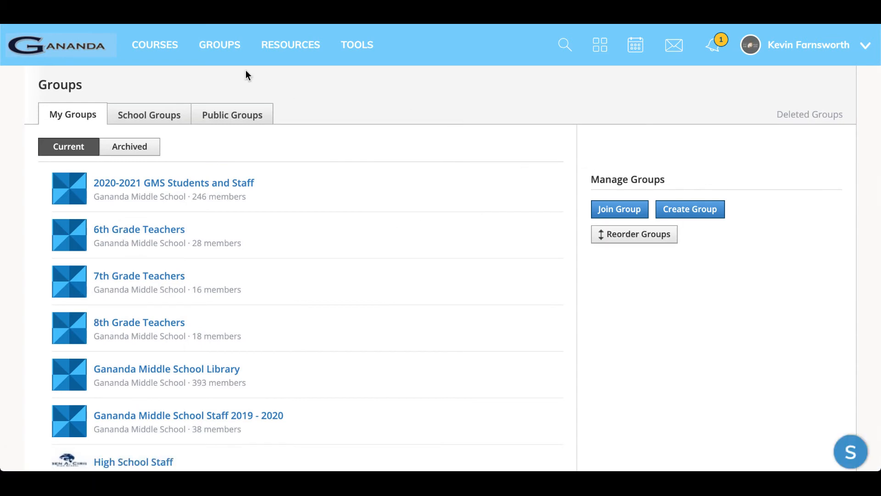
- Return to the groups overview, start a new group from the list of own groups, and name it HS Chorus 1 SOLO
{"action": "left_click", "coordinate": [222, 50]}
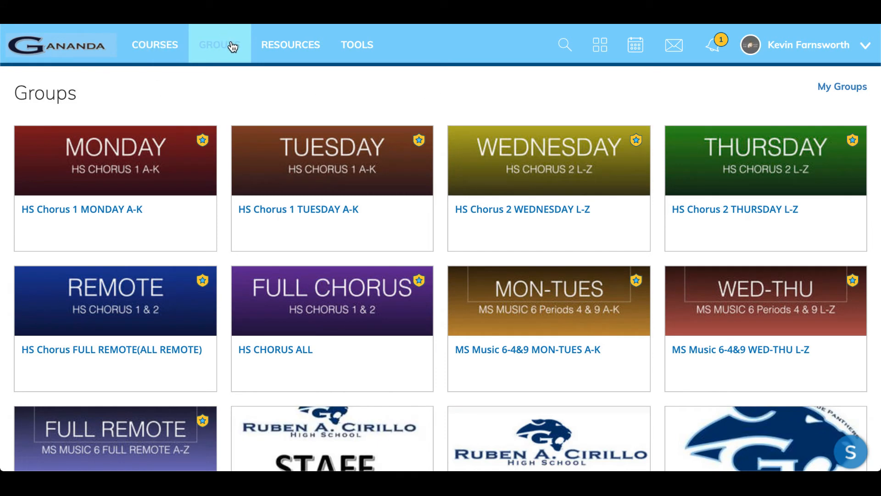
{"action": "left_click", "coordinate": [835, 92]}
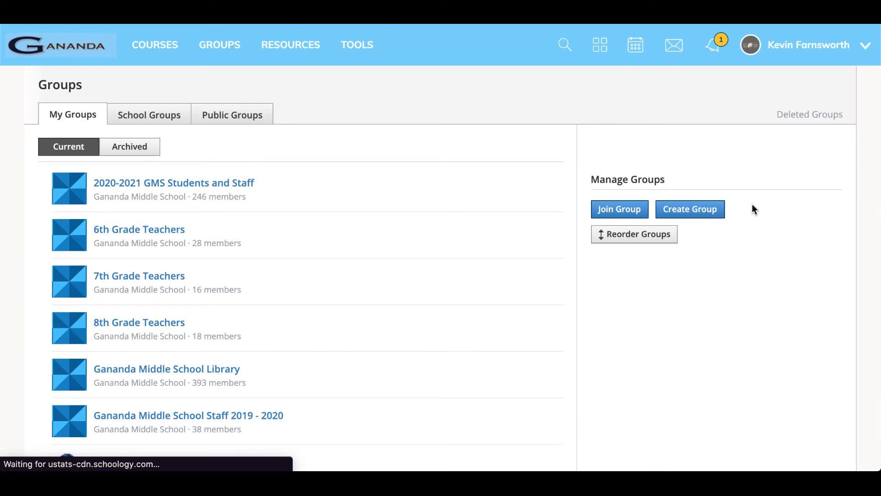
{"action": "left_click", "coordinate": [693, 216]}
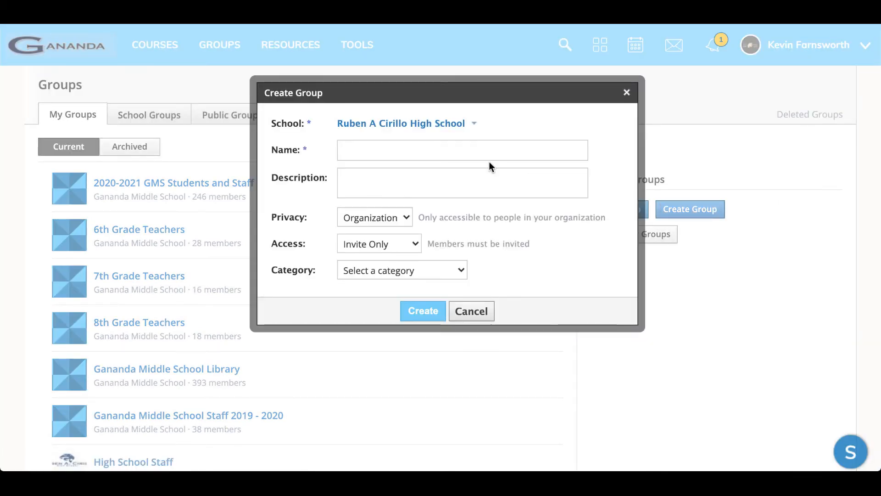
{"action": "left_click", "coordinate": [388, 150]}
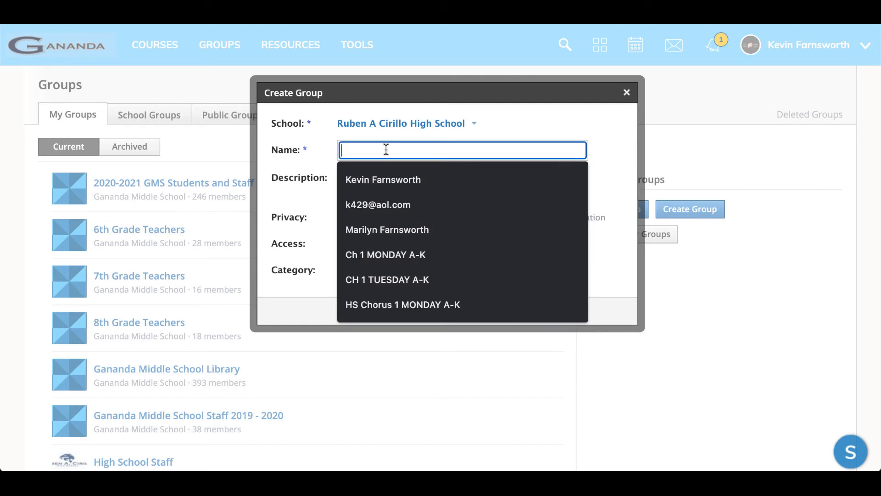
{"action": "type", "text": "HS"}
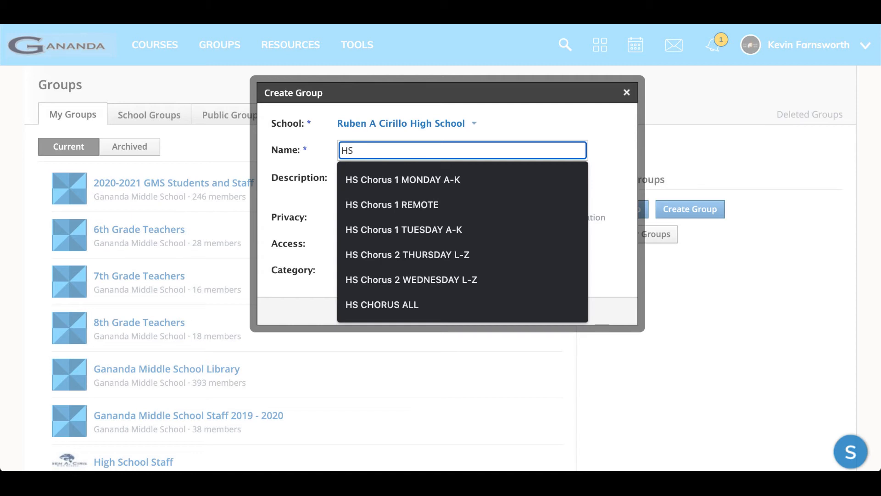
{"action": "type", "text": "Chorus"}
{"action": "type", "text": "1"}
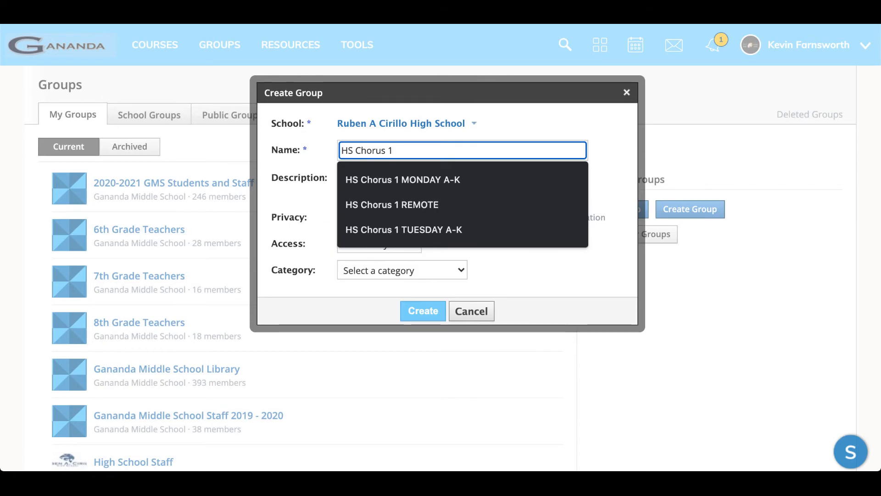
{"action": "type", "text": " SOLOS"}
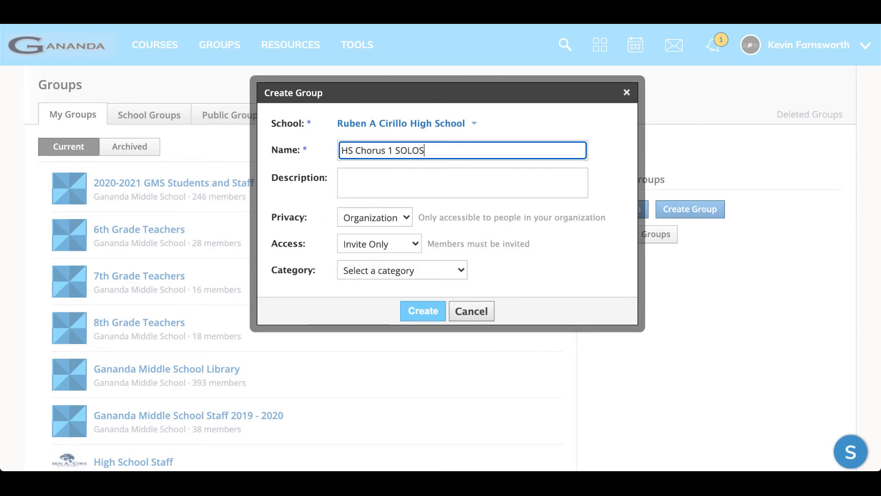
{"action": "key", "text": "BackSpace"}
- Compare the privacy options for the new group and set its privacy to Group
{"action": "left_click", "coordinate": [361, 218]}
{"action": "left_click", "coordinate": [363, 241]}
{"action": "left_click", "coordinate": [367, 218]}
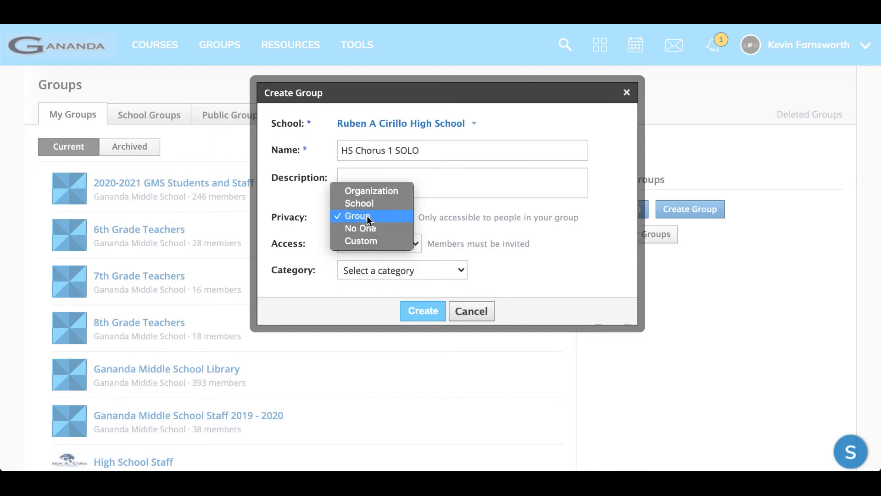
{"action": "left_click", "coordinate": [371, 192]}
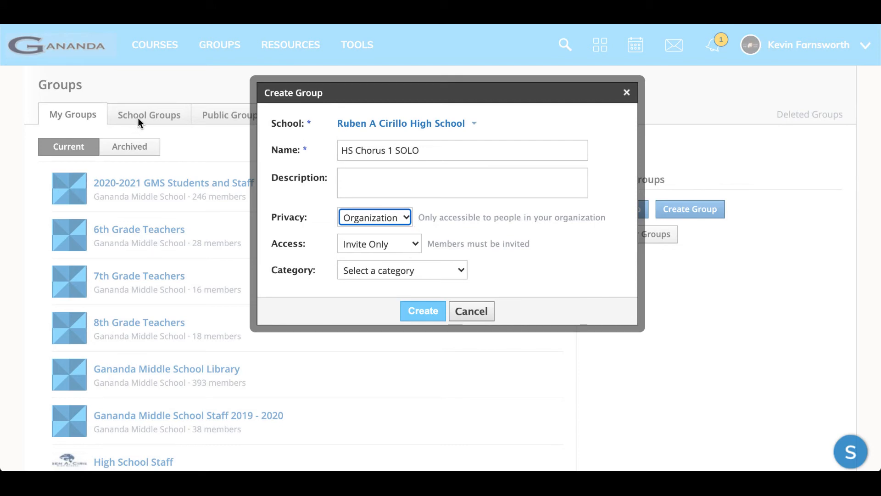
{"action": "left_click", "coordinate": [388, 217]}
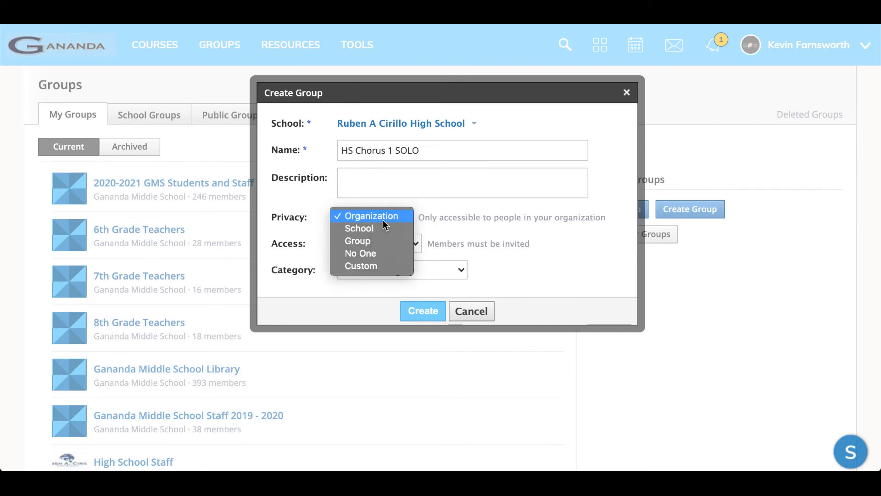
{"action": "left_click", "coordinate": [380, 243]}
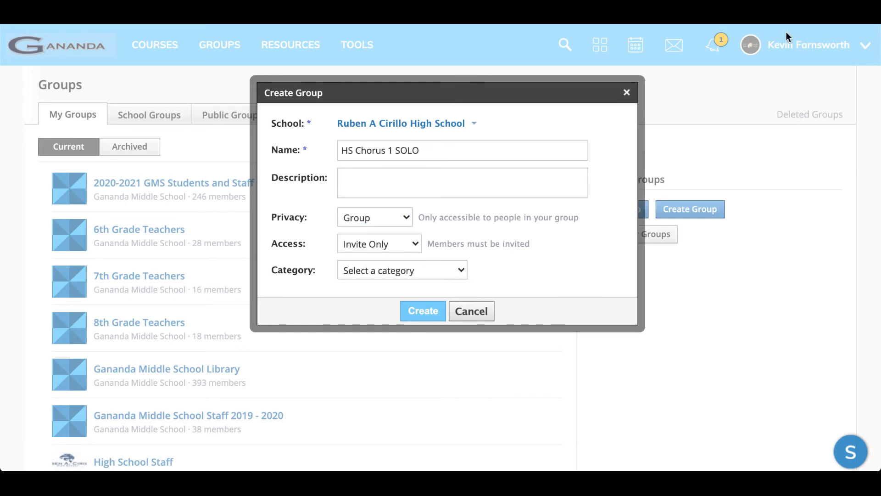
- Check the category choices, leave the category unselected, and create the HS Chorus 1 SOLO group
{"action": "left_click", "coordinate": [430, 270]}
{"action": "left_click", "coordinate": [430, 270]}
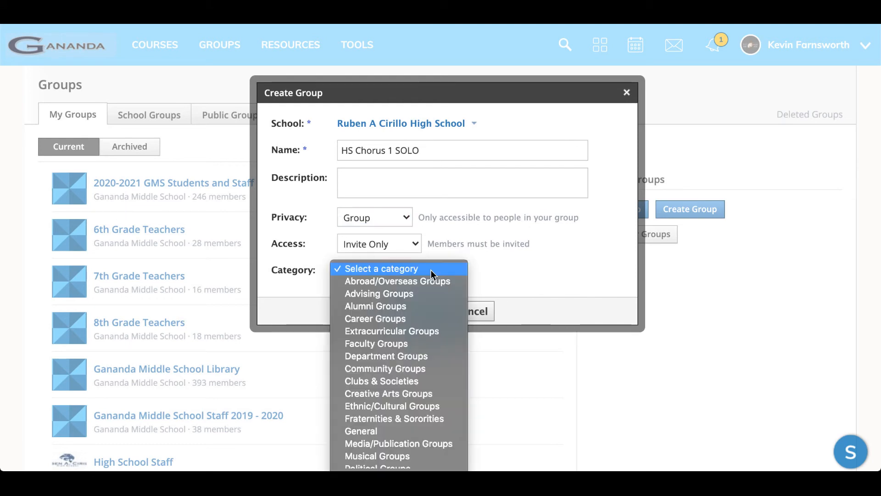
{"action": "left_click", "coordinate": [515, 277]}
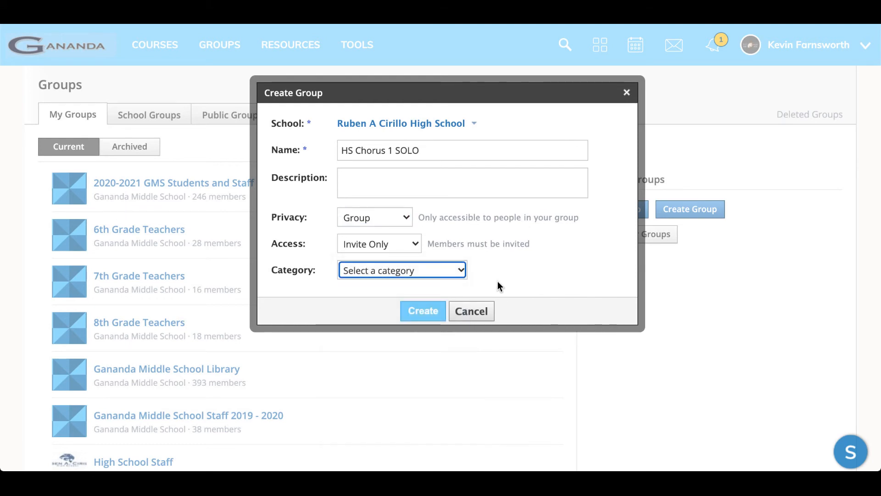
{"action": "left_click", "coordinate": [421, 314]}
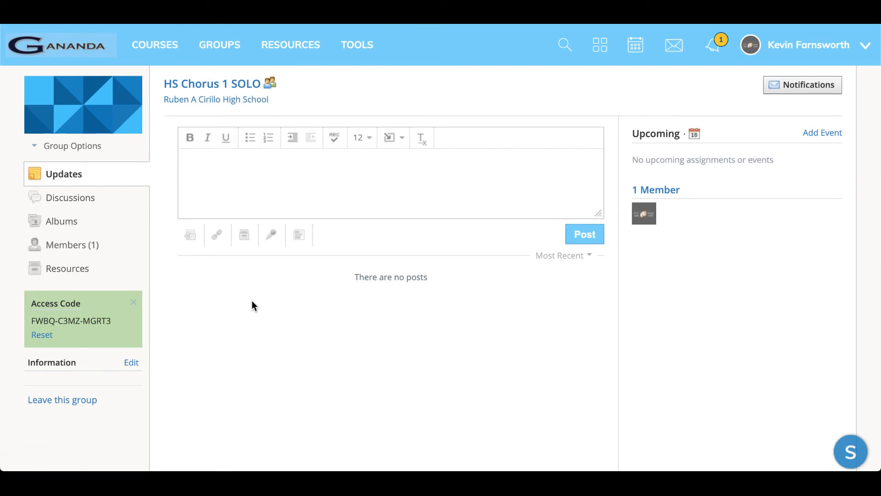
- Start adding members to HS Chorus 1 SOLO and browse the list of people and the available schools
{"action": "left_click", "coordinate": [81, 252]}
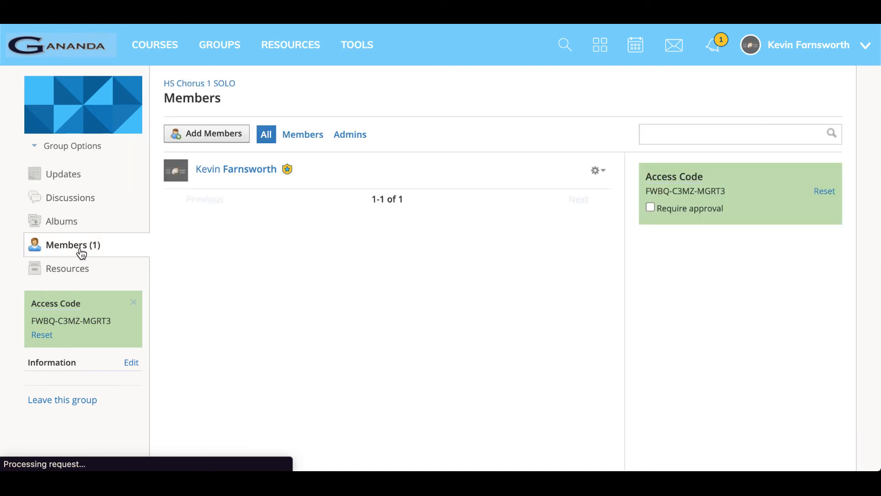
{"action": "left_click", "coordinate": [223, 139]}
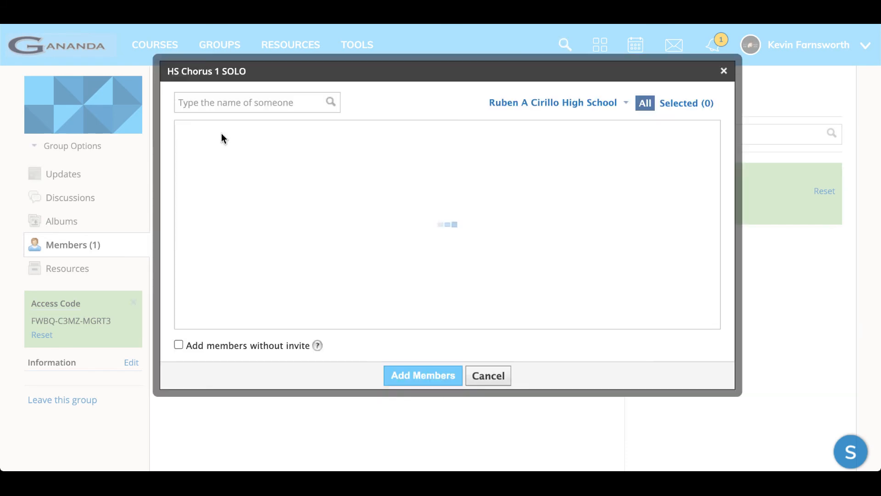
{"action": "scroll", "coordinate": [410, 172], "scroll_direction": "down", "scroll_amount": 1}
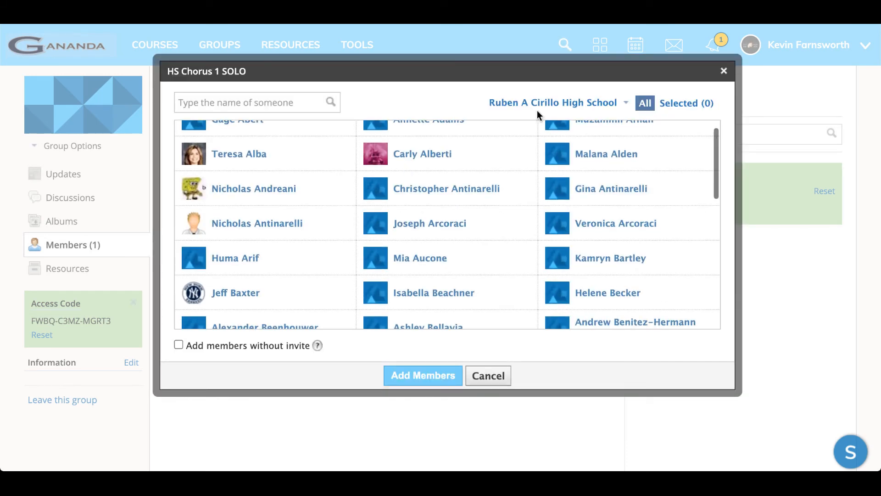
{"action": "left_click", "coordinate": [563, 102]}
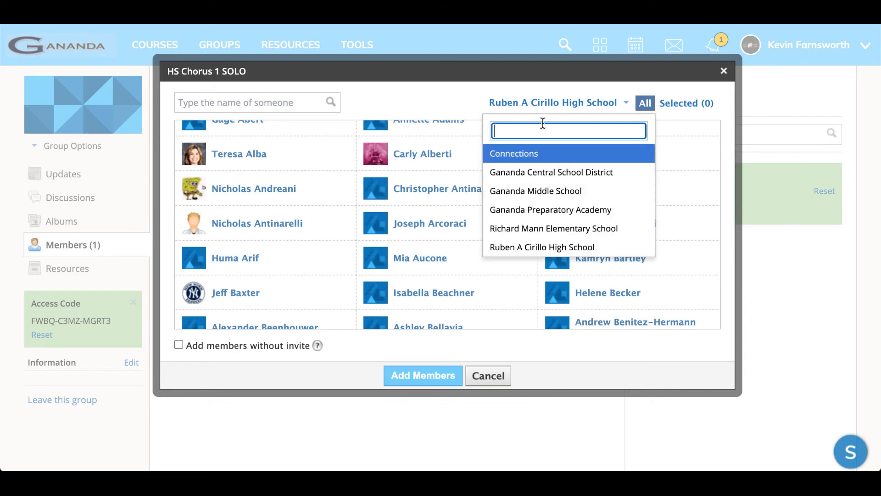
{"action": "left_click", "coordinate": [381, 104]}
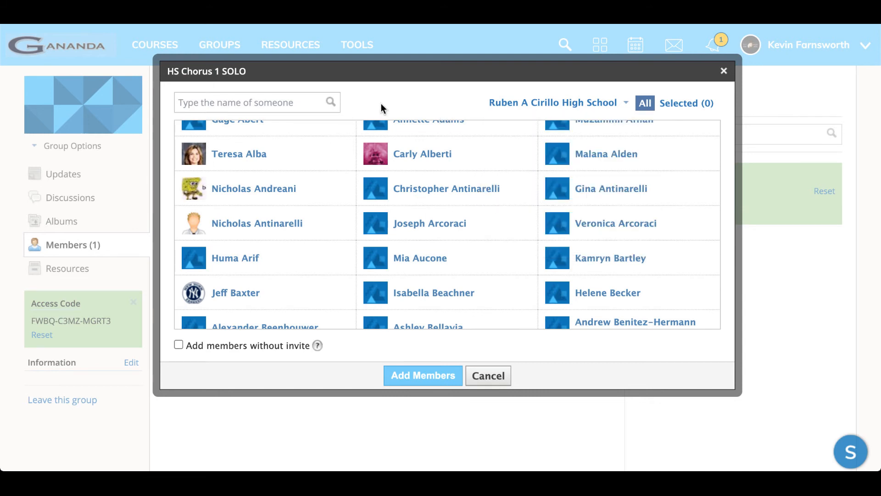
{"action": "scroll", "coordinate": [309, 172], "scroll_direction": "up", "scroll_amount": 1}
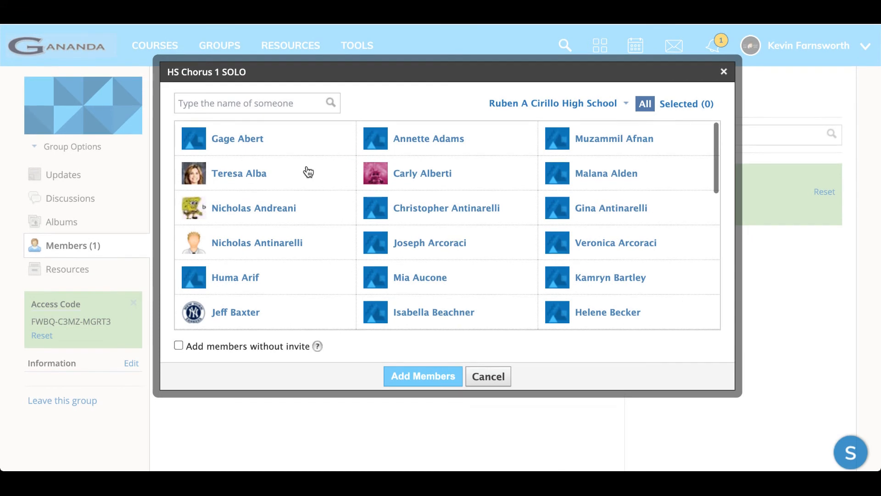
- Search for a staff member by part of the surname, select that person, and clear the search
{"action": "left_click", "coordinate": [196, 100]}
{"action": "type", "text": "str"}
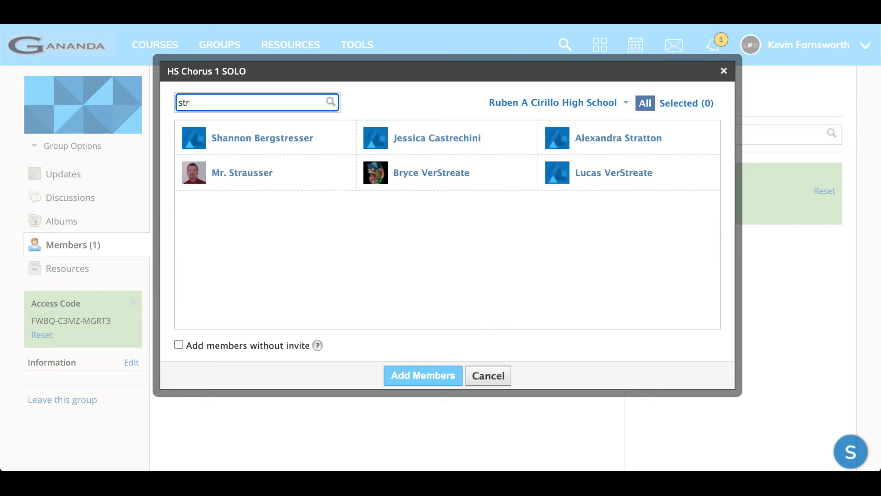
{"action": "left_click", "coordinate": [256, 176]}
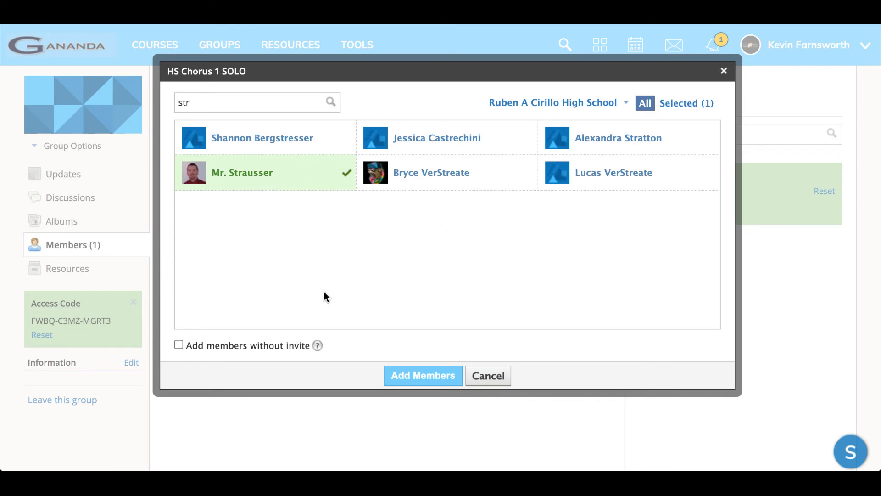
{"action": "double_click", "coordinate": [182, 102]}
{"action": "key", "text": "BackSpace"}
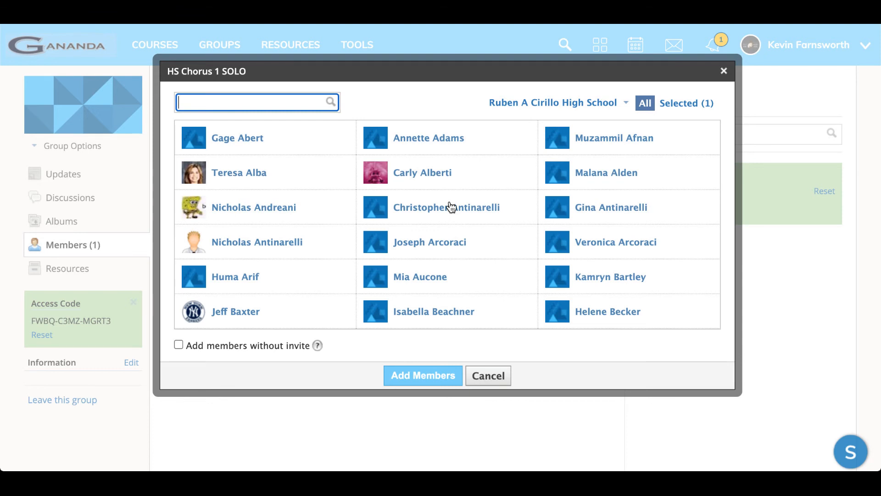
- Select three more people from the Ruben A Cirillo High School list and invite everyone selected to the group
{"action": "left_click", "coordinate": [462, 178]}
{"action": "left_click", "coordinate": [635, 174]}
{"action": "scroll", "coordinate": [427, 240], "scroll_direction": "down", "scroll_amount": 5}
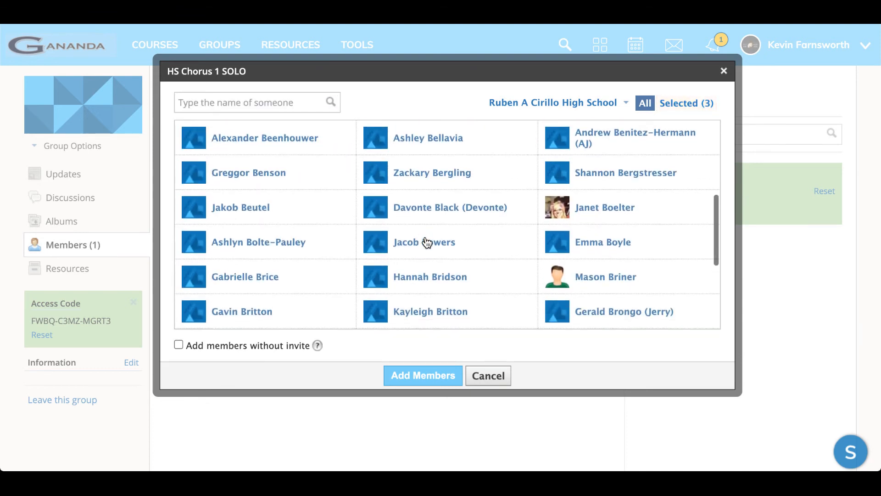
{"action": "left_click", "coordinate": [263, 272]}
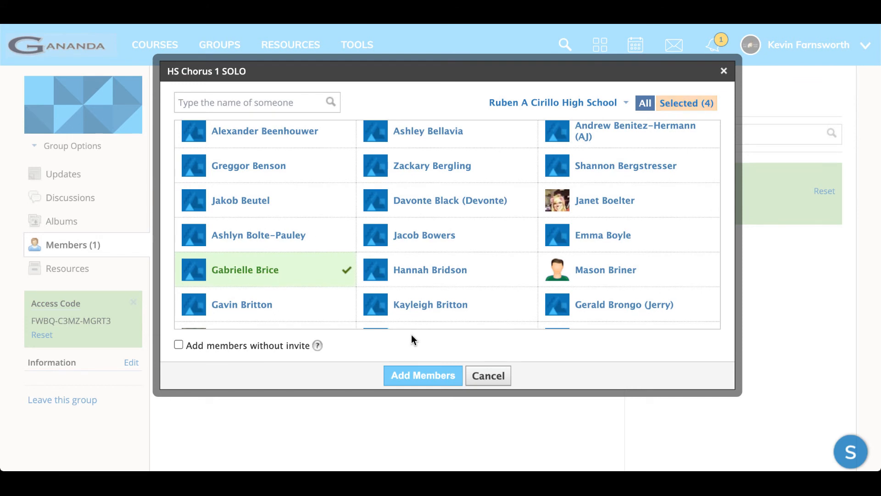
{"action": "left_click", "coordinate": [417, 376]}
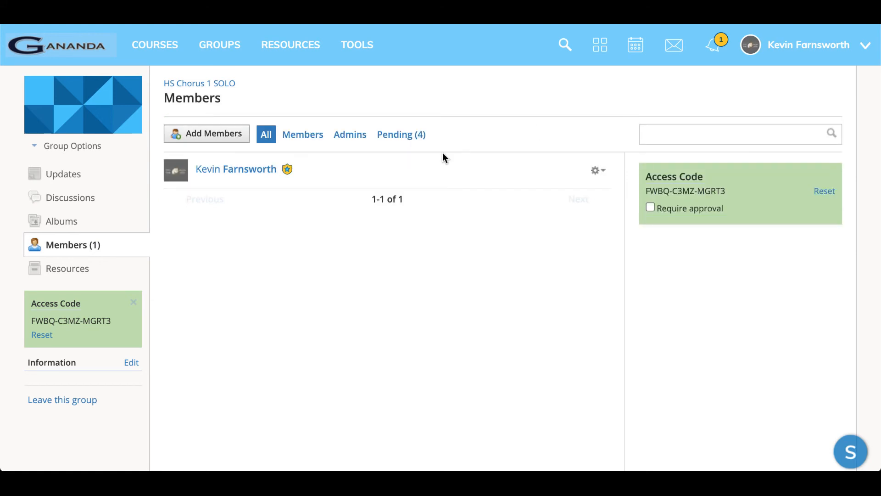
- Show the group's pending members and withdraw the invitation of the first person listed
{"action": "left_click", "coordinate": [405, 138]}
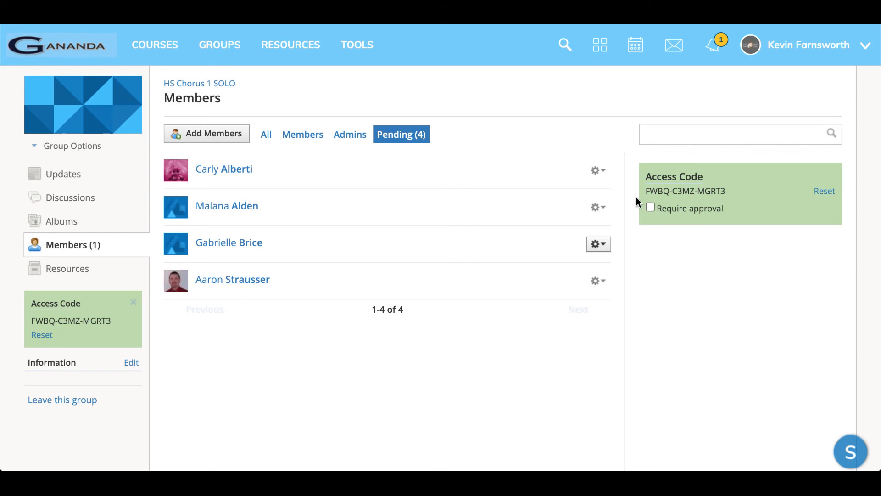
{"action": "left_click", "coordinate": [611, 173]}
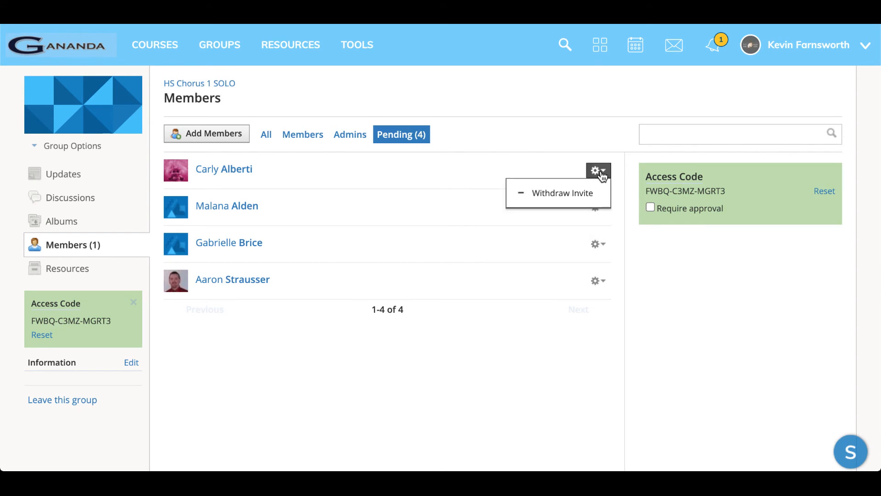
{"action": "left_click", "coordinate": [583, 202]}
{"action": "left_click", "coordinate": [420, 195]}
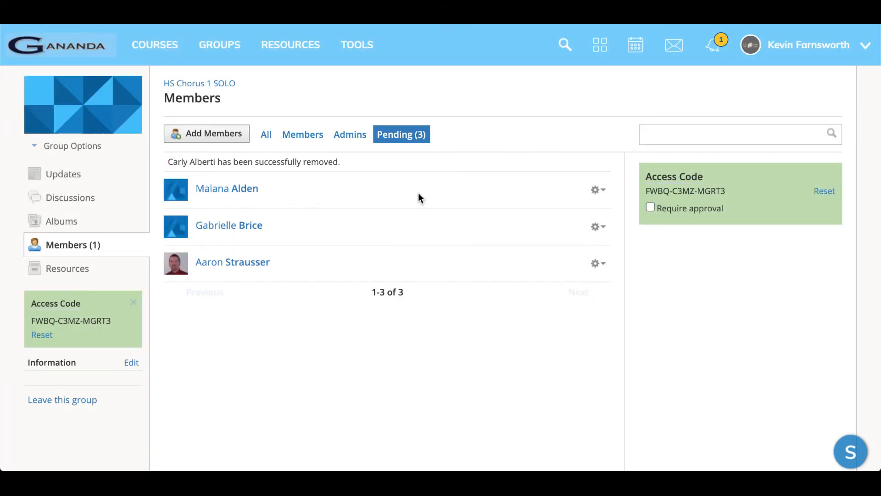
- Withdraw the invitations of the three remaining pending members of HS Chorus 1 SOLO, confirming each removal
{"action": "left_click", "coordinate": [597, 192]}
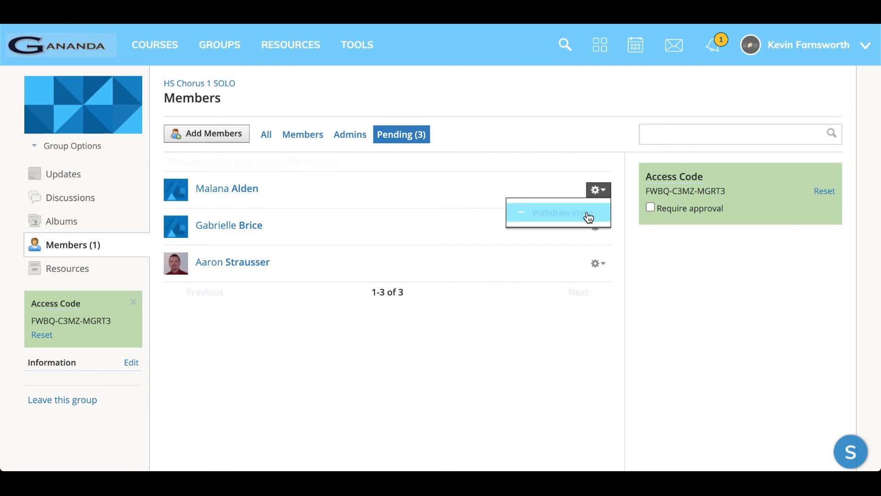
{"action": "left_click", "coordinate": [585, 213]}
{"action": "left_click", "coordinate": [422, 195]}
{"action": "left_click", "coordinate": [597, 190]}
{"action": "left_click", "coordinate": [581, 211]}
{"action": "left_click", "coordinate": [422, 196]}
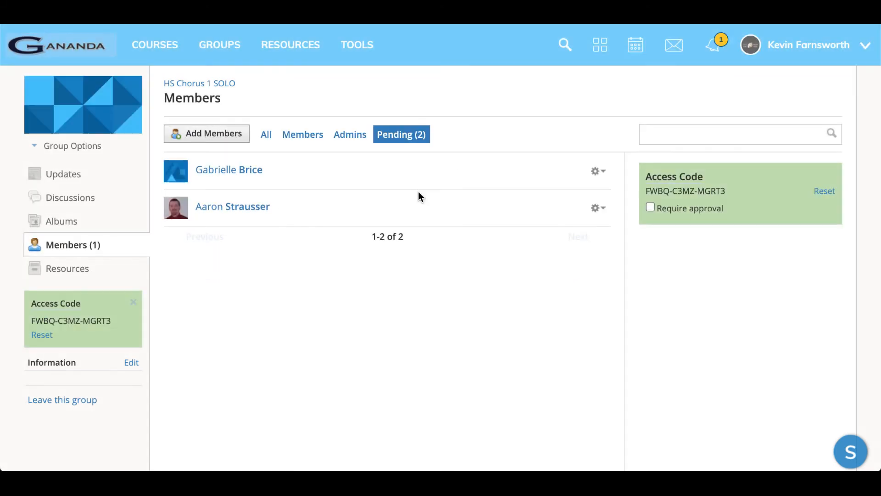
{"action": "left_click", "coordinate": [597, 190]}
{"action": "left_click", "coordinate": [586, 216]}
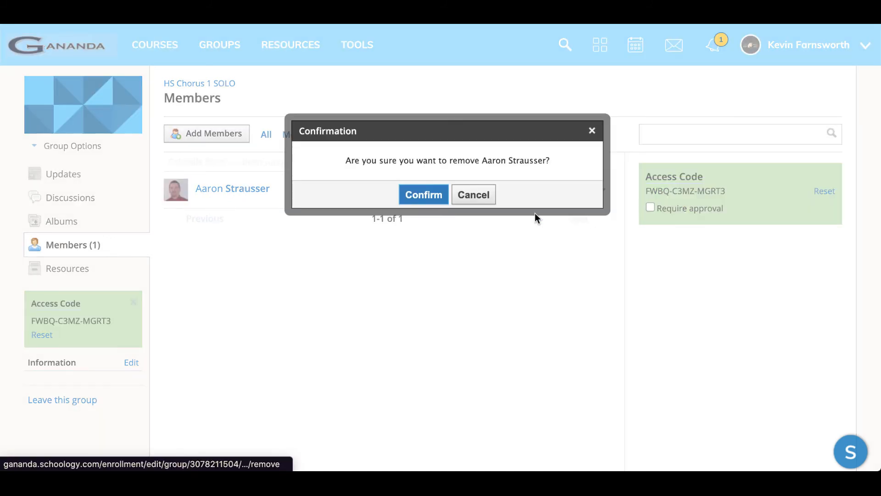
{"action": "left_click", "coordinate": [429, 196]}
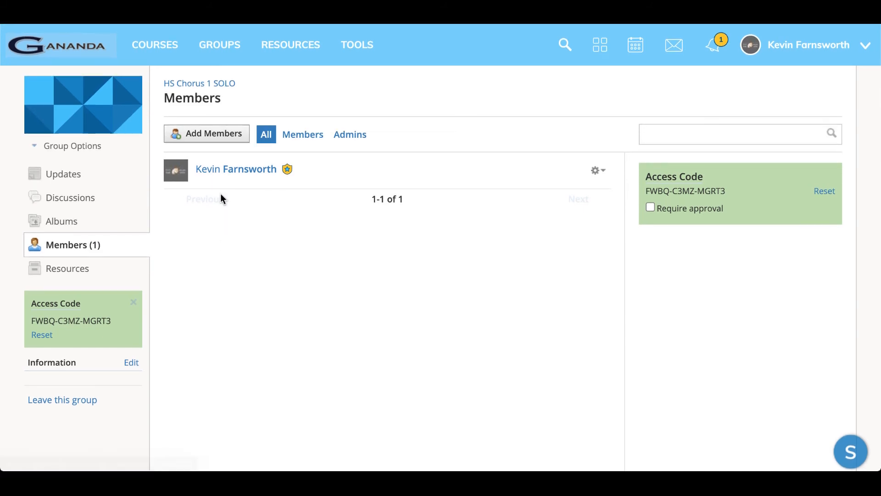
- Start adding members to the group again, find a staff member by part of the surname, select that person and clear the search
{"action": "left_click", "coordinate": [216, 137]}
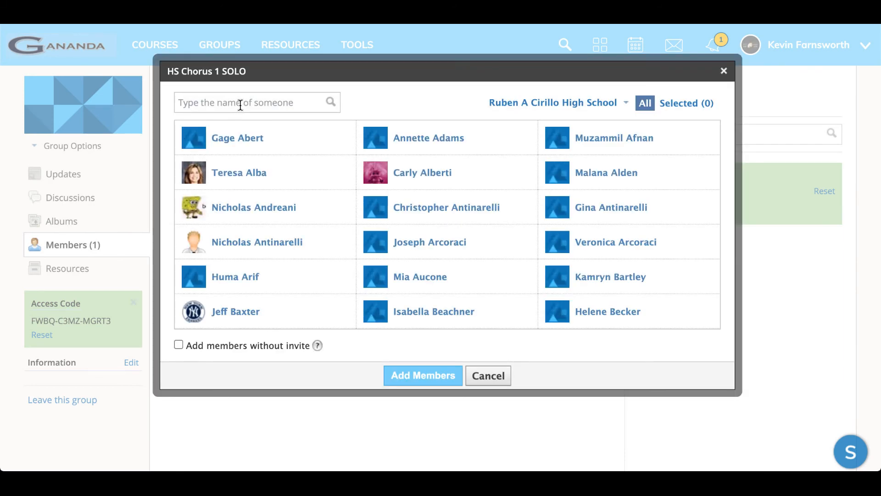
{"action": "left_click", "coordinate": [240, 105]}
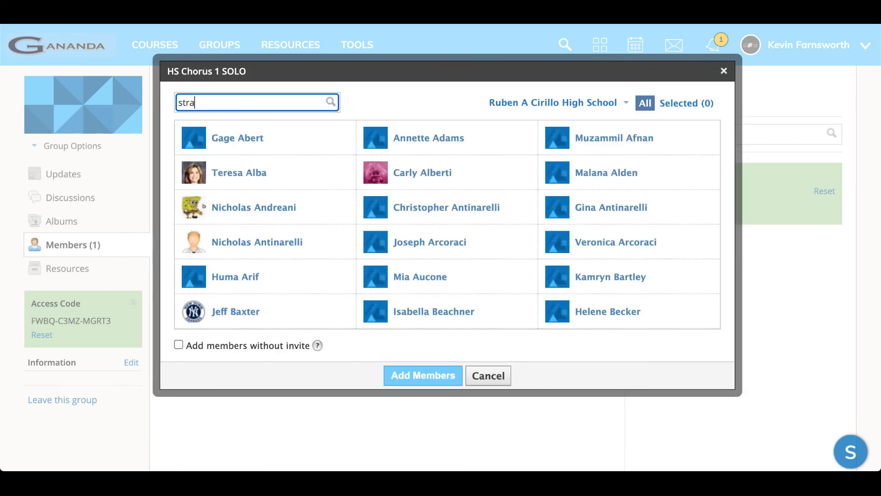
{"action": "left_click", "coordinate": [413, 137]}
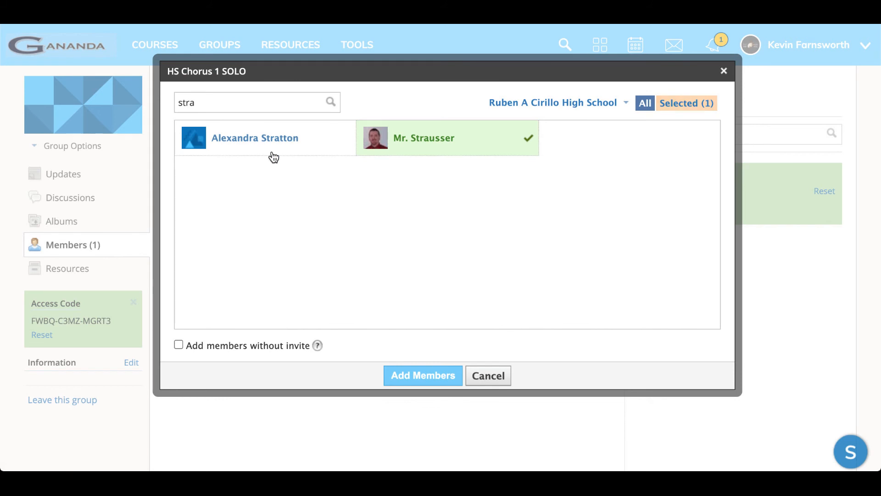
{"action": "left_click_drag", "start_coordinate": [230, 103], "coordinate": [146, 102]}
{"action": "key", "text": "BackSpace"}
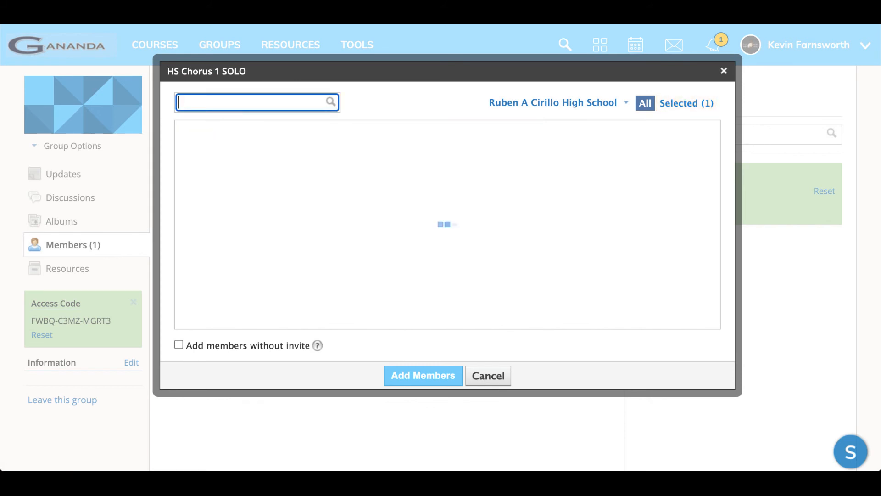
- Select three students from the Ruben A Cirillo High School list and add everyone selected to the group without an invite
{"action": "left_click", "coordinate": [422, 173]}
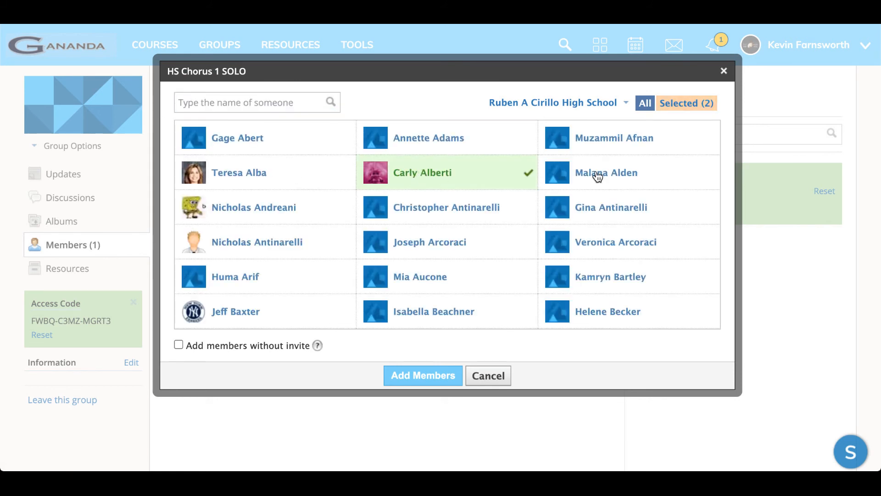
{"action": "left_click", "coordinate": [597, 176]}
{"action": "scroll", "coordinate": [423, 235], "scroll_direction": "down", "scroll_amount": 2}
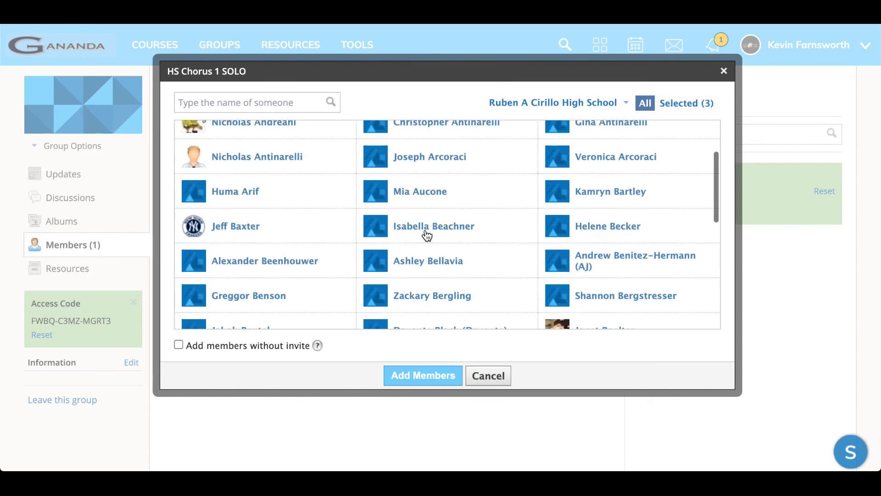
{"action": "scroll", "coordinate": [427, 235], "scroll_direction": "down", "scroll_amount": 3}
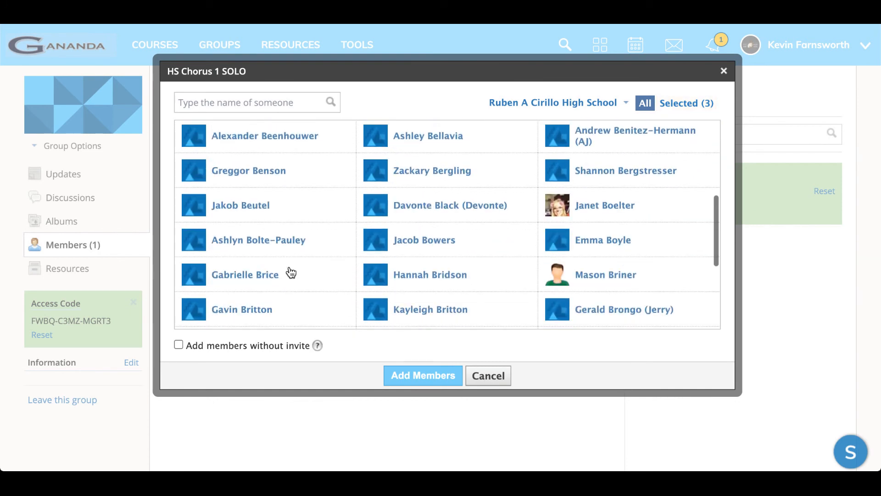
{"action": "left_click", "coordinate": [291, 273]}
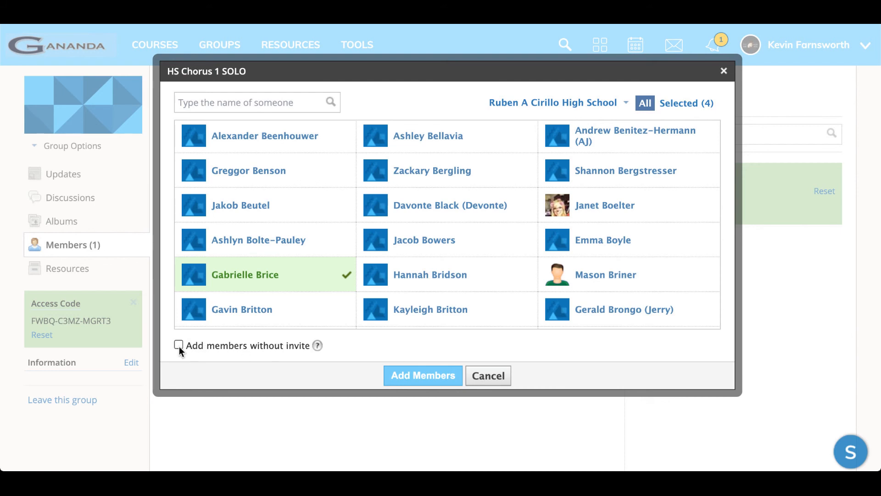
{"action": "left_click", "coordinate": [413, 381]}
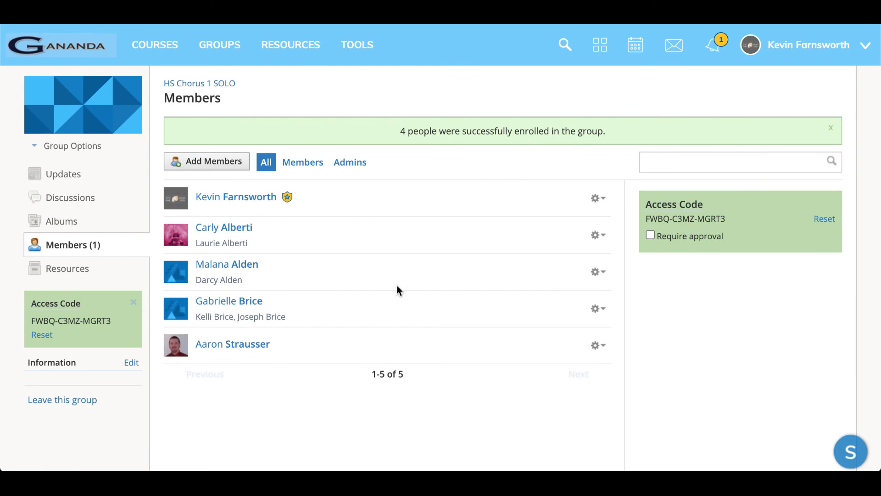
- Start a message from the group's options addressed to All Members, and cancel it without sending
{"action": "left_click", "coordinate": [72, 147]}
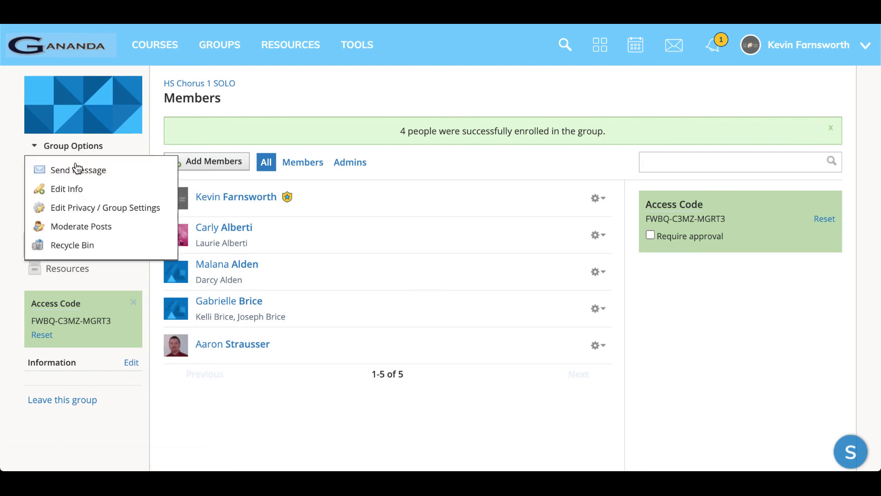
{"action": "left_click", "coordinate": [79, 172]}
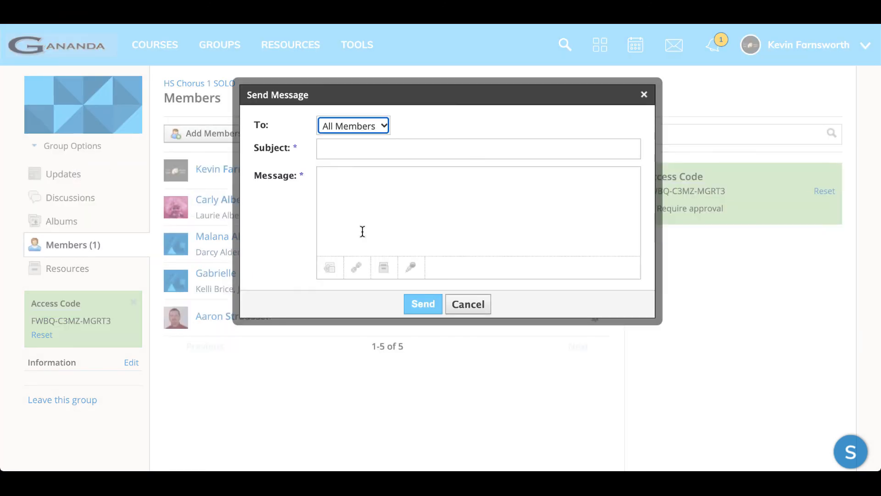
{"action": "left_click", "coordinate": [475, 302]}
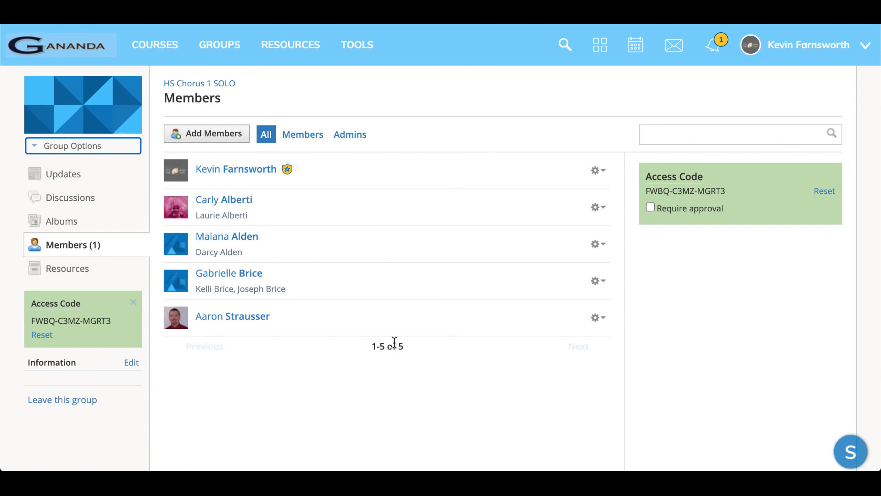
- Look for HS Chorus 1 SOLO in the full My Groups list and among the groups shown in the Groups dropdown
{"action": "left_click", "coordinate": [222, 55]}
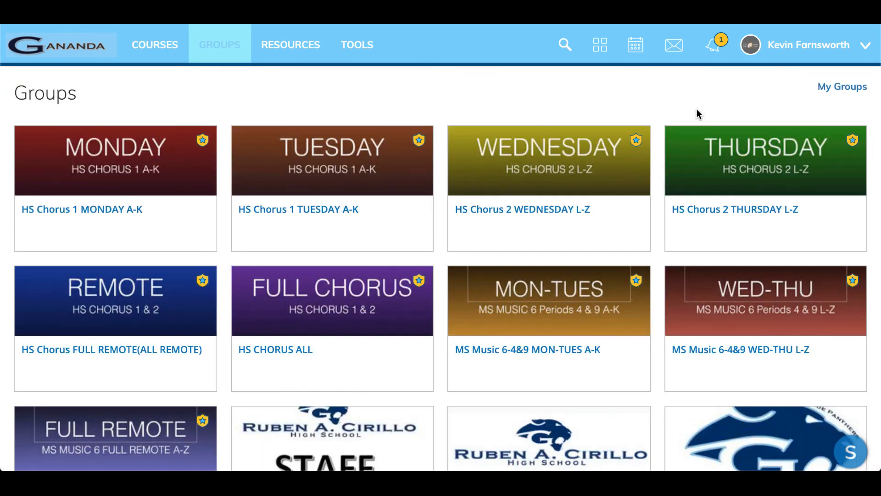
{"action": "left_click", "coordinate": [848, 88]}
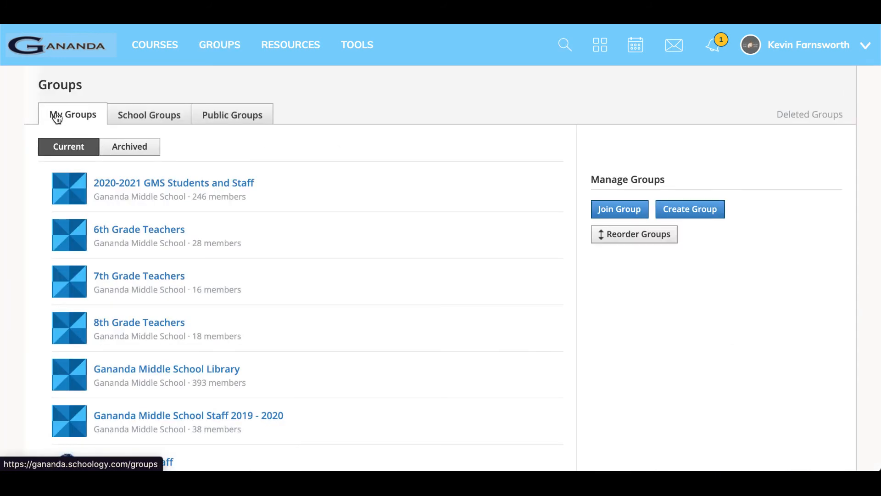
{"action": "scroll", "coordinate": [82, 214], "scroll_direction": "down", "scroll_amount": 7}
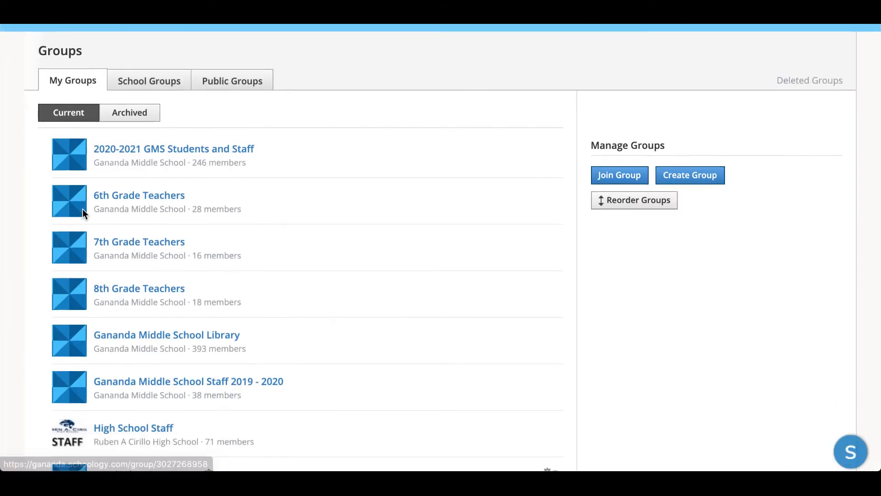
{"action": "scroll", "coordinate": [84, 214], "scroll_direction": "down", "scroll_amount": 1}
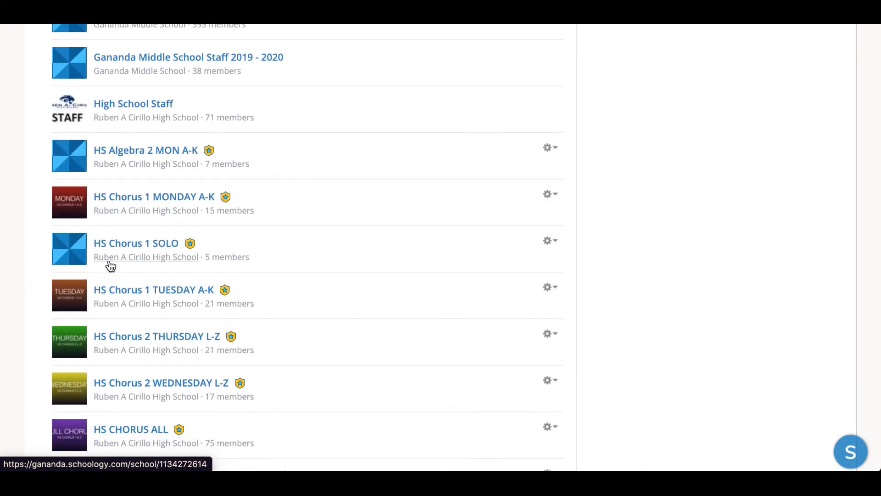
{"action": "scroll", "coordinate": [110, 266], "scroll_direction": "up", "scroll_amount": 8}
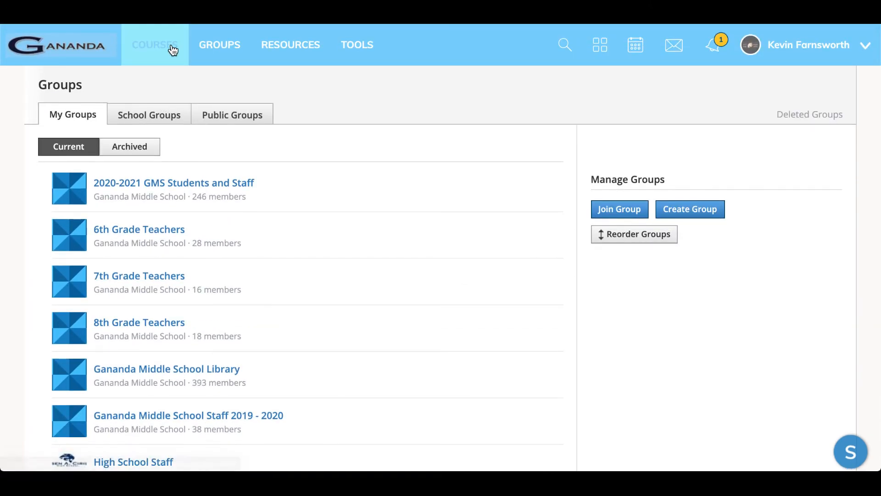
{"action": "left_click", "coordinate": [211, 55]}
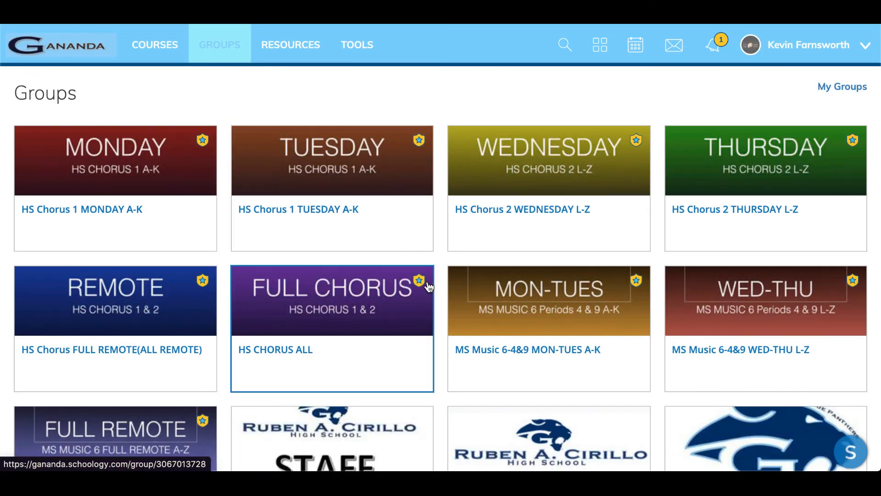
{"action": "scroll", "coordinate": [427, 285], "scroll_direction": "down", "scroll_amount": 1}
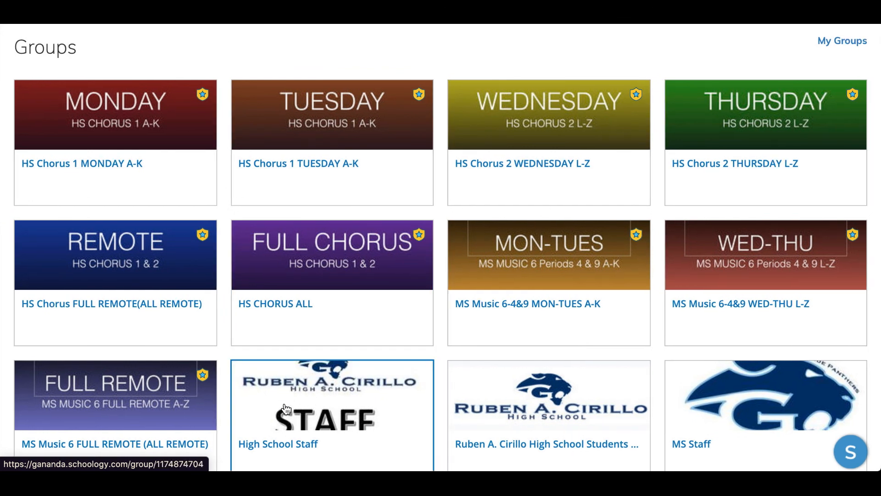
{"action": "scroll", "coordinate": [877, 62], "scroll_direction": "up", "scroll_amount": 1}
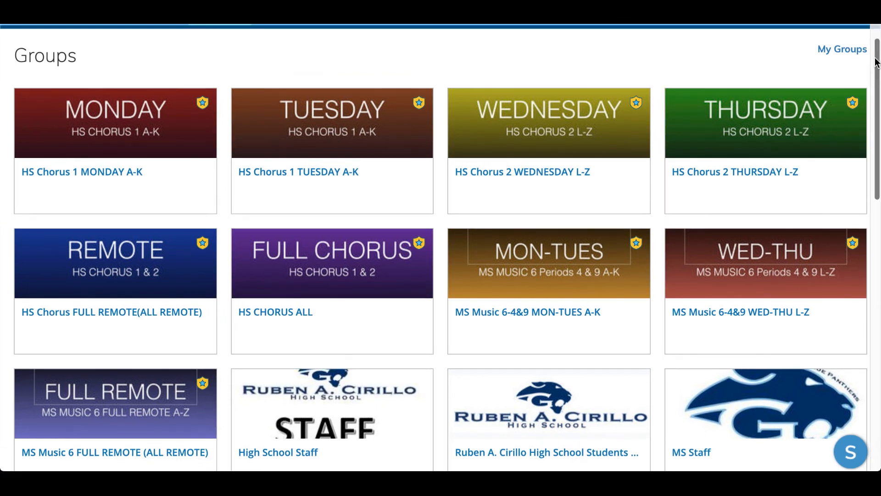
- Reorder the groups so that HS Chorus 1 SOLO sits between MS Music 6 FULL REMOTE (ALL REMOTE) and High School Staff
{"action": "left_click", "coordinate": [842, 57]}
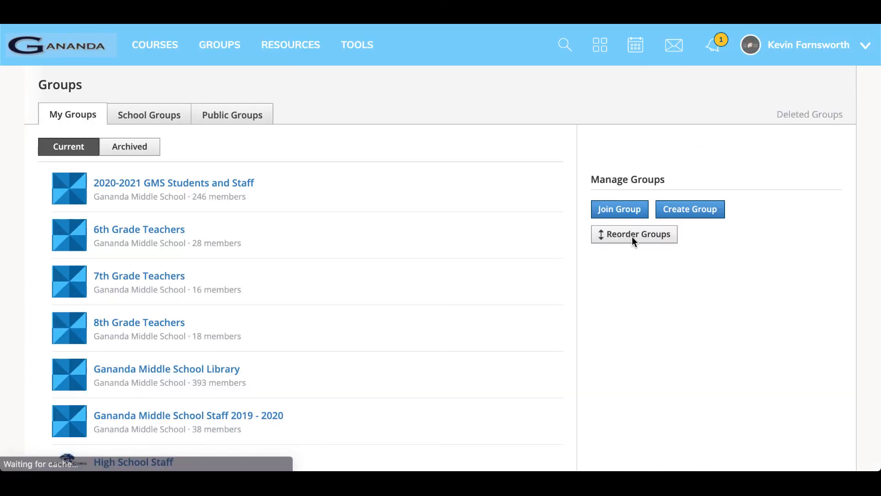
{"action": "left_click", "coordinate": [632, 235]}
{"action": "scroll", "coordinate": [481, 273], "scroll_direction": "down", "scroll_amount": 2}
{"action": "scroll", "coordinate": [481, 273], "scroll_direction": "down", "scroll_amount": 5}
{"action": "scroll", "coordinate": [481, 274], "scroll_direction": "down", "scroll_amount": 5}
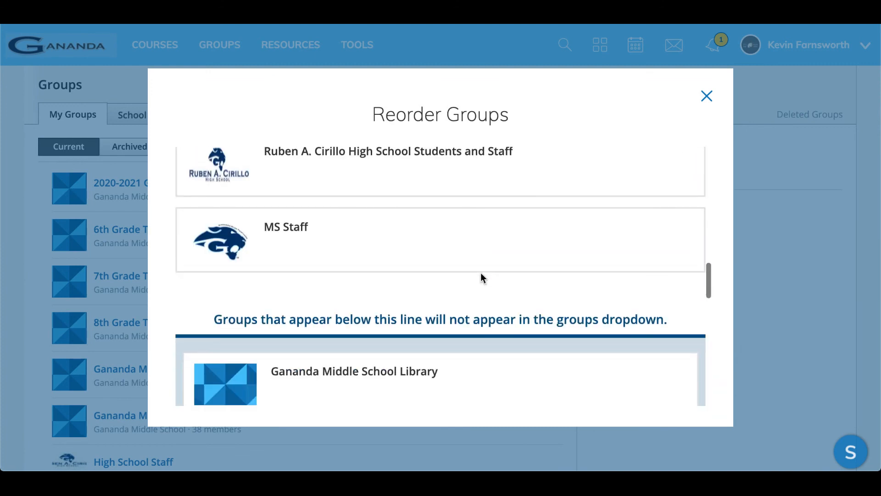
{"action": "scroll", "coordinate": [480, 273], "scroll_direction": "down", "scroll_amount": 6}
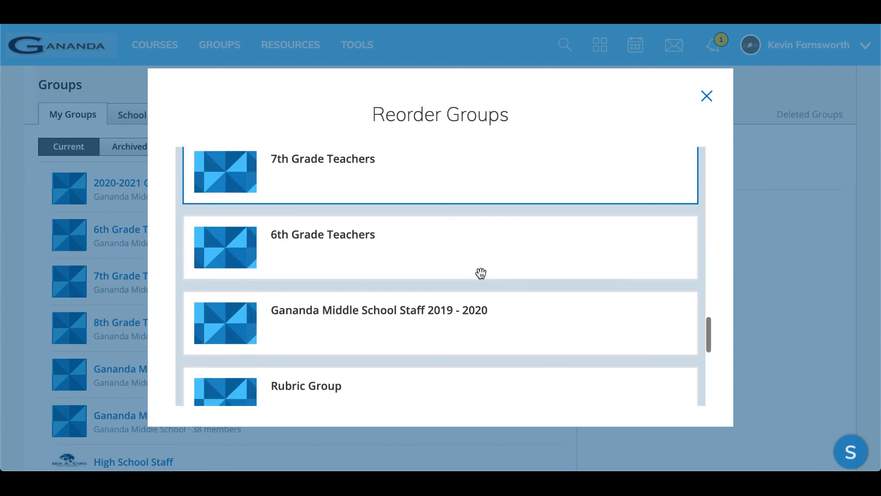
{"action": "scroll", "coordinate": [481, 273], "scroll_direction": "down", "scroll_amount": 5}
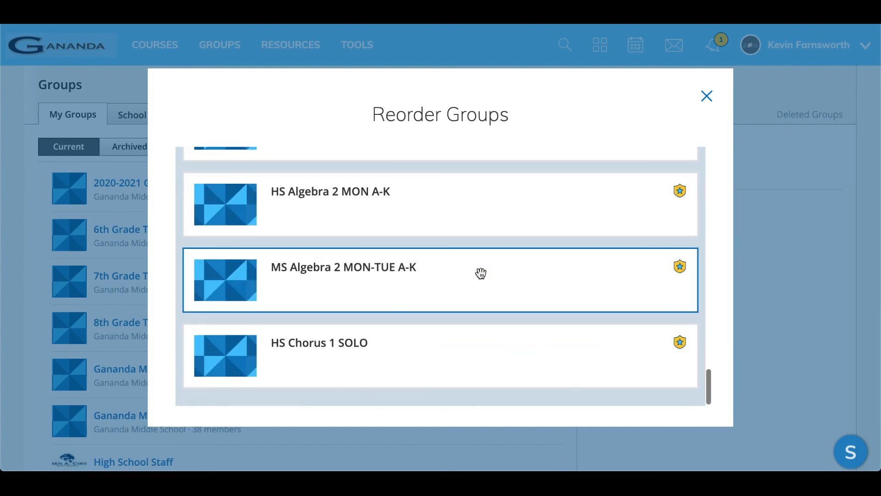
{"action": "left_click_drag", "start_coordinate": [400, 344], "coordinate": [413, 262]}
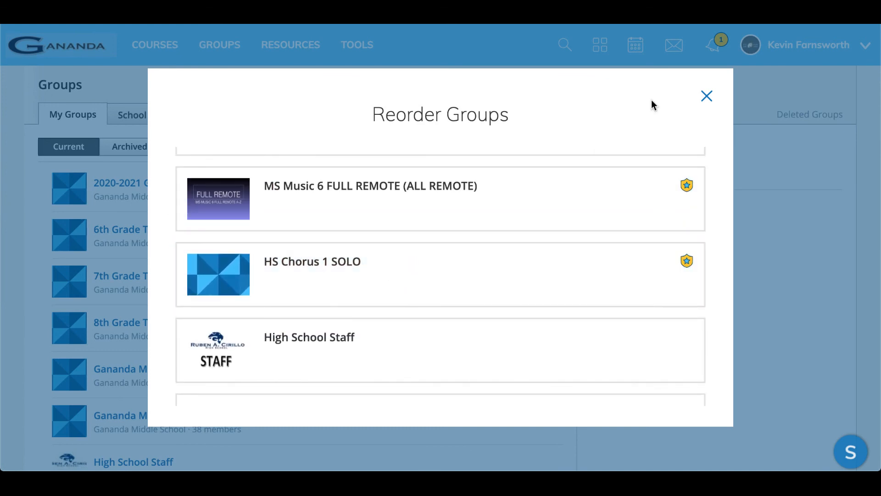
{"action": "left_click", "coordinate": [707, 96]}
- Check the new position of HS Chorus 1 SOLO in the Groups dropdown
{"action": "left_click", "coordinate": [236, 56]}
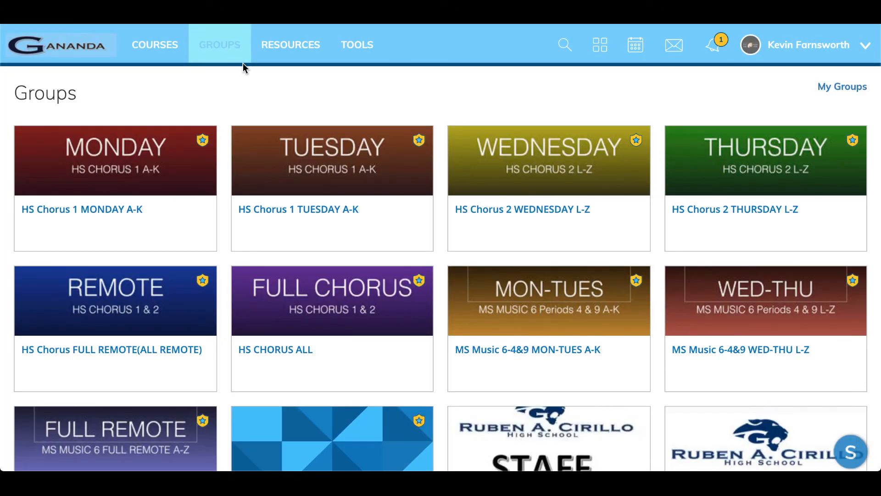
{"action": "scroll", "coordinate": [344, 287], "scroll_direction": "down", "scroll_amount": 2}
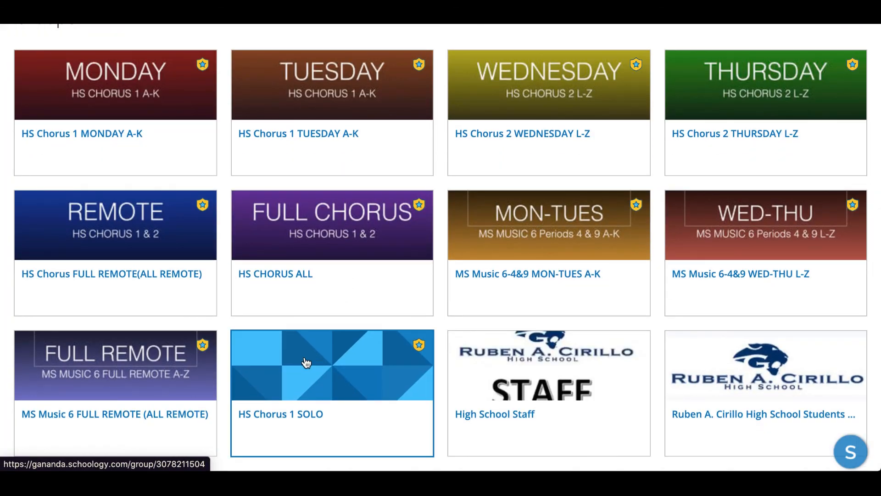
{"action": "scroll", "coordinate": [306, 362], "scroll_direction": "up", "scroll_amount": 2}
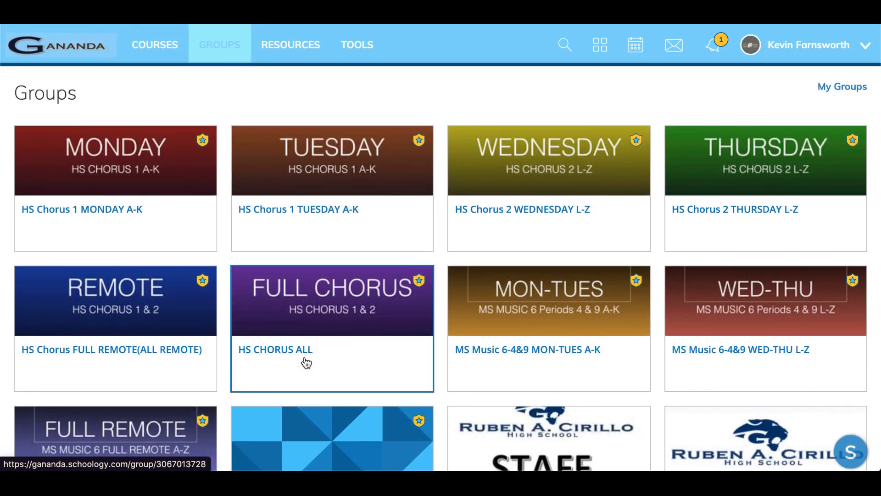
- Open the 05110B 1 Chorus course and show its members with their grading groups
{"action": "left_click", "coordinate": [163, 48]}
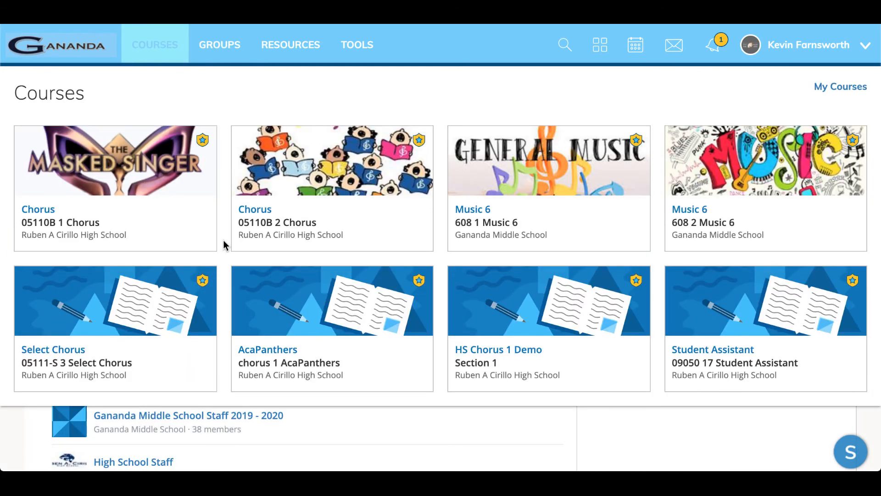
{"action": "left_click", "coordinate": [160, 222]}
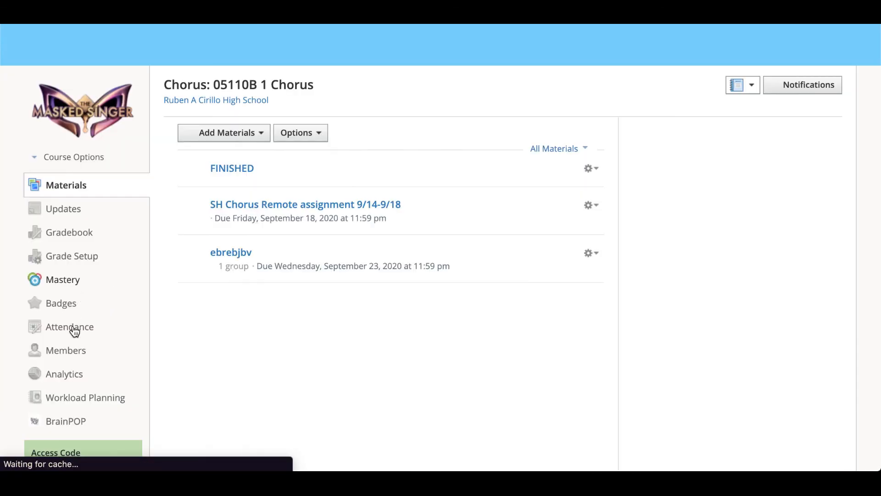
{"action": "left_click", "coordinate": [76, 359]}
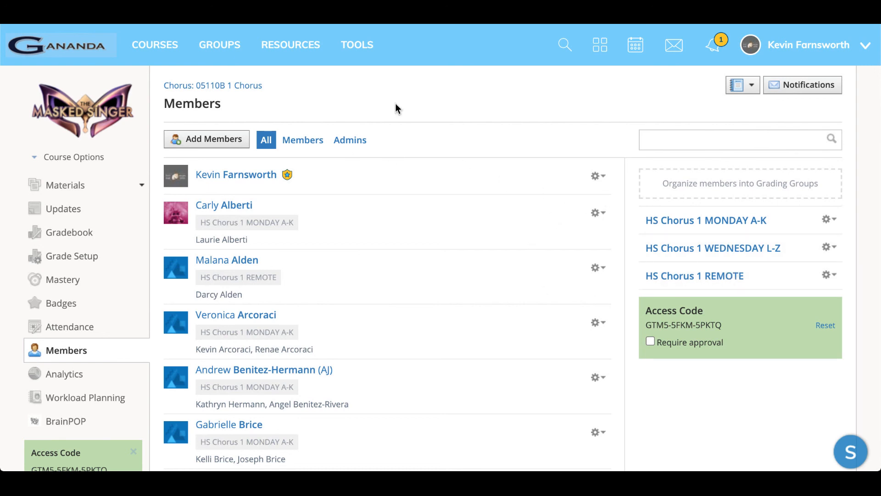
- Open the full My Groups list and review the chorus, music and algebra messaging groups in it
{"action": "left_click", "coordinate": [233, 52]}
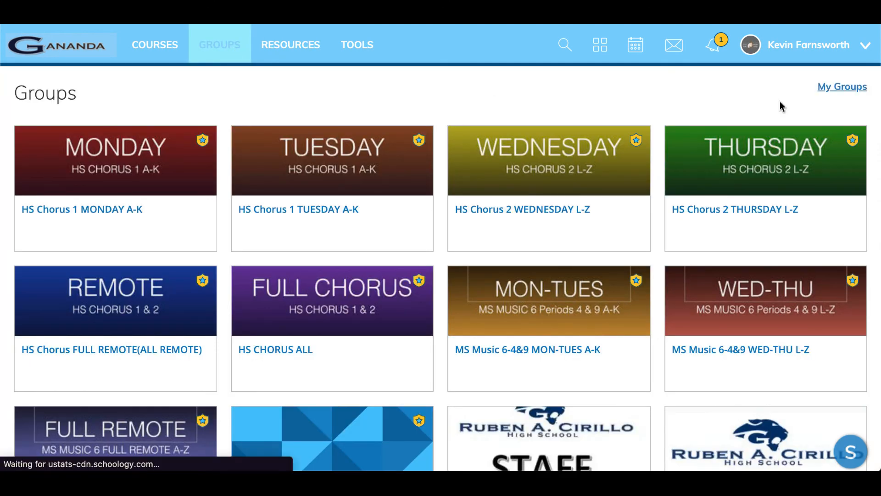
{"action": "left_click", "coordinate": [482, 207]}
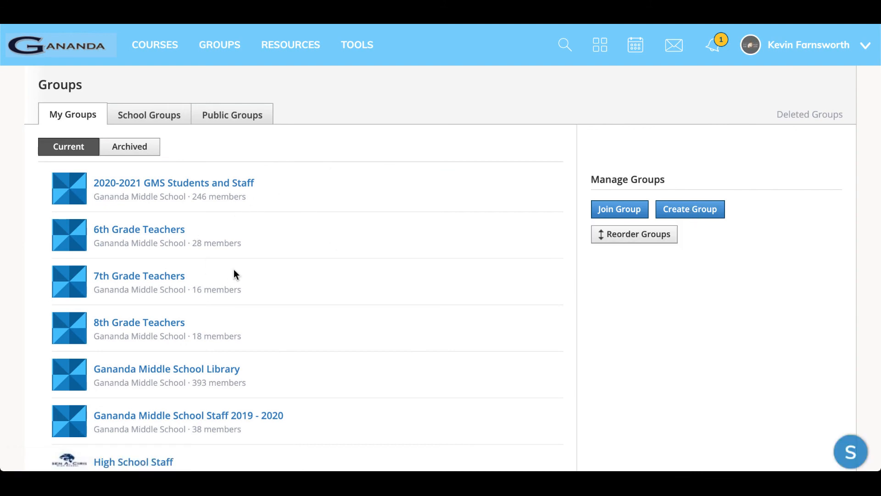
{"action": "scroll", "coordinate": [234, 274], "scroll_direction": "down", "scroll_amount": 5}
{"action": "scroll", "coordinate": [164, 209], "scroll_direction": "up", "scroll_amount": 1}
{"action": "scroll", "coordinate": [164, 208], "scroll_direction": "down", "scroll_amount": 5}
{"action": "scroll", "coordinate": [163, 209], "scroll_direction": "down", "scroll_amount": 1}
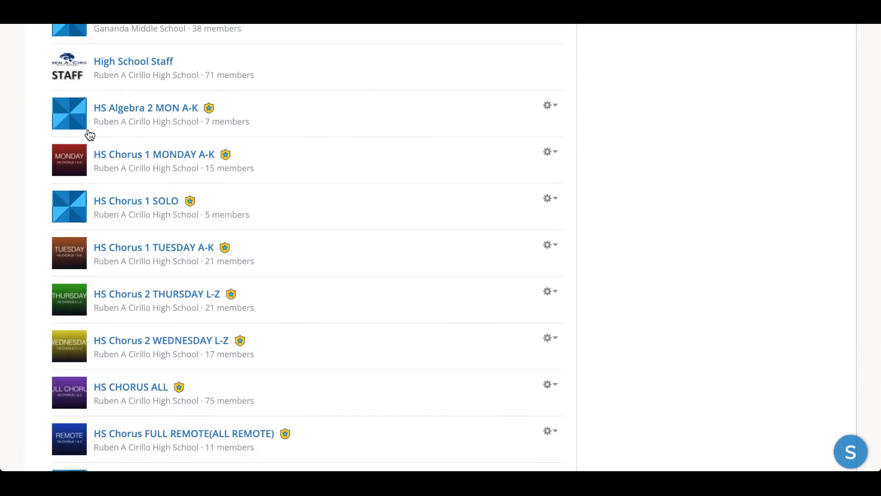
{"action": "scroll", "coordinate": [81, 314], "scroll_direction": "down", "scroll_amount": 4}
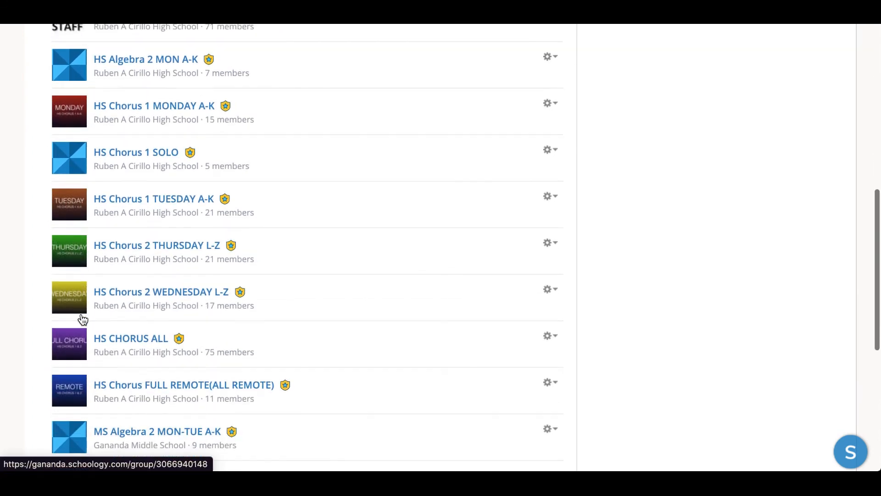
{"action": "scroll", "coordinate": [83, 319], "scroll_direction": "down", "scroll_amount": 1}
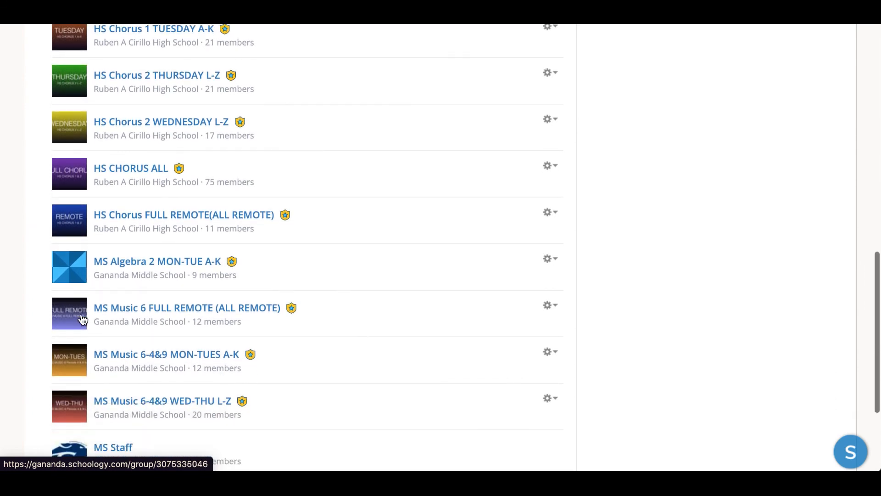
{"action": "scroll", "coordinate": [151, 346], "scroll_direction": "down", "scroll_amount": 2}
{"action": "scroll", "coordinate": [153, 348], "scroll_direction": "up", "scroll_amount": 6}
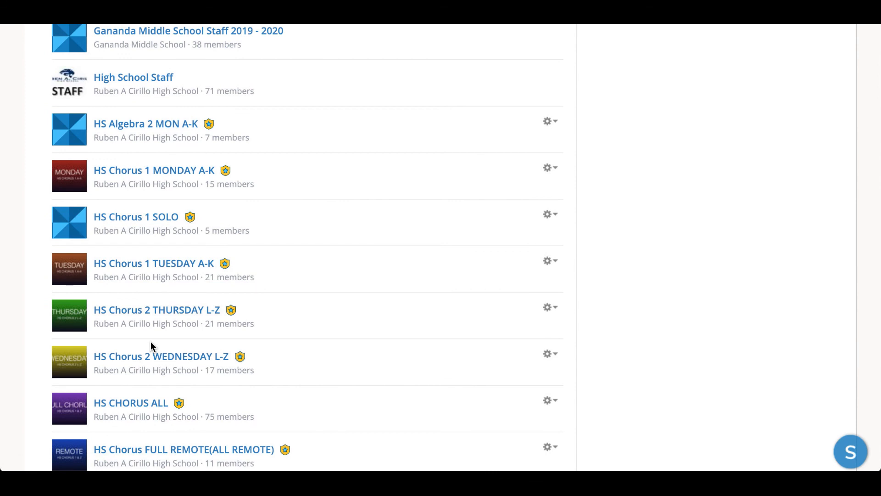
{"action": "scroll", "coordinate": [150, 341], "scroll_direction": "up", "scroll_amount": 8}
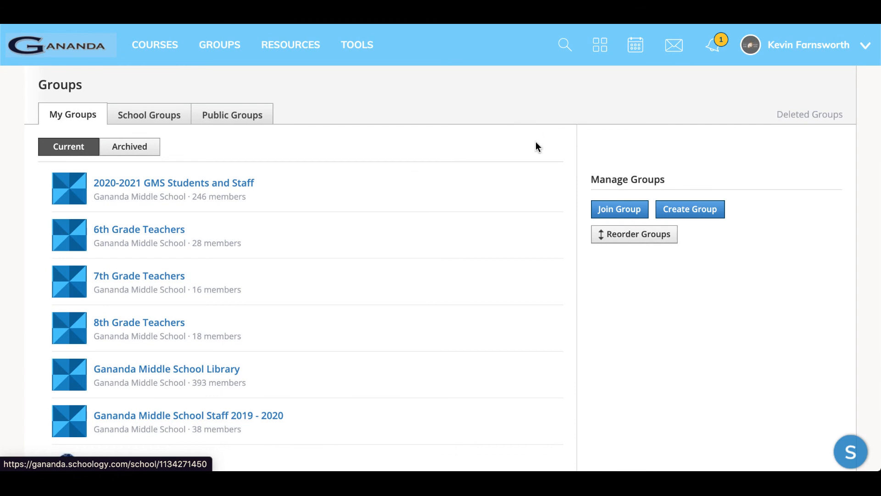
{"action": "scroll", "coordinate": [517, 106], "scroll_direction": "down", "scroll_amount": 1}
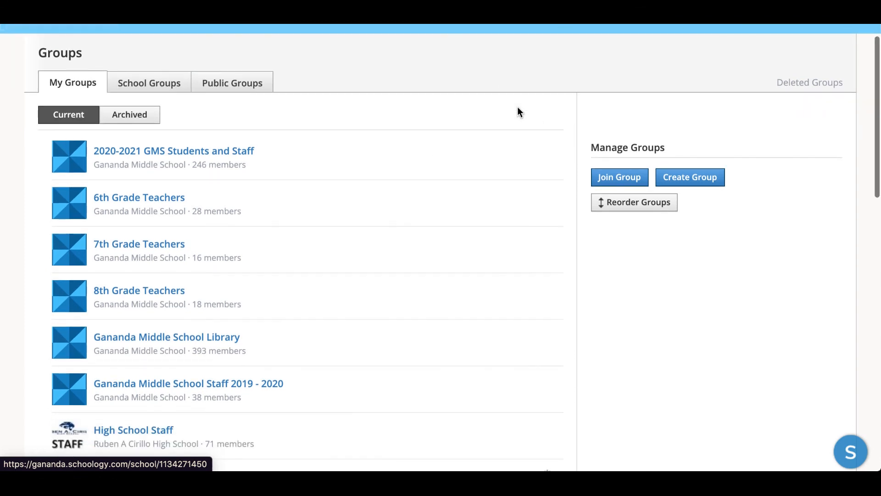
{"action": "scroll", "coordinate": [517, 106], "scroll_direction": "up", "scroll_amount": 1}
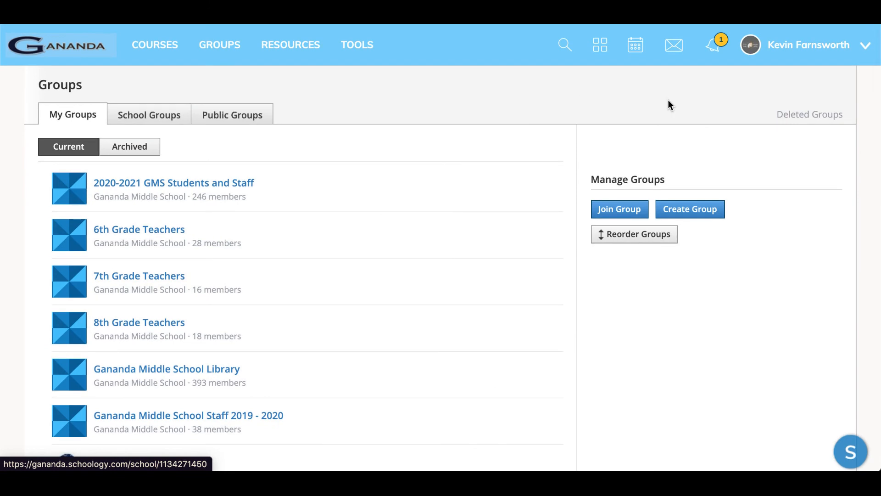
{"action": "scroll", "coordinate": [667, 100], "scroll_direction": "down", "scroll_amount": 1}
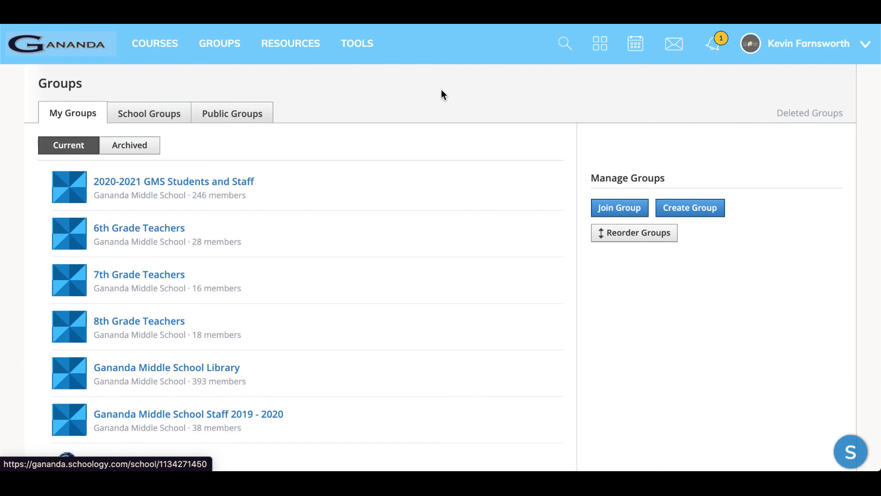
{"action": "scroll", "coordinate": [441, 95], "scroll_direction": "down", "scroll_amount": 5}
{"action": "scroll", "coordinate": [442, 90], "scroll_direction": "up", "scroll_amount": 5}
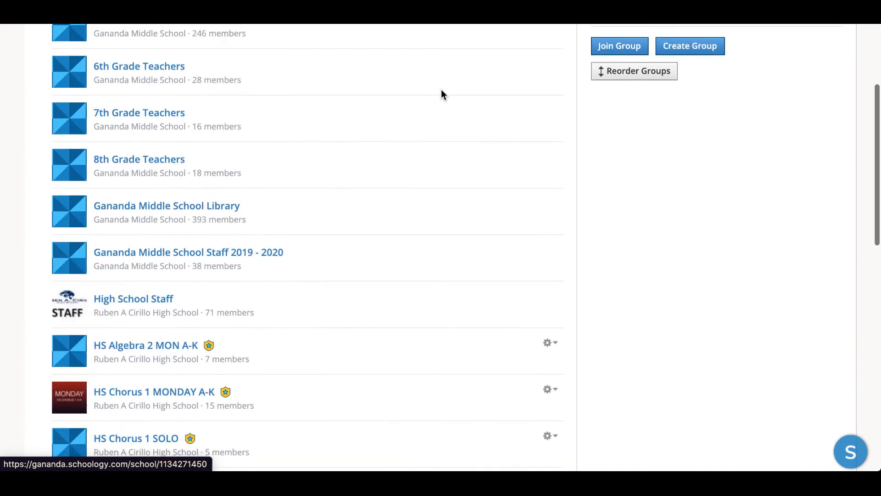